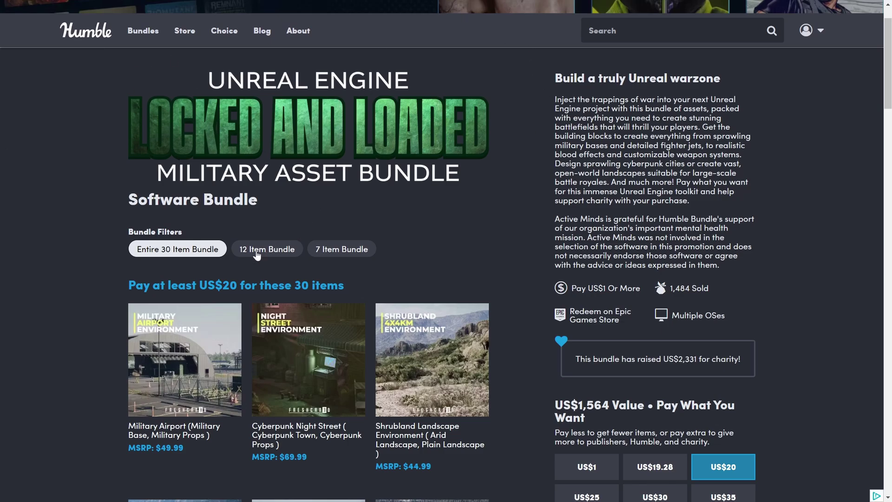
Look through all the assets in the entire 30-item Unreal Engine Locked and Loaded bundle.
{"action": "scroll", "coordinate": [156, 192], "scroll_direction": "down", "scroll_amount": 1}
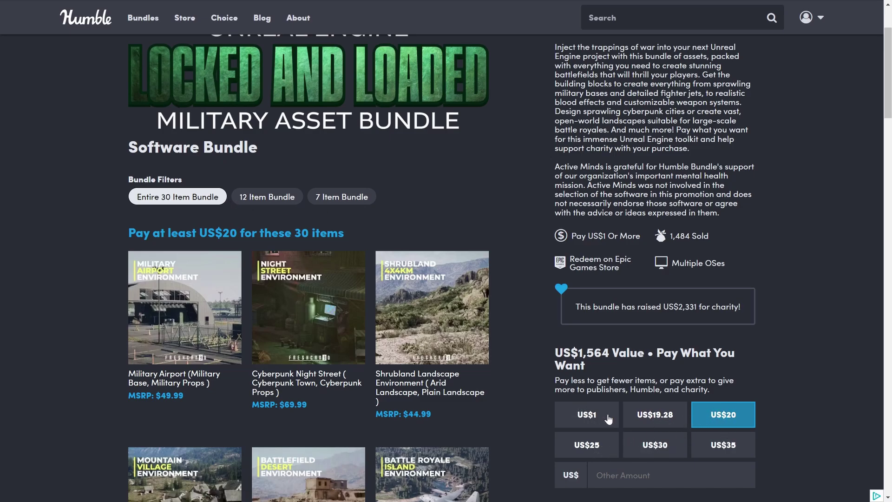
{"action": "scroll", "coordinate": [57, 288], "scroll_direction": "down", "scroll_amount": 1}
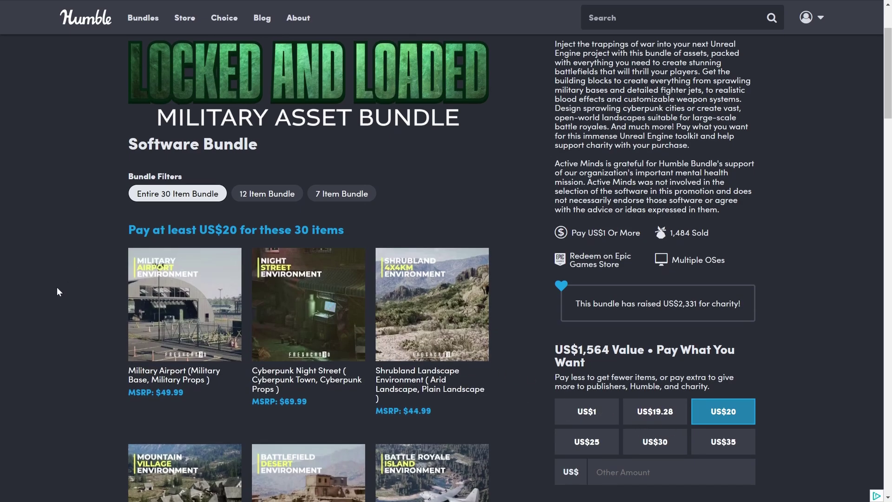
{"action": "scroll", "coordinate": [57, 291], "scroll_direction": "down", "scroll_amount": 2}
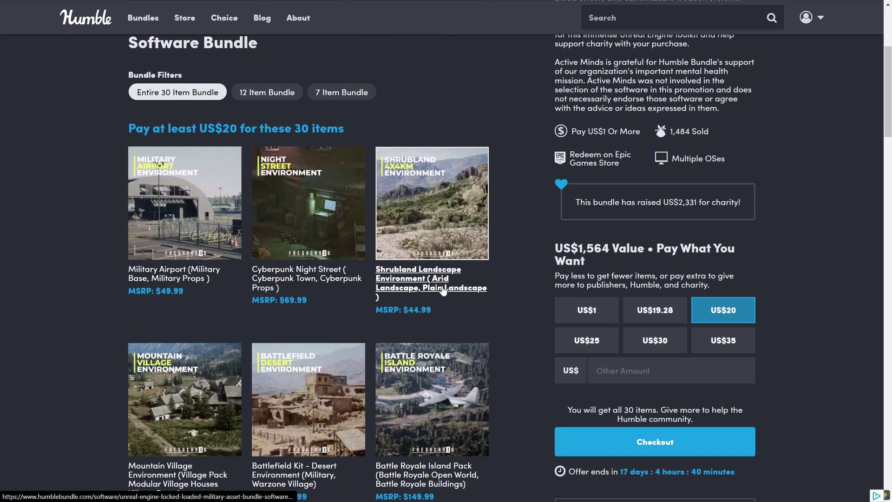
{"action": "scroll", "coordinate": [443, 291], "scroll_direction": "down", "scroll_amount": 3}
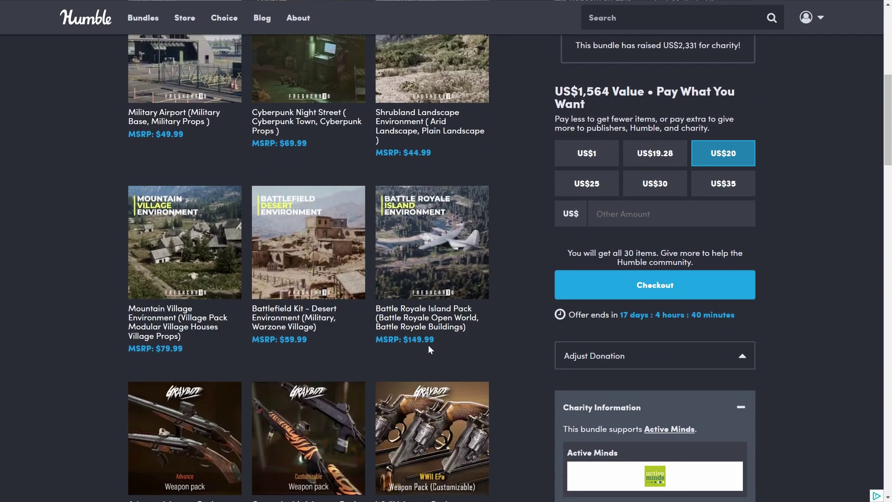
{"action": "scroll", "coordinate": [428, 344], "scroll_direction": "down", "scroll_amount": 2}
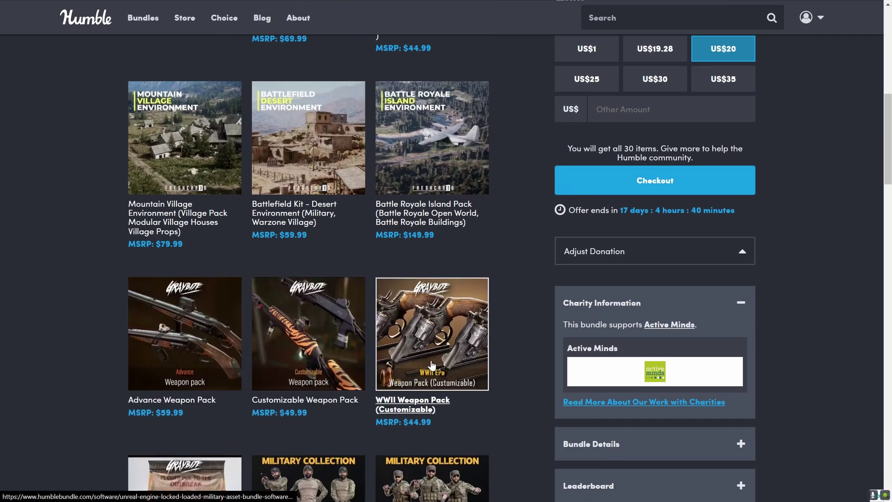
{"action": "scroll", "coordinate": [444, 372], "scroll_direction": "down", "scroll_amount": 4}
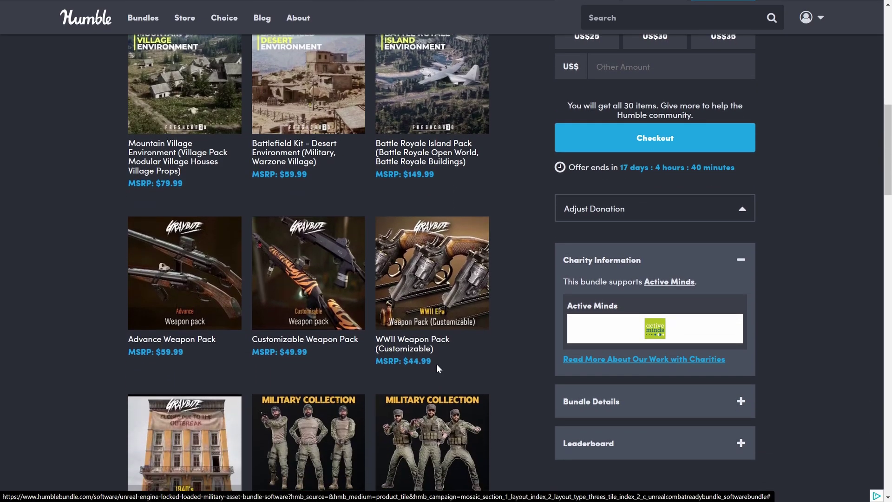
{"action": "scroll", "coordinate": [177, 340], "scroll_direction": "down", "scroll_amount": 1}
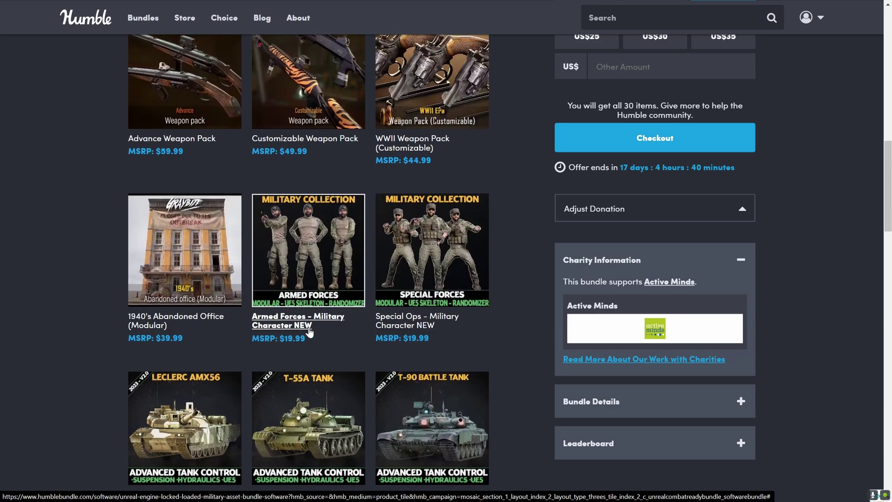
{"action": "scroll", "coordinate": [193, 357], "scroll_direction": "down", "scroll_amount": 3}
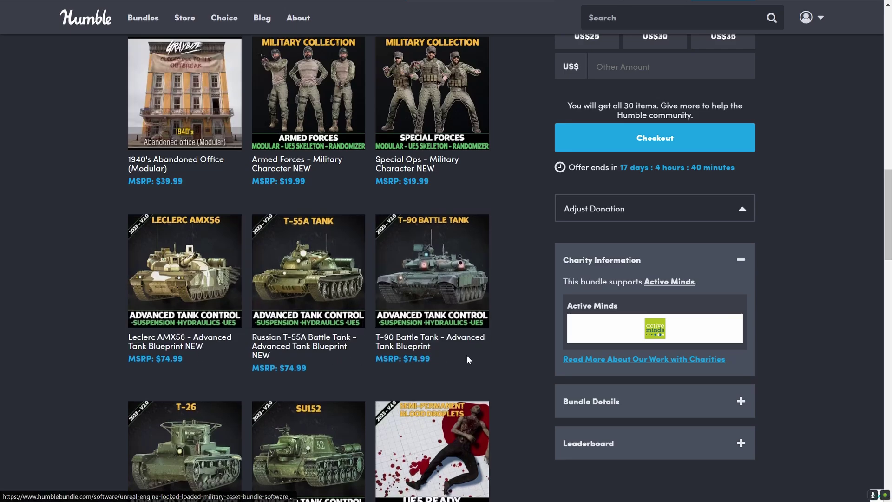
{"action": "scroll", "coordinate": [426, 334], "scroll_direction": "down", "scroll_amount": 3}
{"action": "scroll", "coordinate": [427, 333], "scroll_direction": "down", "scroll_amount": 4}
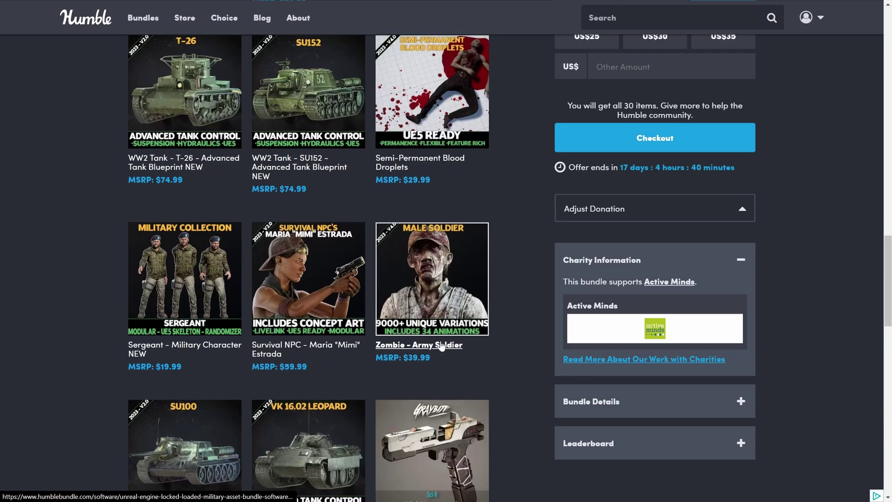
{"action": "scroll", "coordinate": [442, 346], "scroll_direction": "down", "scroll_amount": 2}
{"action": "scroll", "coordinate": [295, 305], "scroll_direction": "down", "scroll_amount": 5}
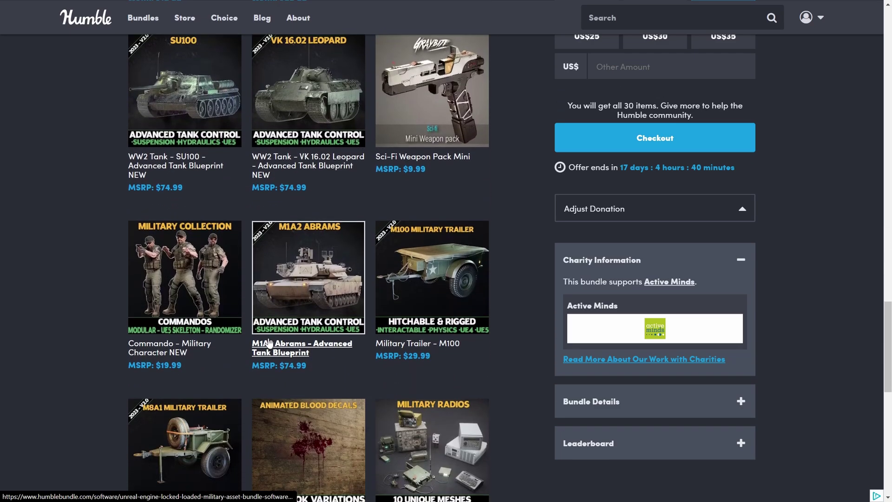
{"action": "scroll", "coordinate": [405, 343], "scroll_direction": "down", "scroll_amount": 2}
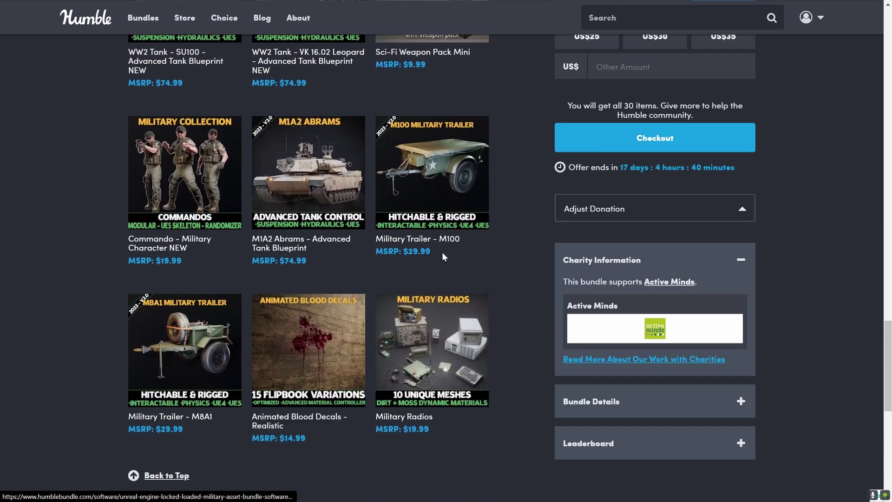
Choose the US$1 payment tier and examine the items it includes.
{"action": "scroll", "coordinate": [416, 263], "scroll_direction": "up", "scroll_amount": 3}
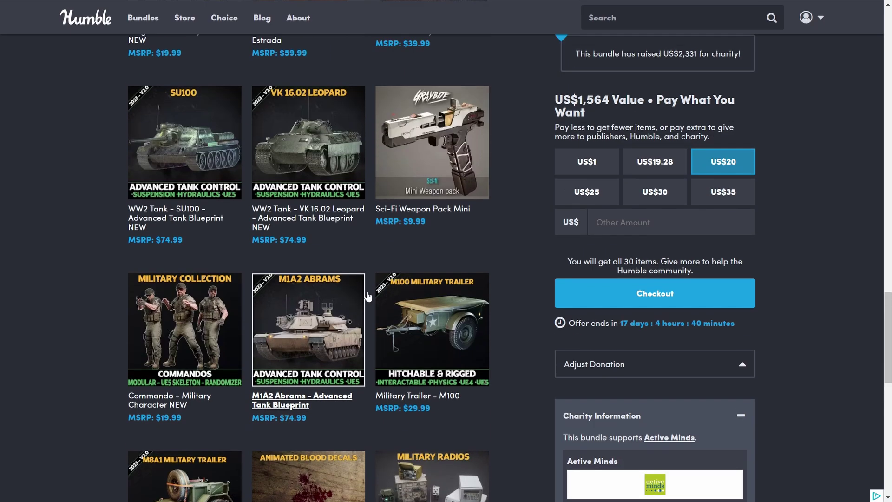
{"action": "left_click_drag", "start_coordinate": [889, 333], "coordinate": [890, 232]}
{"action": "scroll", "coordinate": [664, 371], "scroll_direction": "up", "scroll_amount": 10}
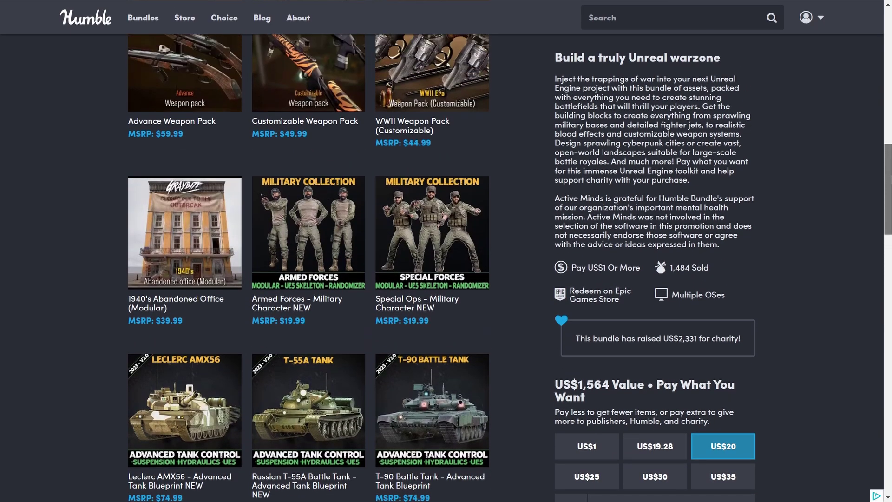
{"action": "scroll", "coordinate": [650, 375], "scroll_direction": "down", "scroll_amount": 1}
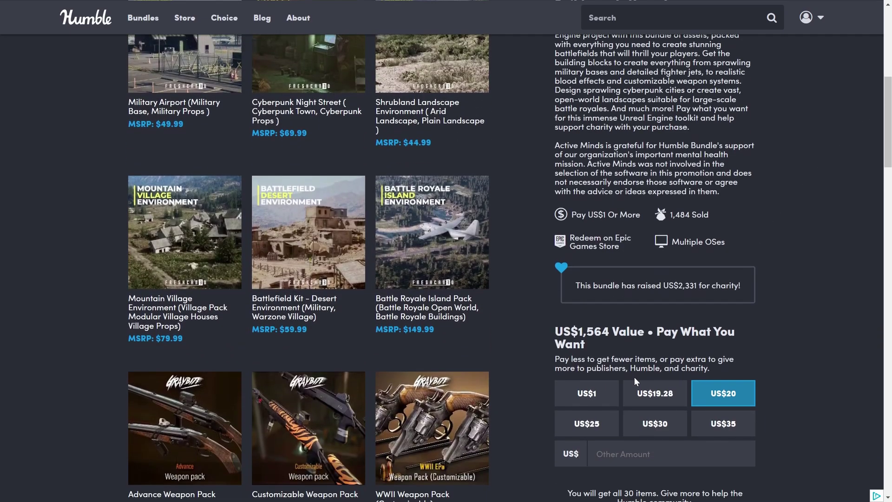
{"action": "left_click", "coordinate": [588, 394]}
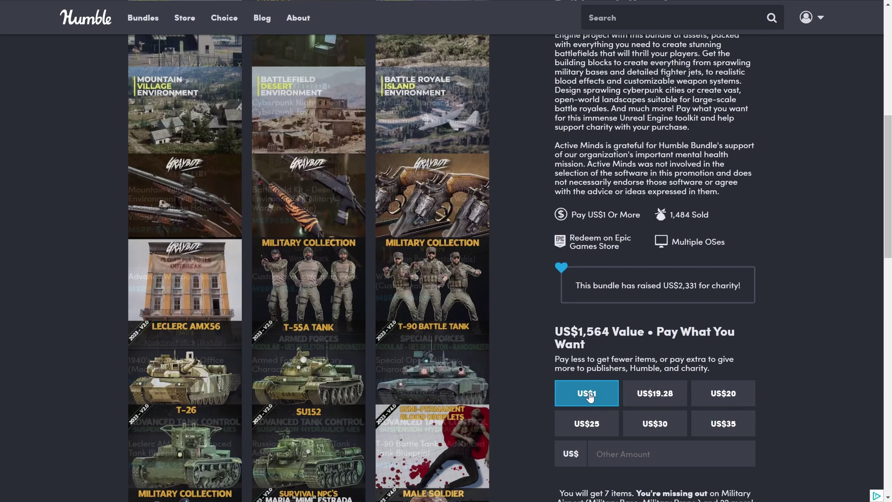
{"action": "scroll", "coordinate": [162, 168], "scroll_direction": "up", "scroll_amount": 1}
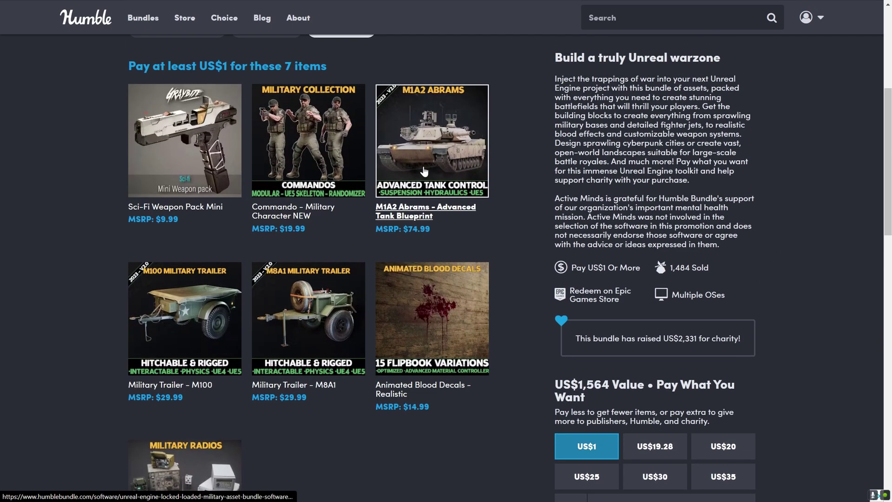
Choose the US$19.28 payment tier and look through its included items.
{"action": "left_click", "coordinate": [670, 455]}
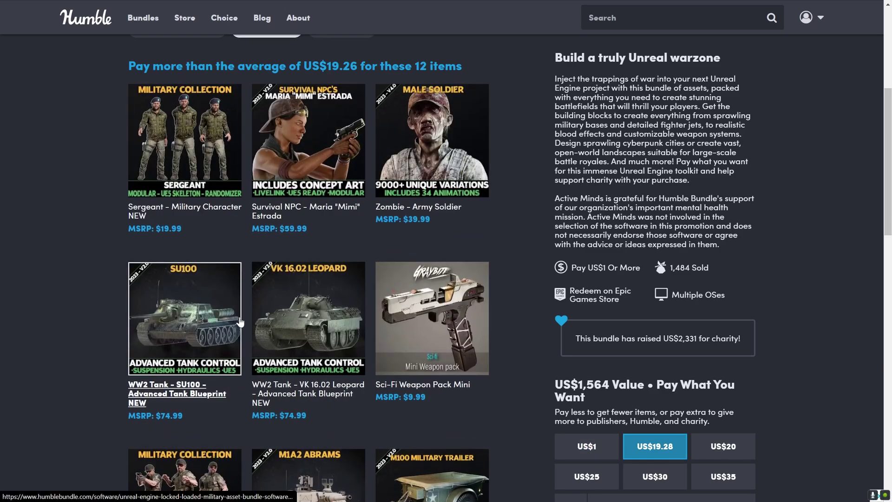
{"action": "scroll", "coordinate": [239, 320], "scroll_direction": "down", "scroll_amount": 5}
{"action": "scroll", "coordinate": [302, 321], "scroll_direction": "down", "scroll_amount": 3}
{"action": "scroll", "coordinate": [322, 320], "scroll_direction": "up", "scroll_amount": 7}
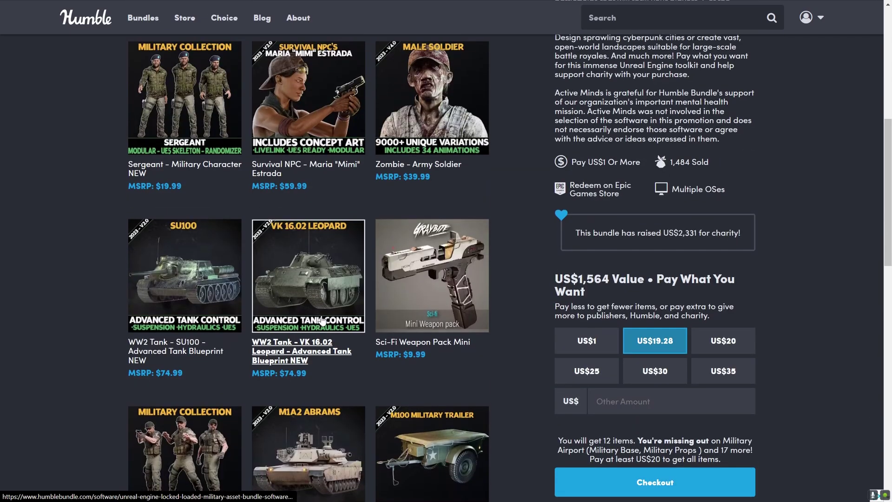
Select the US$20 payment tier to get the entire bundle.
{"action": "scroll", "coordinate": [322, 319], "scroll_direction": "up", "scroll_amount": 3}
{"action": "scroll", "coordinate": [322, 317], "scroll_direction": "down", "scroll_amount": 1}
{"action": "left_click", "coordinate": [715, 393]}
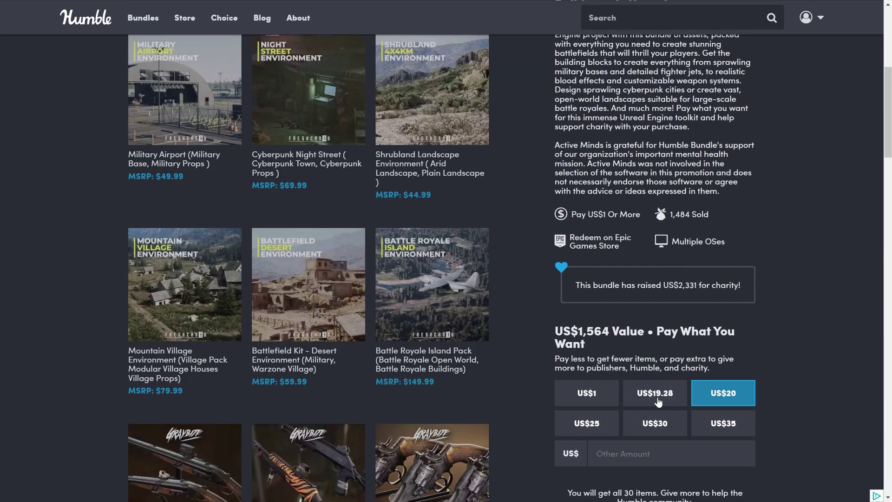
Expand the donation settings, choose a custom amount and lower Humble's share to US$6.00.
{"action": "scroll", "coordinate": [743, 354], "scroll_direction": "down", "scroll_amount": 5}
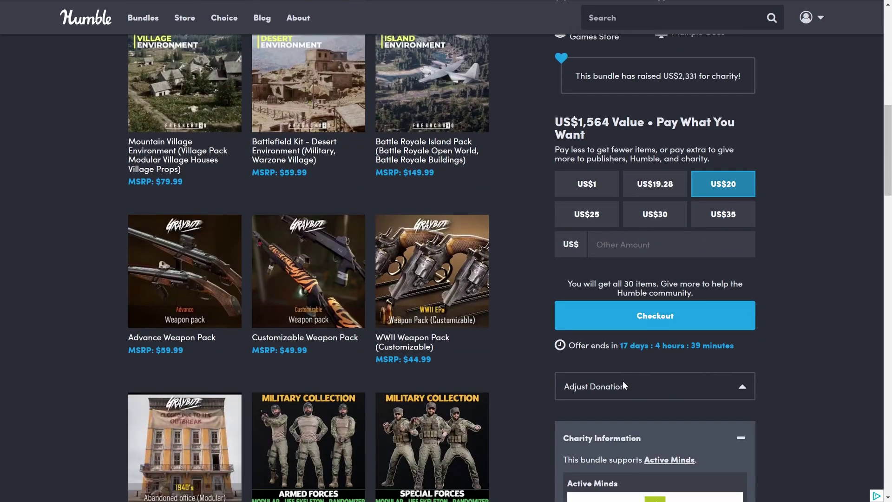
{"action": "left_click", "coordinate": [627, 387]}
{"action": "scroll", "coordinate": [598, 372], "scroll_direction": "down", "scroll_amount": 4}
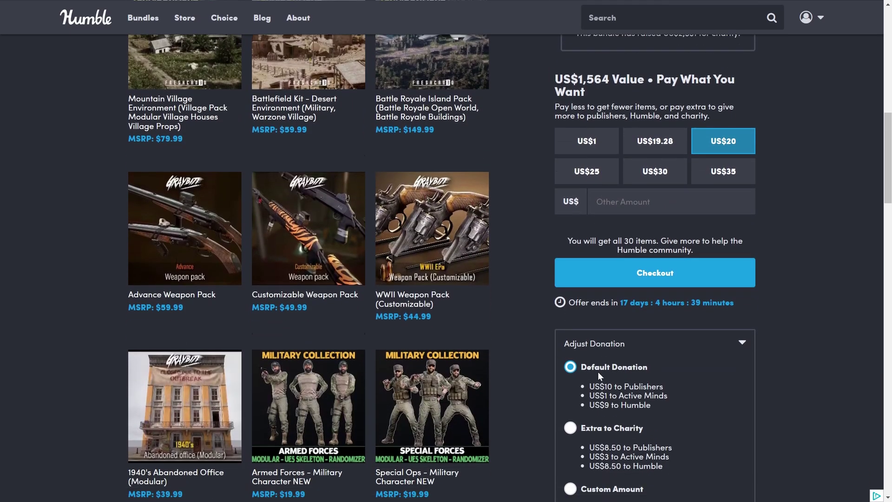
{"action": "left_click", "coordinate": [575, 375]}
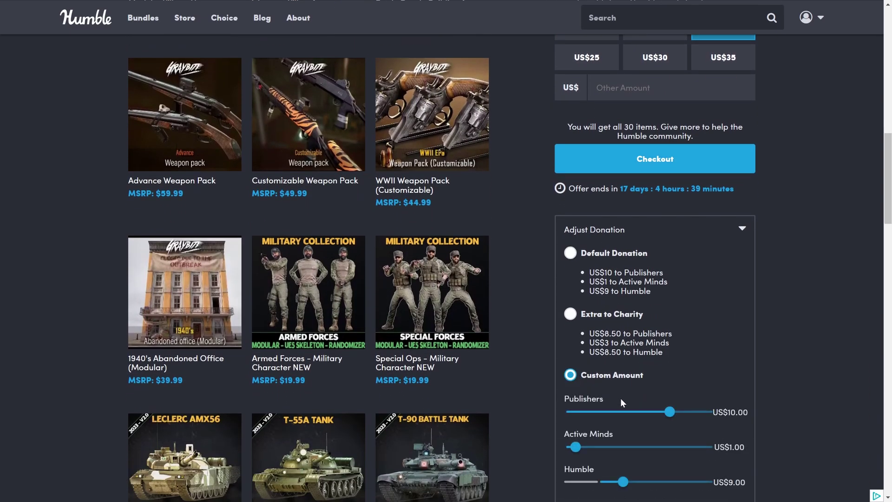
{"action": "scroll", "coordinate": [619, 394], "scroll_direction": "down", "scroll_amount": 3}
{"action": "left_click_drag", "start_coordinate": [623, 378], "coordinate": [542, 381]}
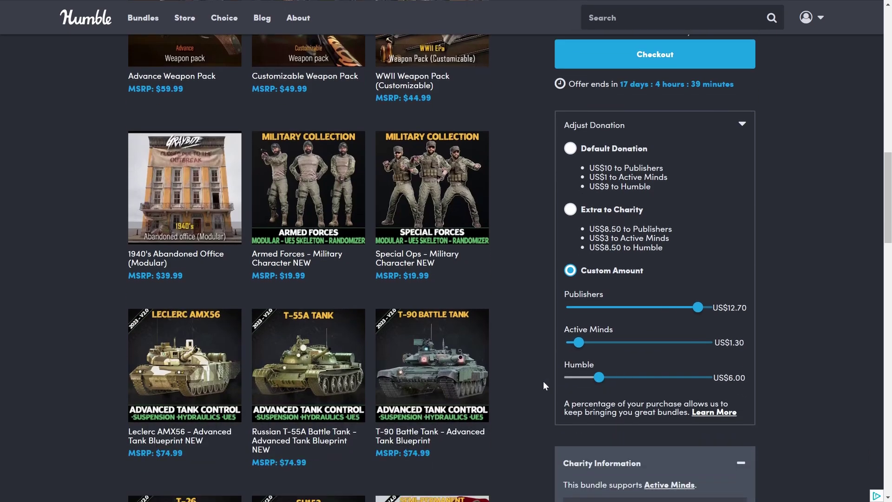
{"action": "scroll", "coordinate": [613, 325], "scroll_direction": "down", "scroll_amount": 5}
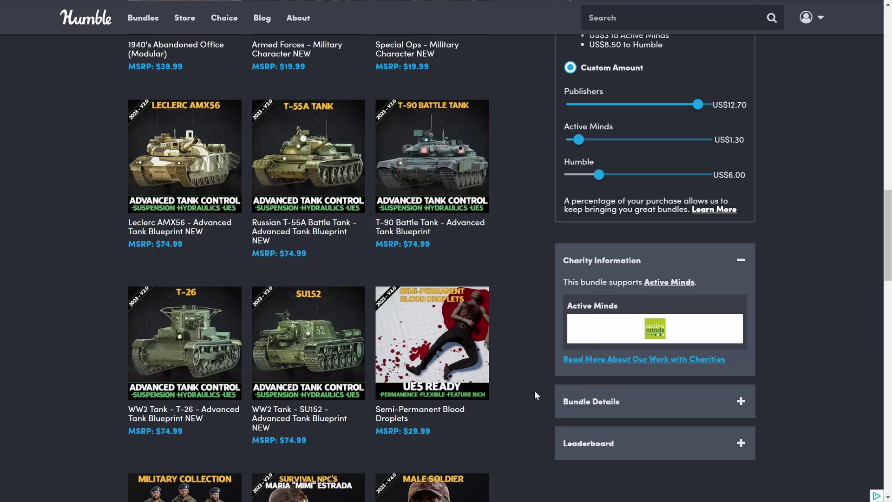
{"action": "scroll", "coordinate": [534, 390], "scroll_direction": "down", "scroll_amount": 3}
{"action": "scroll", "coordinate": [525, 316], "scroll_direction": "down", "scroll_amount": 2}
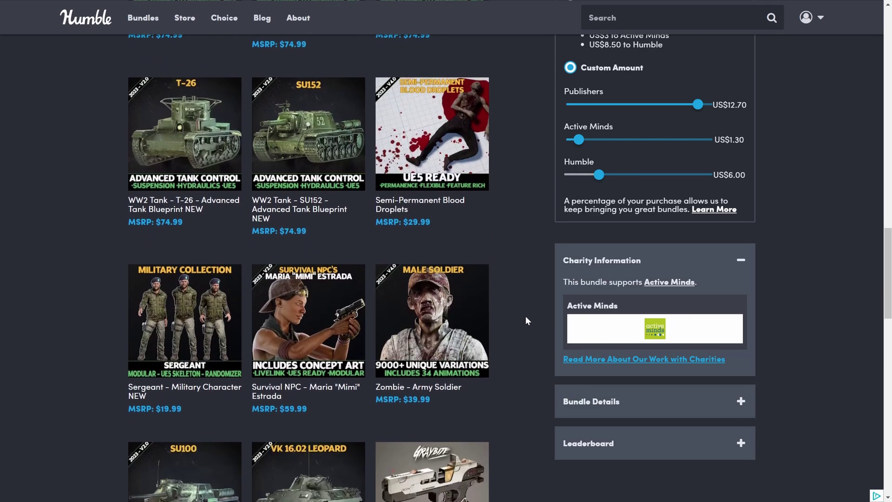
{"action": "scroll", "coordinate": [541, 321], "scroll_direction": "up", "scroll_amount": 8}
{"action": "scroll", "coordinate": [545, 275], "scroll_direction": "up", "scroll_amount": 5}
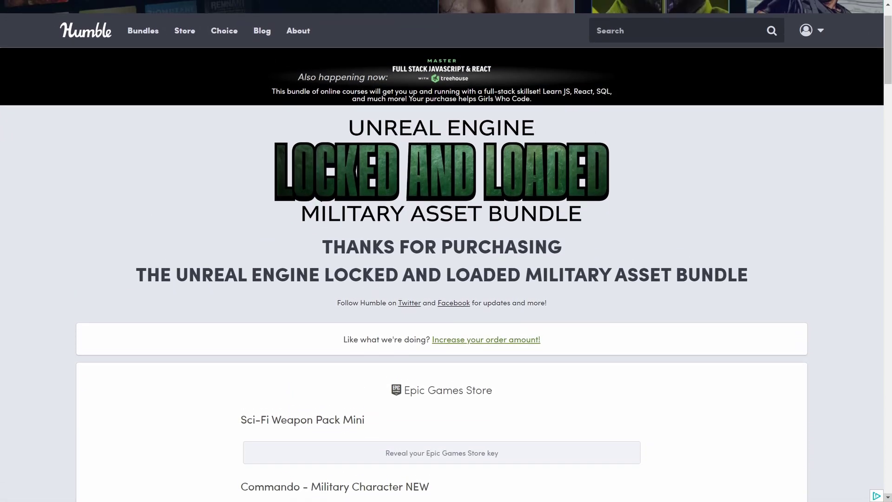
Look through the purchased bundle's list of assets and their store key entries on the download page.
{"action": "scroll", "coordinate": [446, 268], "scroll_direction": "down", "scroll_amount": 5}
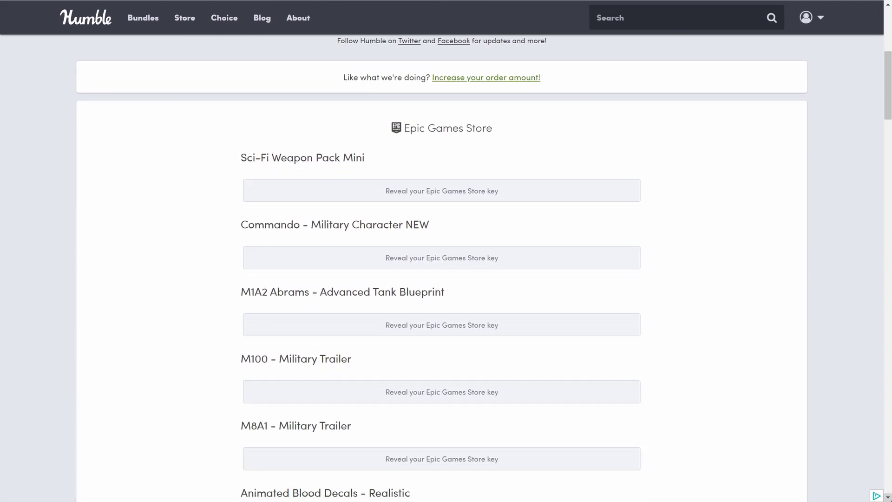
{"action": "scroll", "coordinate": [446, 268], "scroll_direction": "down", "scroll_amount": 4}
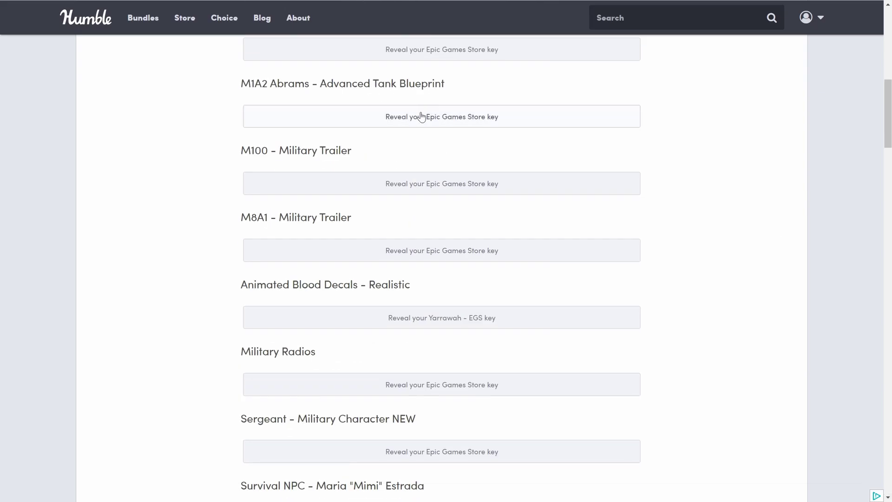
{"action": "scroll", "coordinate": [446, 268], "scroll_direction": "down", "scroll_amount": 9}
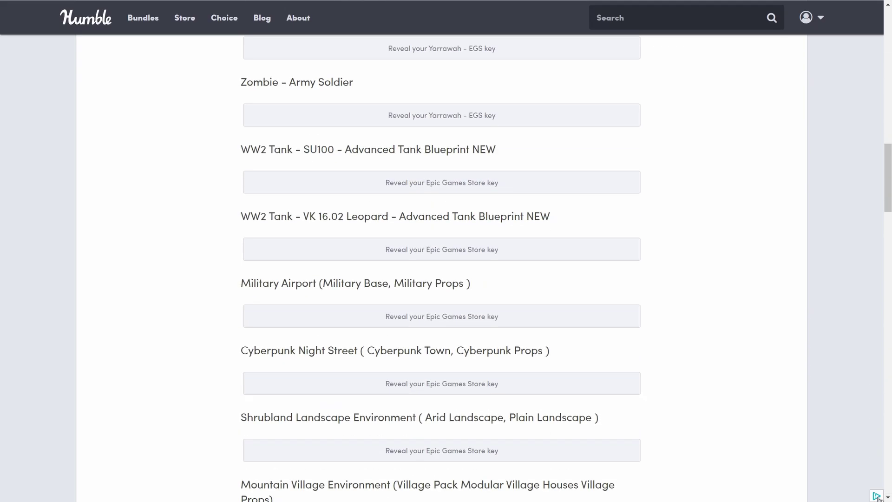
{"action": "scroll", "coordinate": [446, 267], "scroll_direction": "down", "scroll_amount": 11}
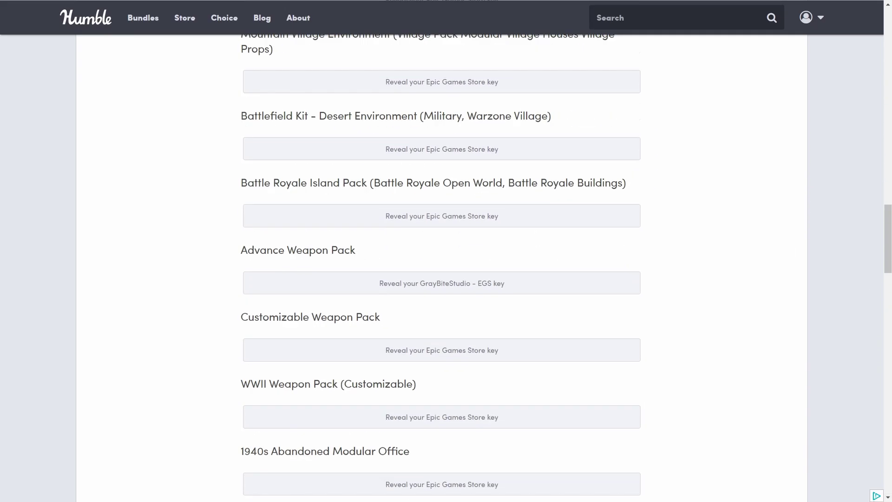
{"action": "scroll", "coordinate": [569, 360], "scroll_direction": "down", "scroll_amount": 4}
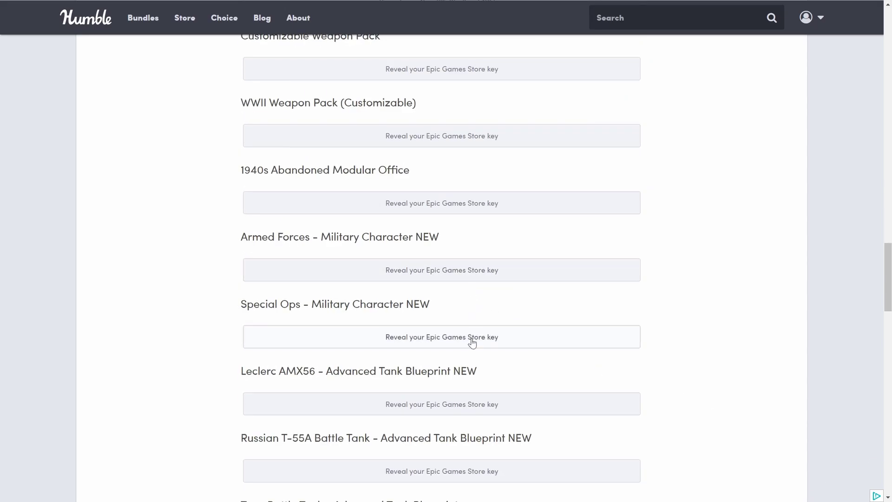
{"action": "scroll", "coordinate": [472, 343], "scroll_direction": "down", "scroll_amount": 10}
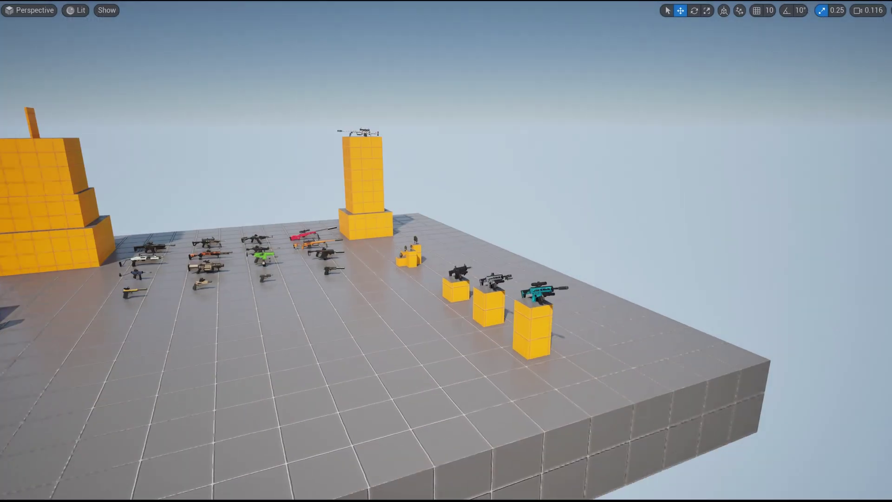
In Unreal Editor, fly the viewport toward the displayed pistols and show the scene in Detail Lighting mode.
{"action": "right_click_drag", "start_coordinate": [445, 251], "coordinate": [484, 279]}
{"action": "scroll", "coordinate": [446, 250], "scroll_direction": "down", "scroll_amount": 1}
{"action": "key", "text": "w"}
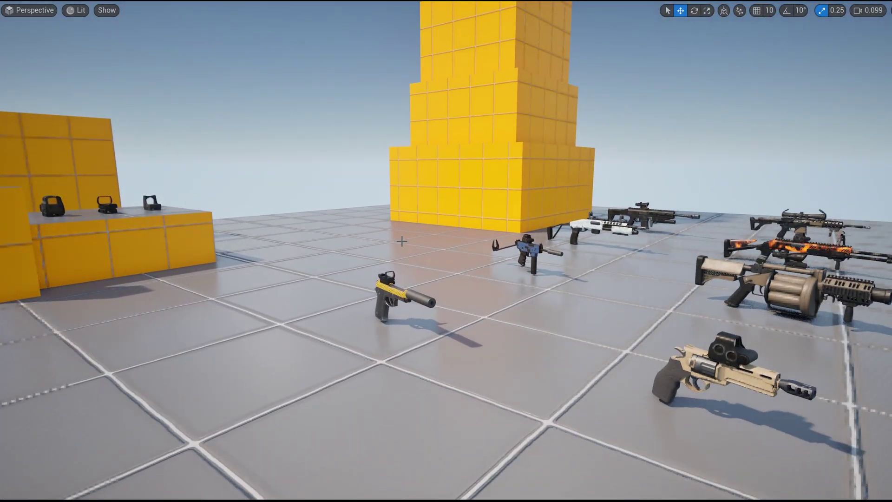
{"action": "key", "text": "alt+3"}
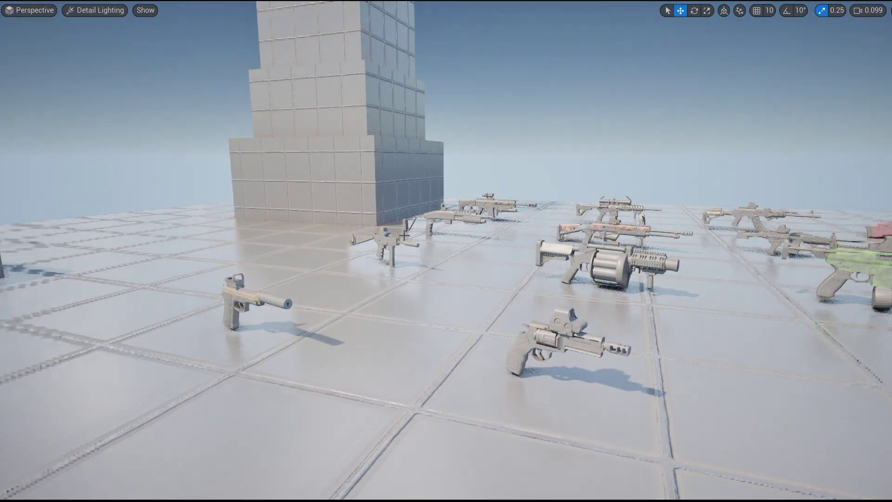
Show the scene in Lighting Only mode and examine the scoped revolver up close.
{"action": "key", "text": "alt+6"}
{"action": "key", "text": "w"}
{"action": "right_click_drag", "start_coordinate": [404, 235], "coordinate": [529, 235]}
{"action": "scroll", "coordinate": [404, 235], "scroll_direction": "down", "scroll_amount": 1}
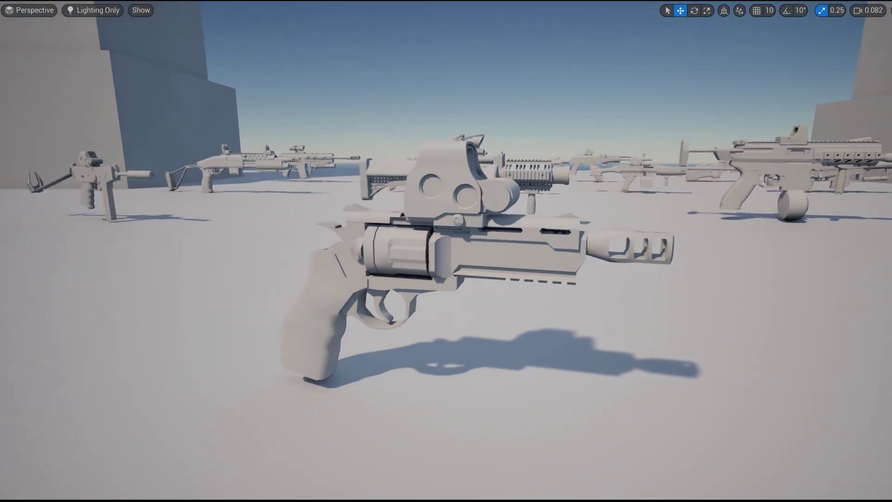
Examine the grenade launcher up close in Detail Lighting mode and the submachine gun in Lighting Only mode.
{"action": "key", "text": "alt+5"}
{"action": "key", "text": "alt+6"}
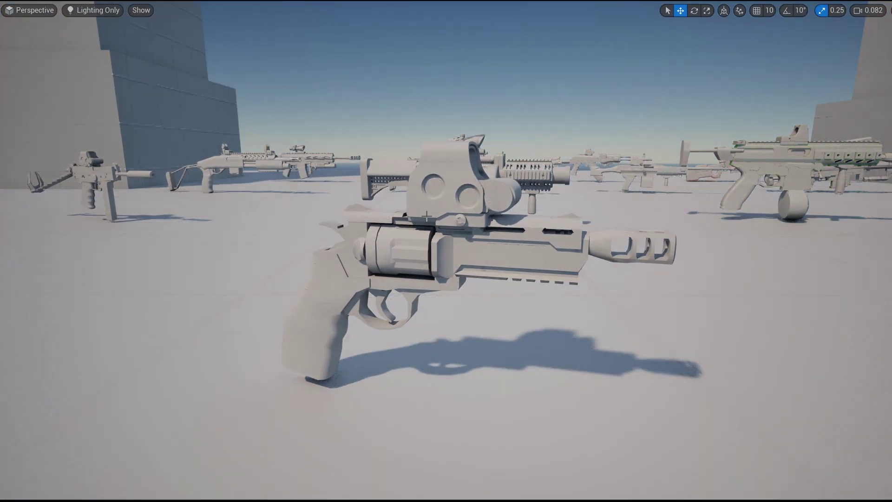
{"action": "key", "text": "w"}
{"action": "right_click_drag", "start_coordinate": [397, 243], "coordinate": [426, 214]}
{"action": "key", "text": "alt+5"}
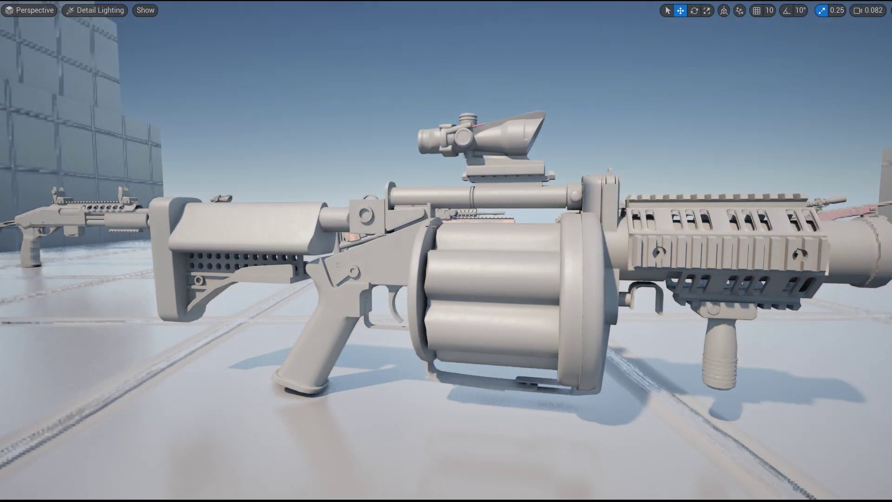
{"action": "key", "text": "w"}
{"action": "mouse_move", "coordinate": [429, 227]}
{"action": "right_mouse_down"}
{"action": "mouse_move", "coordinate": [469, 232]}
{"action": "mouse_move", "coordinate": [372, 218]}
{"action": "mouse_move", "coordinate": [429, 226]}
{"action": "right_mouse_up"}
{"action": "key", "text": "alt+6"}
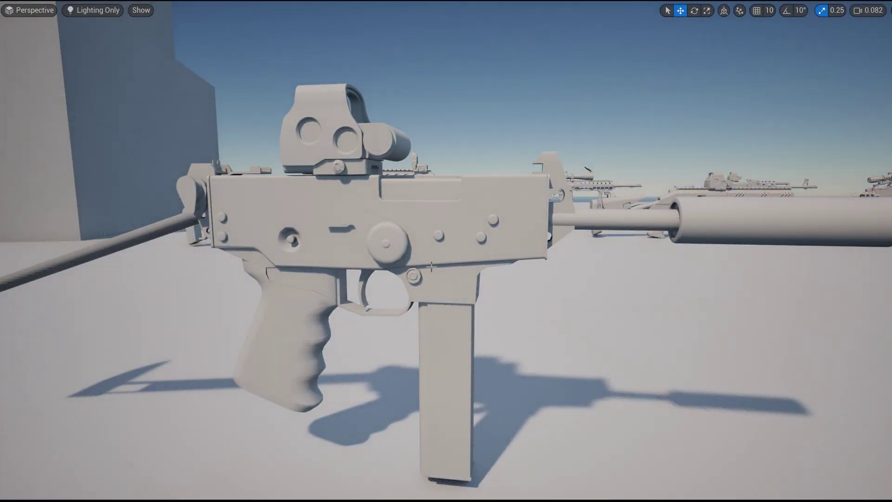
Show the scene in Wireframe mode and inspect the mesh topology of the submachine gun and the weapons around it.
{"action": "key", "text": "alt+4"}
{"action": "scroll", "coordinate": [446, 251], "scroll_direction": "down", "scroll_amount": 4}
{"action": "key", "text": "alt+2"}
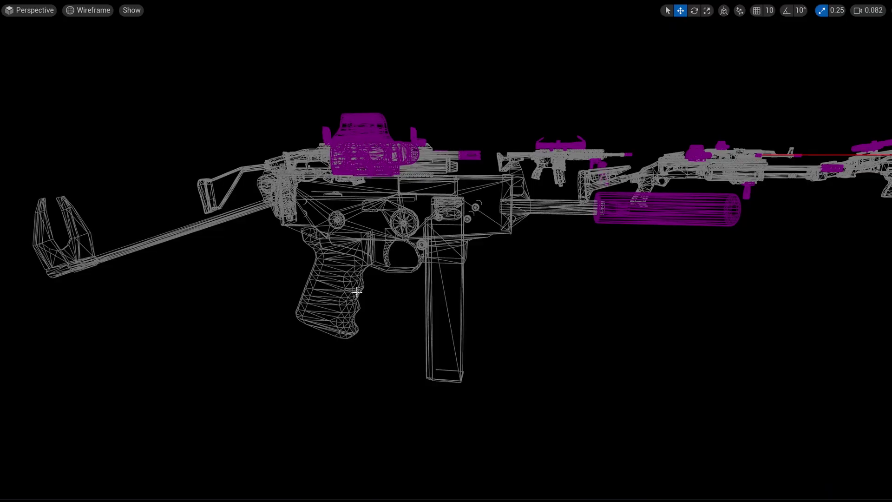
{"action": "scroll", "coordinate": [446, 251], "scroll_direction": "down", "scroll_amount": 5}
{"action": "key", "text": "w"}
{"action": "right_click_drag", "start_coordinate": [446, 250], "coordinate": [346, 299]}
{"action": "key", "text": "s"}
{"action": "key", "text": "w"}
Compare the Unlit, Wireframe and Lit view modes, ending in Lit with an overview of all the displayed weapons.
{"action": "key", "text": "alt+4"}
{"action": "key", "text": "alt+3"}
{"action": "key", "text": "alt+2"}
{"action": "key", "text": "alt+4"}
{"action": "key", "text": "s"}
{"action": "scroll", "coordinate": [382, 313], "scroll_direction": "up", "scroll_amount": 1}
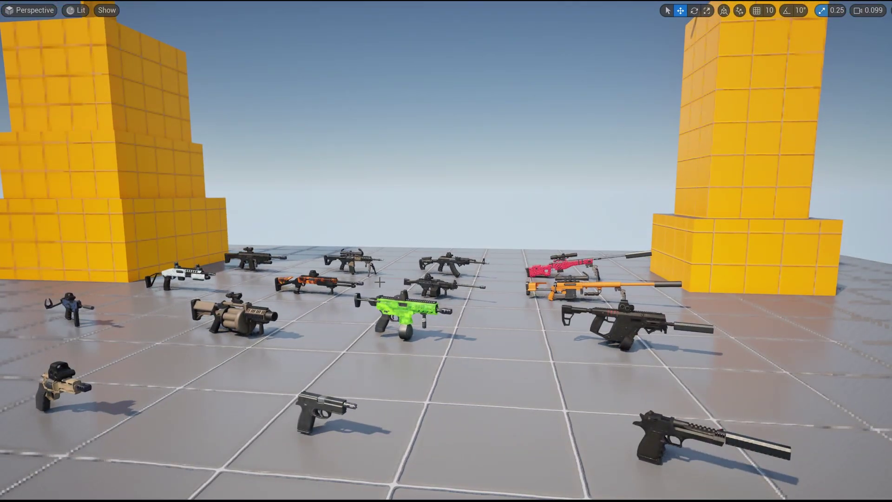
Leave the fullscreen viewport and open the ExampleWidgetMap level from the Weapons Map folder.
{"action": "key", "text": "F11"}
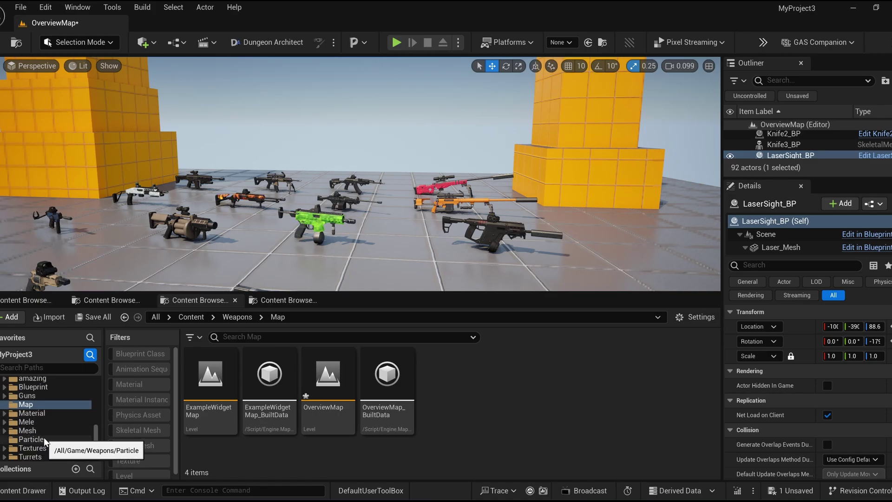
{"action": "double_click", "coordinate": [209, 386]}
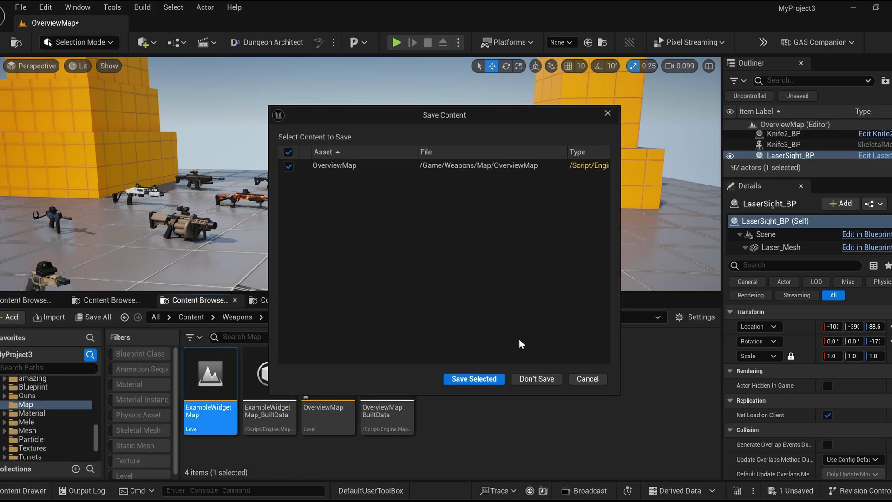
{"action": "left_click", "coordinate": [508, 375]}
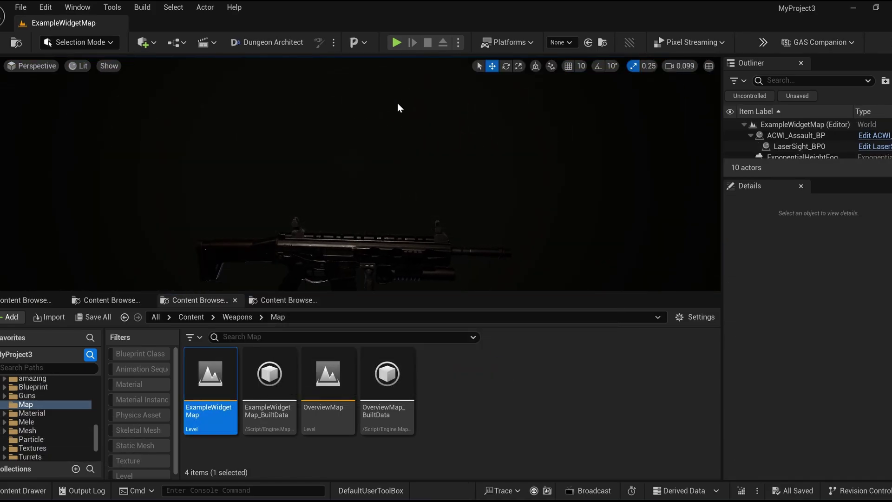
Play the level, try an orange striped texture skin and a white color skin on the rifle, and end the play session.
{"action": "left_click", "coordinate": [396, 42]}
{"action": "left_click", "coordinate": [525, 277]}
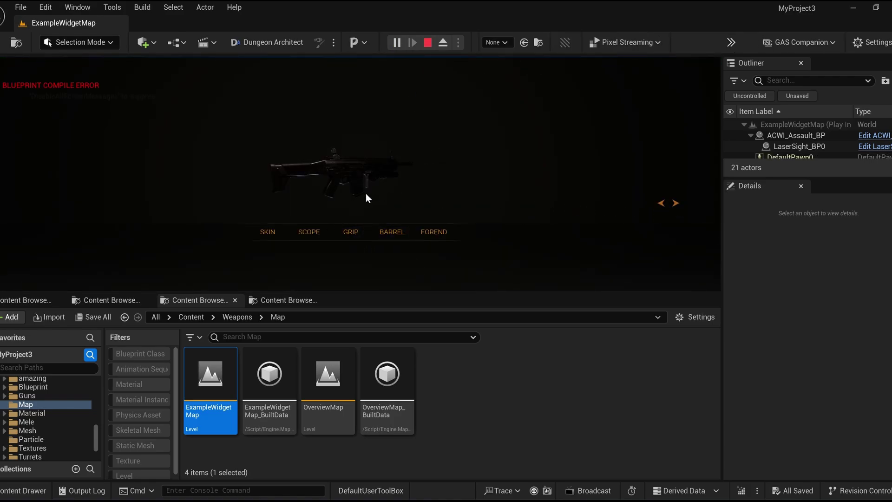
{"action": "left_click", "coordinate": [350, 232]}
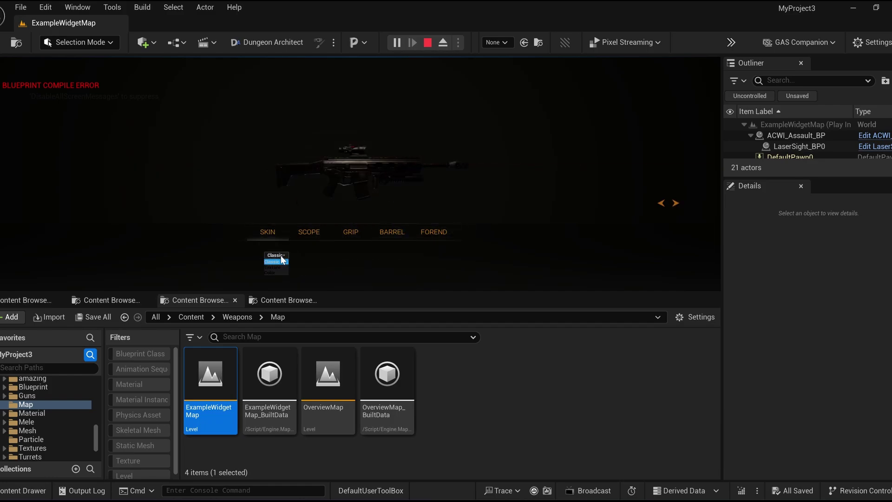
{"action": "left_click", "coordinate": [278, 267]}
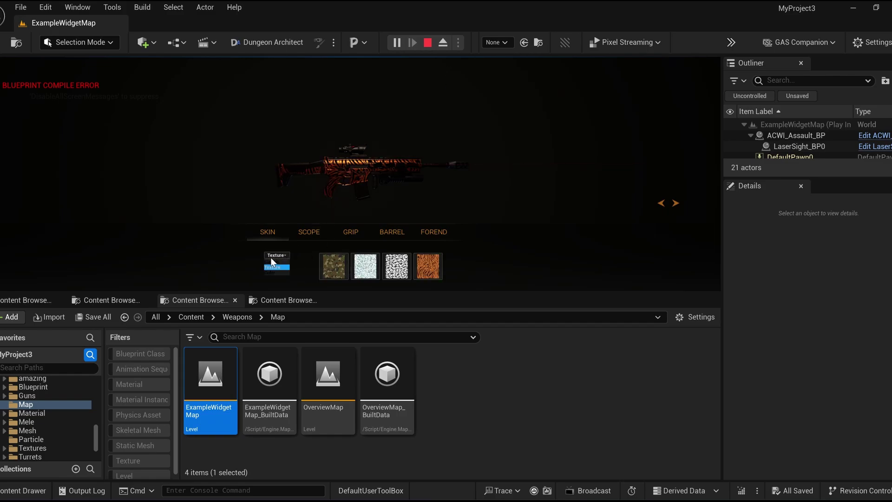
{"action": "left_click", "coordinate": [272, 273]}
{"action": "left_click", "coordinate": [434, 267]}
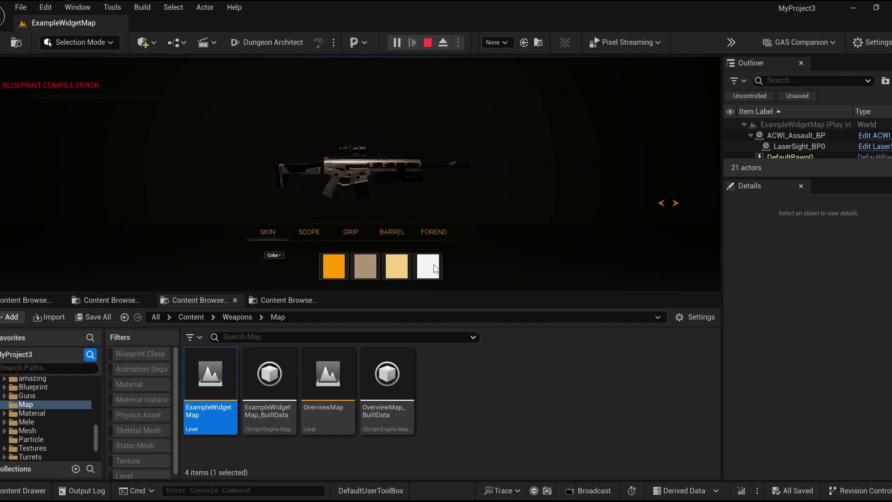
{"action": "key", "text": "Escape"}
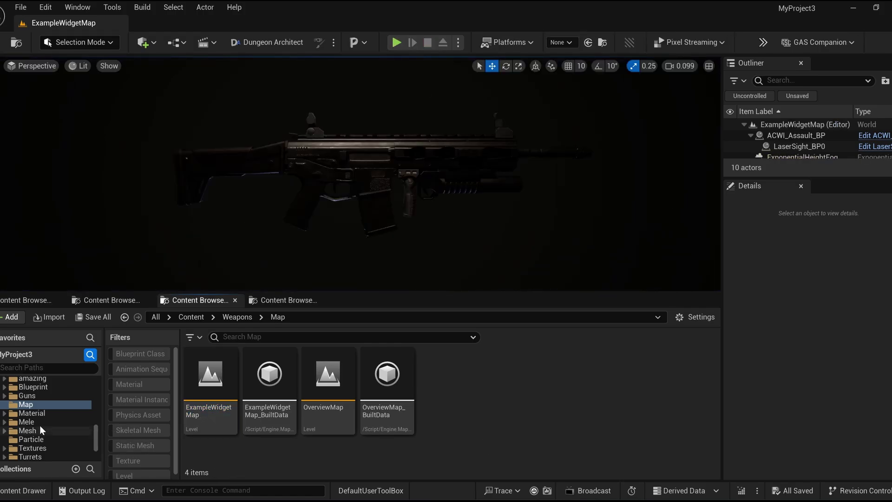
Browse the weapon pack's folders to Mesh and look through only its static meshes.
{"action": "left_click", "coordinate": [38, 422]}
{"action": "left_click", "coordinate": [30, 412]}
{"action": "left_click", "coordinate": [29, 438]}
{"action": "left_click", "coordinate": [51, 431]}
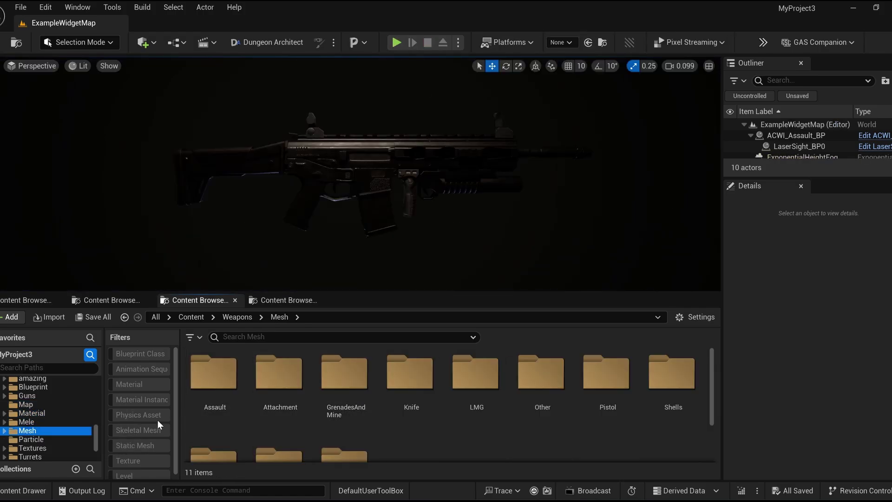
{"action": "left_click", "coordinate": [127, 440]}
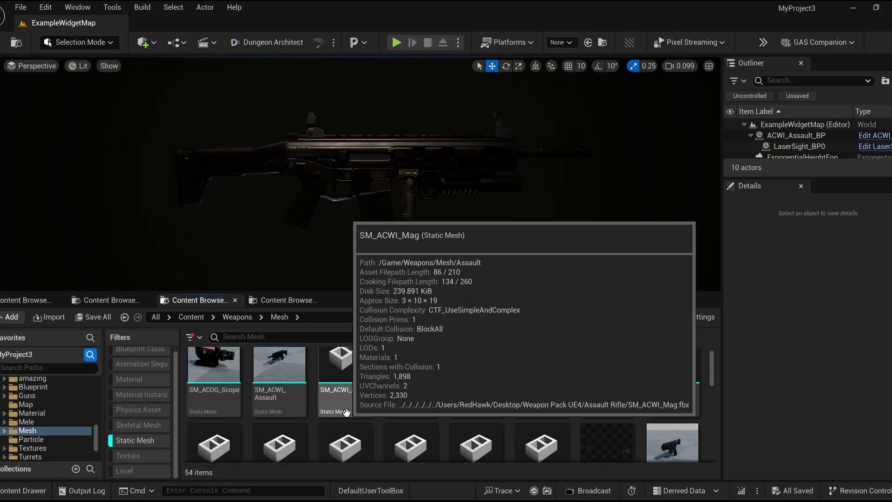
{"action": "scroll", "coordinate": [378, 410], "scroll_direction": "down", "scroll_amount": 5}
{"action": "scroll", "coordinate": [577, 430], "scroll_direction": "down", "scroll_amount": 3}
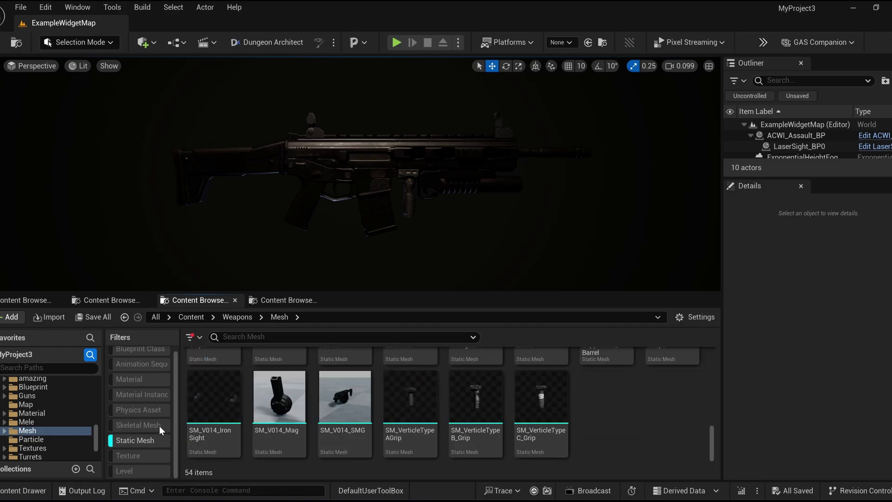
Switch the Mesh folder's filter from Static Mesh to Skeletal Mesh and open the SK_AK-110_Assault_Mag asset.
{"action": "left_click", "coordinate": [133, 440]}
{"action": "left_click", "coordinate": [128, 425]}
{"action": "scroll", "coordinate": [300, 418], "scroll_direction": "up", "scroll_amount": 2}
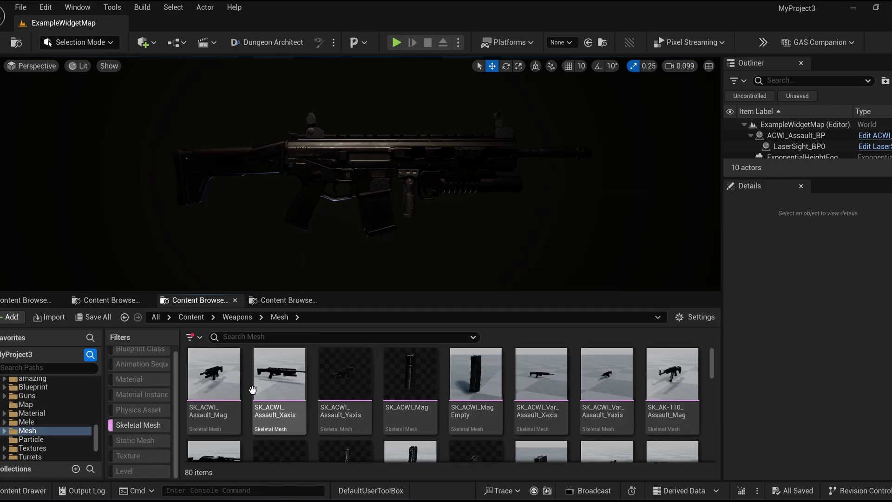
{"action": "double_click", "coordinate": [677, 374]}
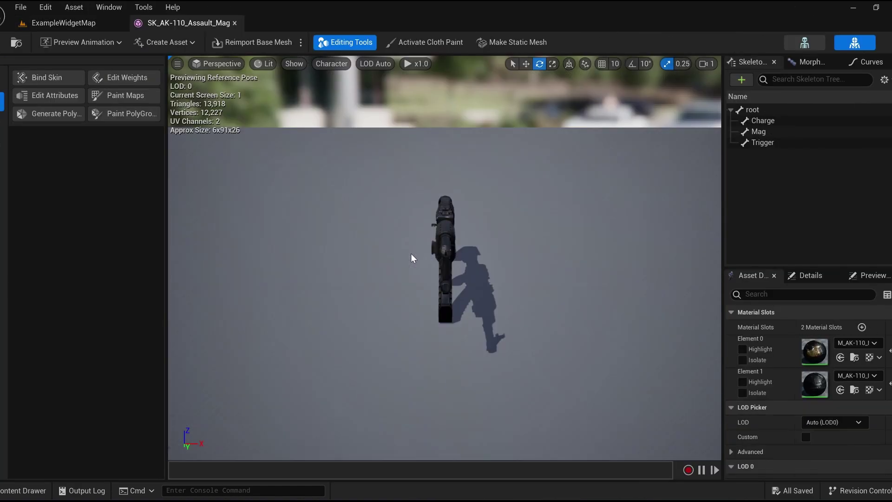
Examine the AK-110 assault rifle mesh from several angles, including a close side view of its stock, receiver and magazine.
{"action": "right_click_drag", "start_coordinate": [412, 257], "coordinate": [572, 265]}
{"action": "key", "text": "w"}
{"action": "right_click_drag", "start_coordinate": [445, 258], "coordinate": [316, 202]}
{"action": "scroll", "coordinate": [444, 248], "scroll_direction": "down", "scroll_amount": 2}
{"action": "key", "text": "a"}
{"action": "key", "text": "d"}
{"action": "key", "text": "s"}
{"action": "key", "text": "w"}
{"action": "scroll", "coordinate": [460, 234], "scroll_direction": "down", "scroll_amount": 1}
{"action": "key", "text": "d"}
{"action": "key", "text": "s"}
{"action": "scroll", "coordinate": [325, 202], "scroll_direction": "down", "scroll_amount": 1}
{"action": "key", "text": "w"}
{"action": "right_click_drag", "start_coordinate": [372, 222], "coordinate": [613, 232]}
{"action": "key", "text": "a"}
{"action": "key", "text": "s"}
{"action": "right_click_drag", "start_coordinate": [534, 239], "coordinate": [497, 239]}
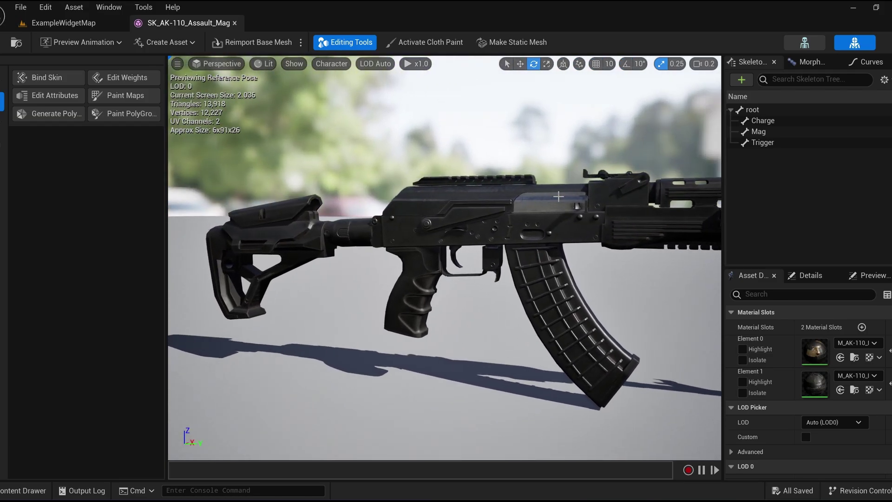
Select the Charge bone in the AK-110's skeleton and inspect where it sits on the rifle.
{"action": "left_click", "coordinate": [753, 142]}
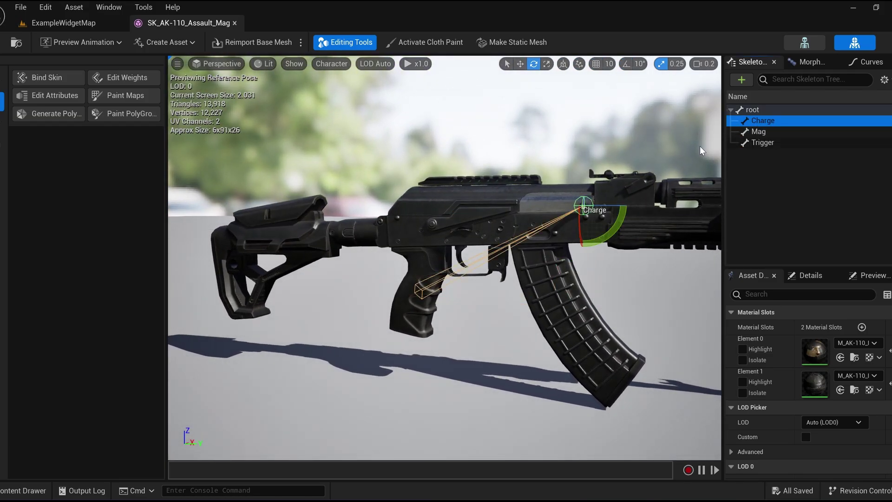
{"action": "right_click_drag", "start_coordinate": [487, 167], "coordinate": [446, 184]}
{"action": "key", "text": "w"}
{"action": "key", "text": "s"}
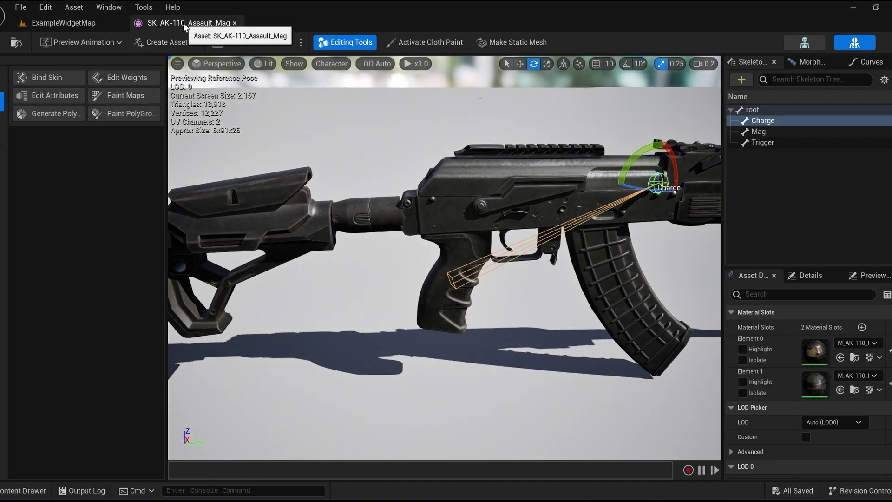
Isolate the Element 0 material to view the magazine alone, restore the full mesh and close the rifle's asset editor.
{"action": "left_click", "coordinate": [742, 360]}
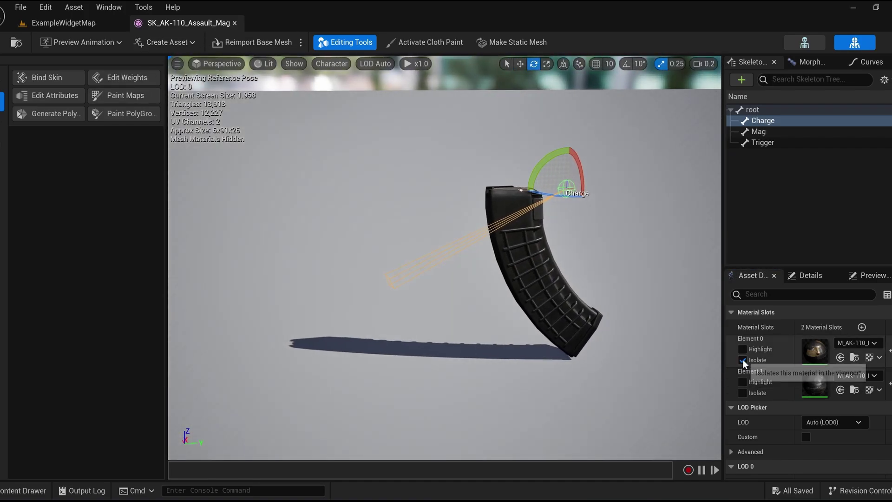
{"action": "left_click", "coordinate": [741, 360]}
{"action": "left_click", "coordinate": [235, 22]}
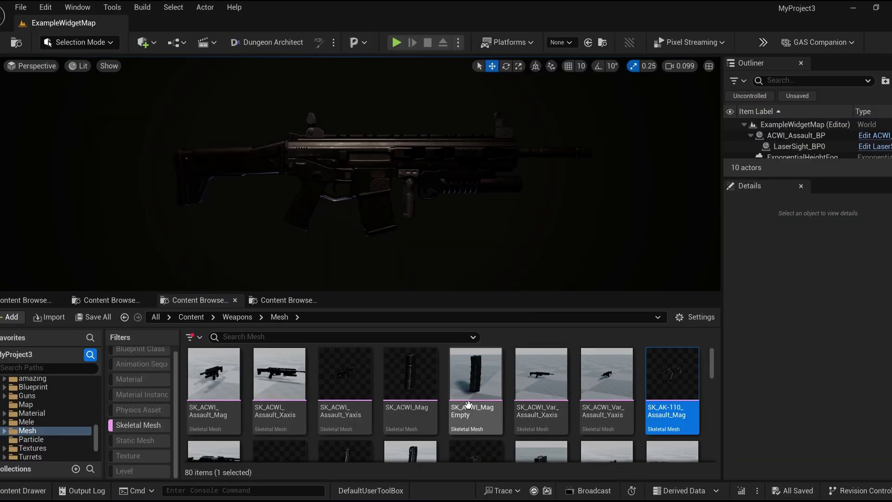
Find and open the SK_Judge-45_Pistol_Xaxis skeletal mesh, and inspect the revolver's Slide and Release bones.
{"action": "scroll", "coordinate": [468, 404], "scroll_direction": "down", "scroll_amount": 1}
{"action": "scroll", "coordinate": [667, 408], "scroll_direction": "up", "scroll_amount": 1}
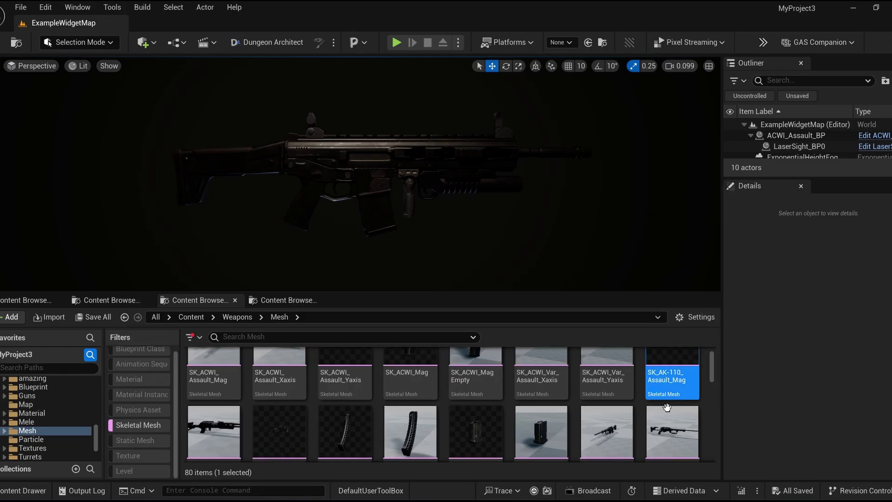
{"action": "scroll", "coordinate": [464, 395], "scroll_direction": "down", "scroll_amount": 4}
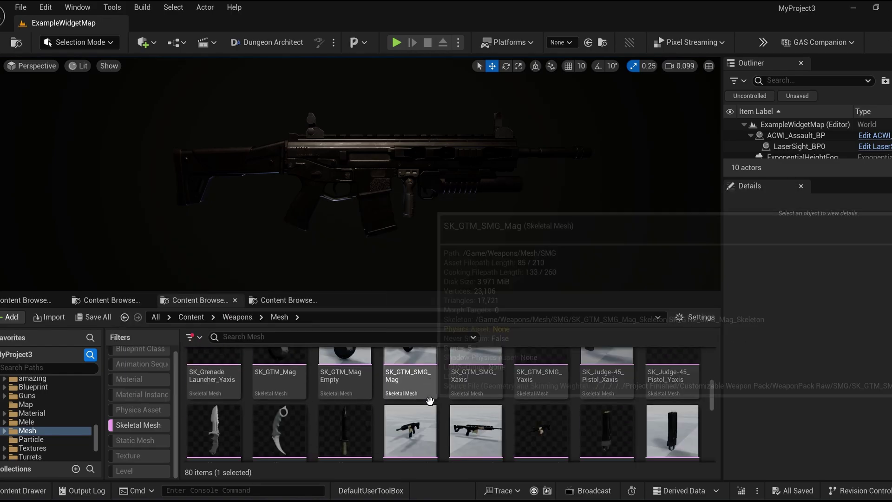
{"action": "double_click", "coordinate": [605, 418]}
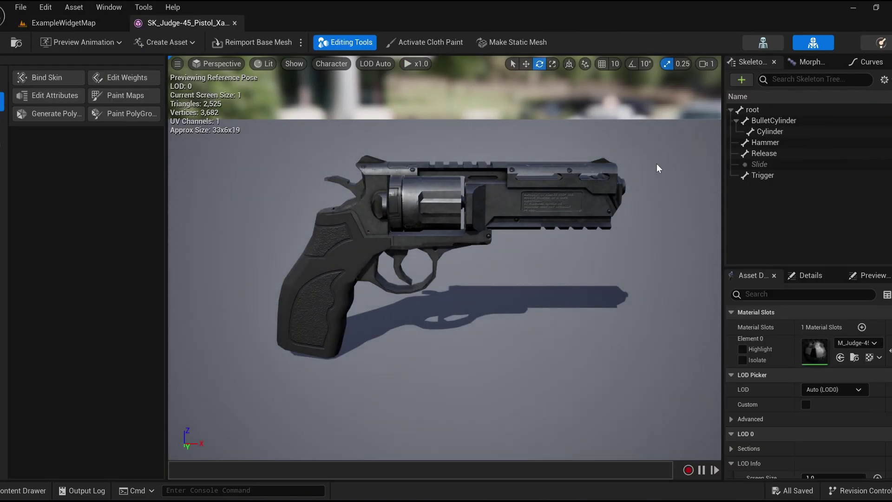
{"action": "left_click", "coordinate": [762, 164]}
{"action": "left_click", "coordinate": [771, 153]}
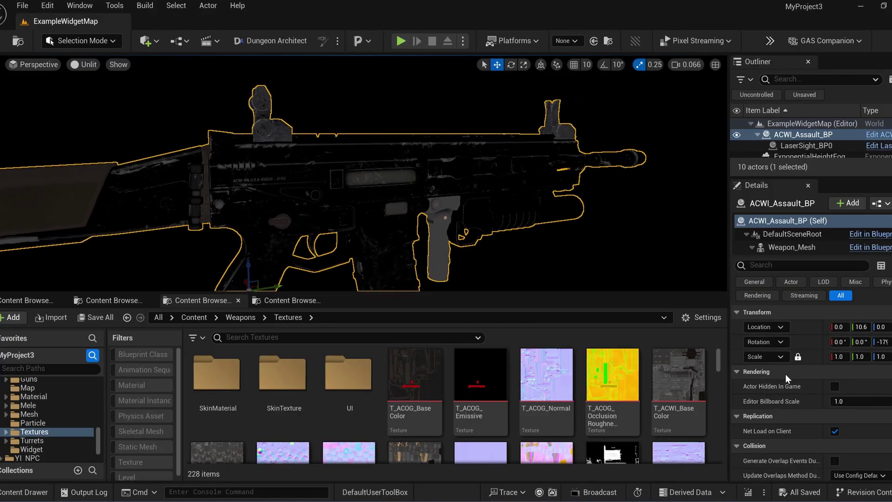
Set ACWI_Assault_BP's Paint Mode to Color with hex sRGB BCB3B7FF, its Barrel Type to Muzzle Brake and its Forend to Laser.
{"action": "scroll", "coordinate": [848, 411], "scroll_direction": "down", "scroll_amount": 10}
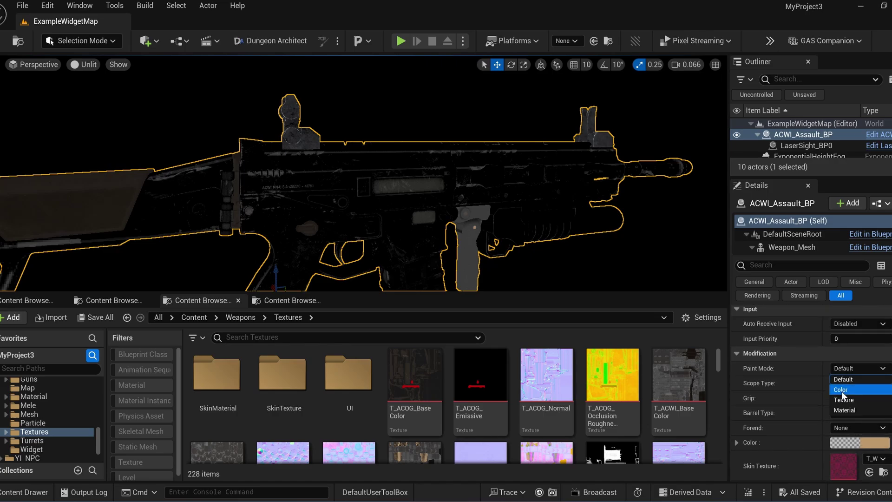
{"action": "left_click", "coordinate": [841, 391]}
{"action": "left_click", "coordinate": [866, 425]}
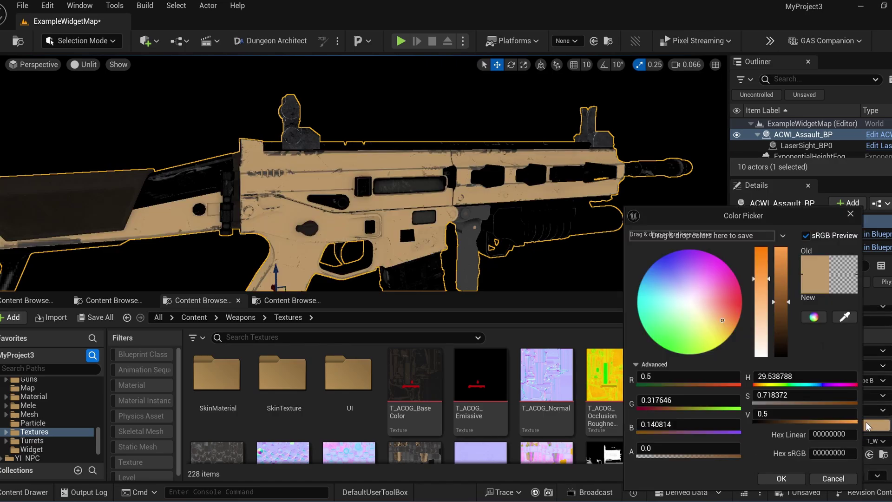
{"action": "left_click_drag", "start_coordinate": [728, 298], "coordinate": [693, 299]}
{"action": "left_click", "coordinate": [781, 478]}
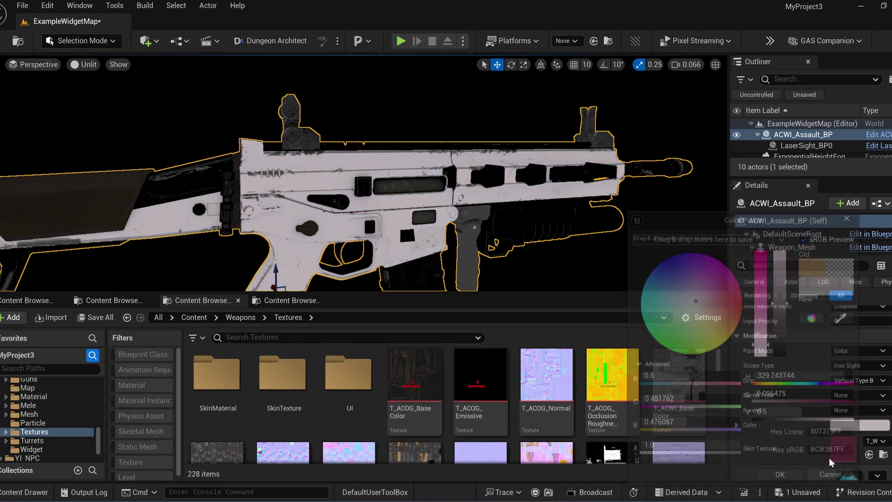
{"action": "left_click", "coordinate": [842, 432]}
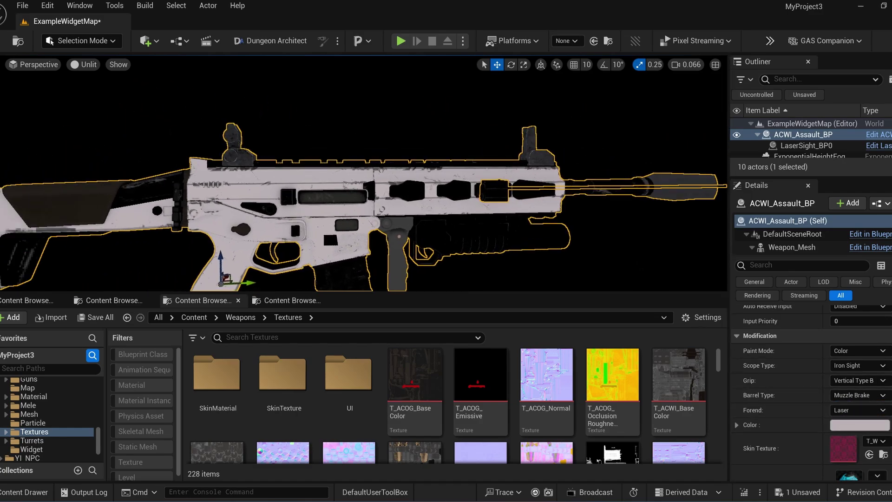
Open the SK_ACWI_Assault_Yaxis skeletal mesh used by the rifle's Weapon_Mesh component and look through its bones and attachment sockets.
{"action": "scroll", "coordinate": [796, 366], "scroll_direction": "down", "scroll_amount": 3}
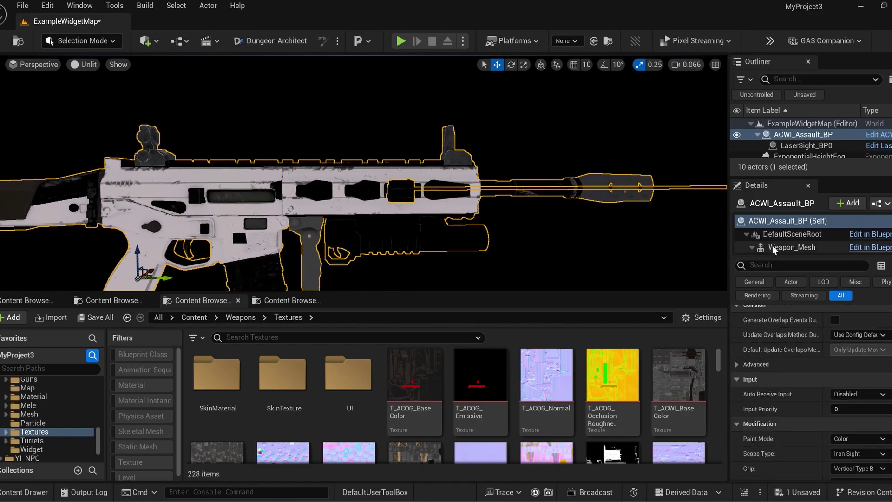
{"action": "left_click", "coordinate": [791, 246]}
{"action": "scroll", "coordinate": [839, 356], "scroll_direction": "down", "scroll_amount": 2}
{"action": "double_click", "coordinate": [839, 355]}
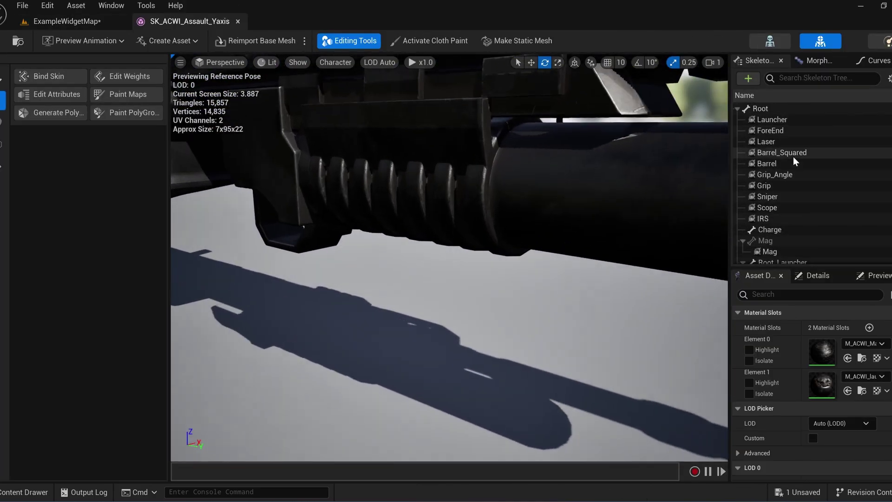
{"action": "scroll", "coordinate": [789, 185], "scroll_direction": "down", "scroll_amount": 3}
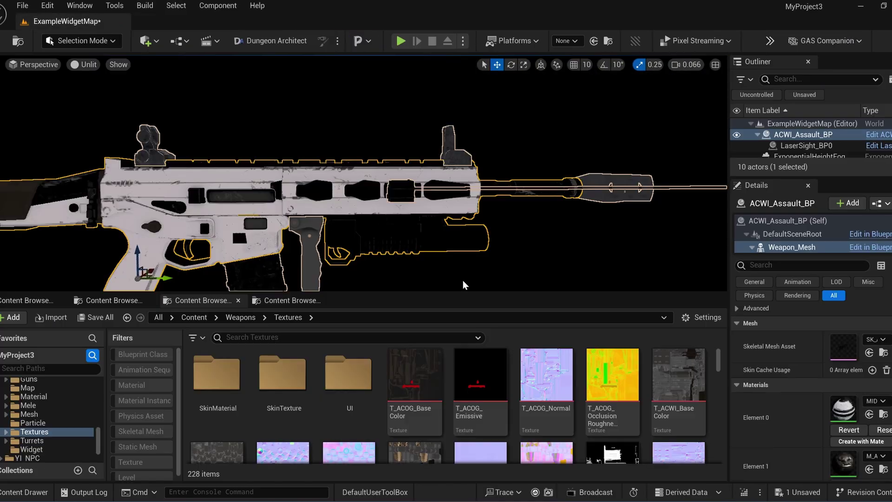
Set ACWI_Assault_BP's Paint Mode to Texture so the rifle uses its skin texture.
{"action": "right_click_drag", "start_coordinate": [463, 284], "coordinate": [445, 299]}
{"action": "left_click", "coordinate": [789, 221]}
{"action": "scroll", "coordinate": [776, 377], "scroll_direction": "down", "scroll_amount": 5}
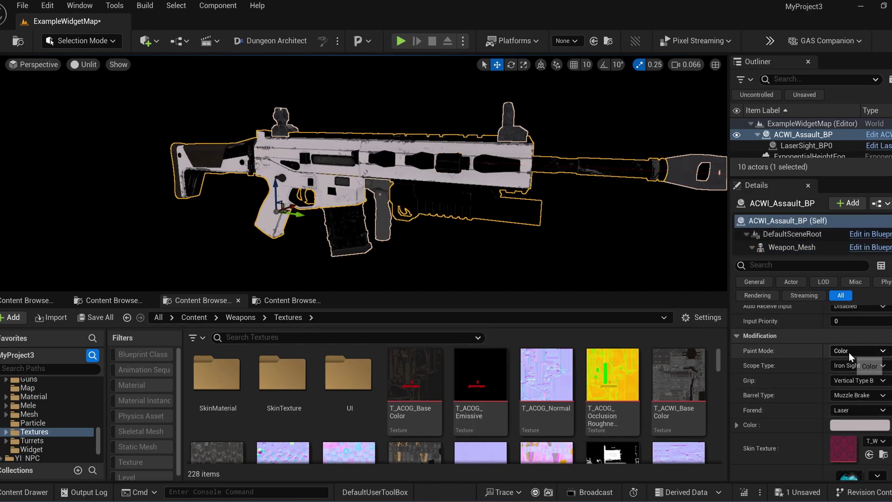
{"action": "left_click", "coordinate": [849, 352]}
{"action": "left_click", "coordinate": [845, 382]}
{"action": "scroll", "coordinate": [748, 356], "scroll_direction": "down", "scroll_amount": 2}
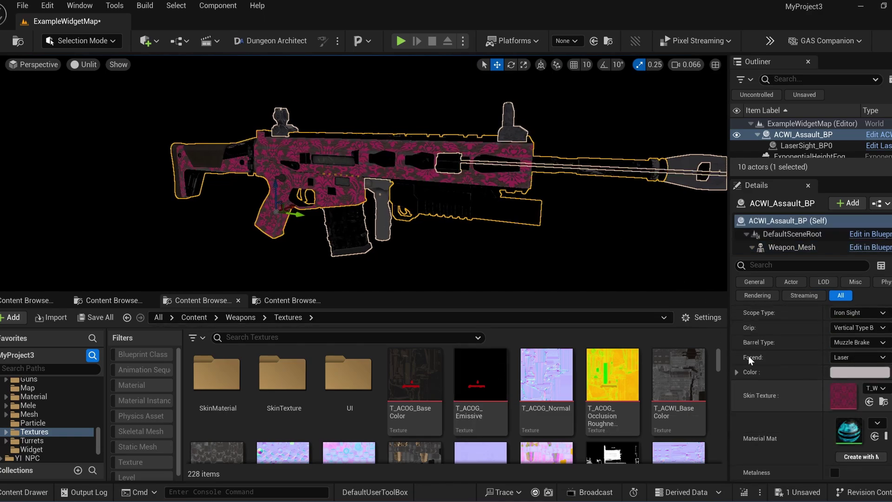
Find the bundle's SkinTexture folder and assign T_Geometrical_Skin as the rifle's Skin Texture.
{"action": "scroll", "coordinate": [599, 260], "scroll_direction": "up", "scroll_amount": 5}
{"action": "left_click", "coordinate": [873, 387]}
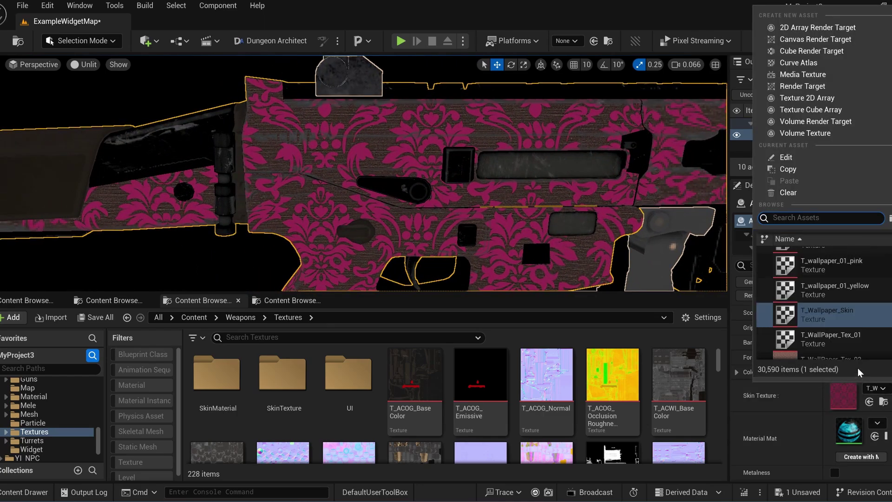
{"action": "left_click", "coordinate": [878, 388]}
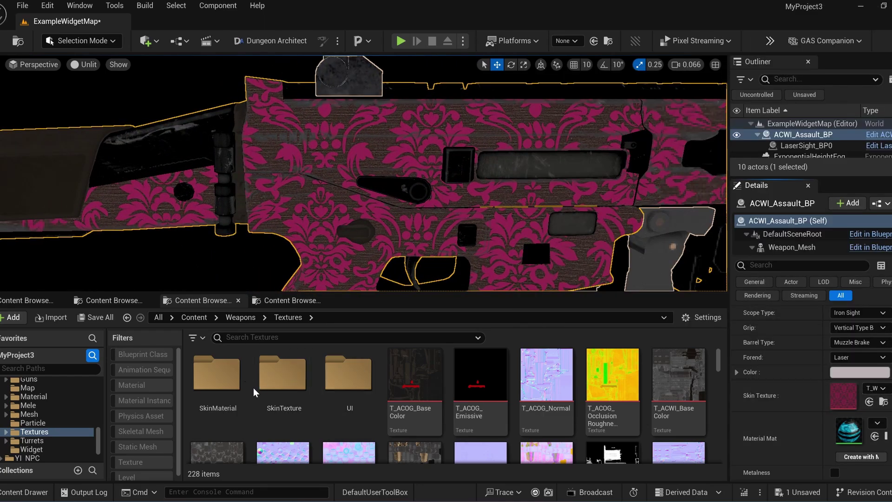
{"action": "double_click", "coordinate": [279, 377]}
{"action": "scroll", "coordinate": [564, 431], "scroll_direction": "up", "scroll_amount": 1}
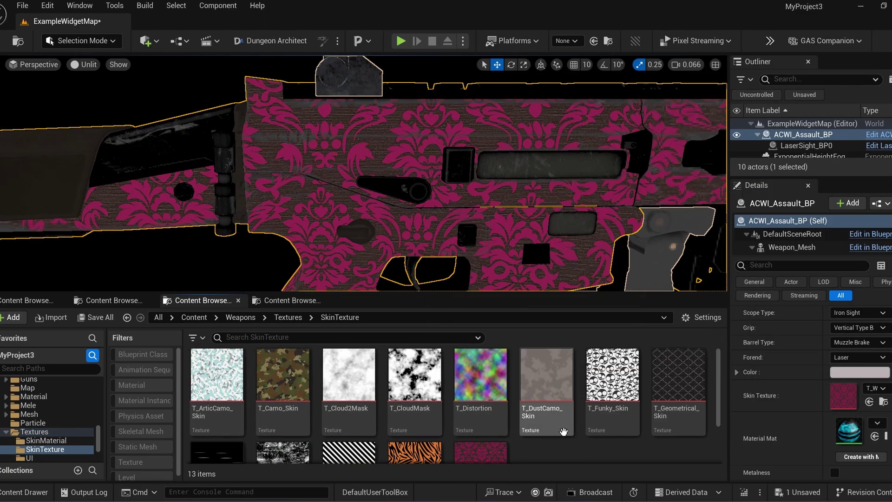
{"action": "left_click_drag", "start_coordinate": [676, 376], "coordinate": [843, 396]}
{"action": "scroll", "coordinate": [320, 204], "scroll_direction": "down", "scroll_amount": 3}
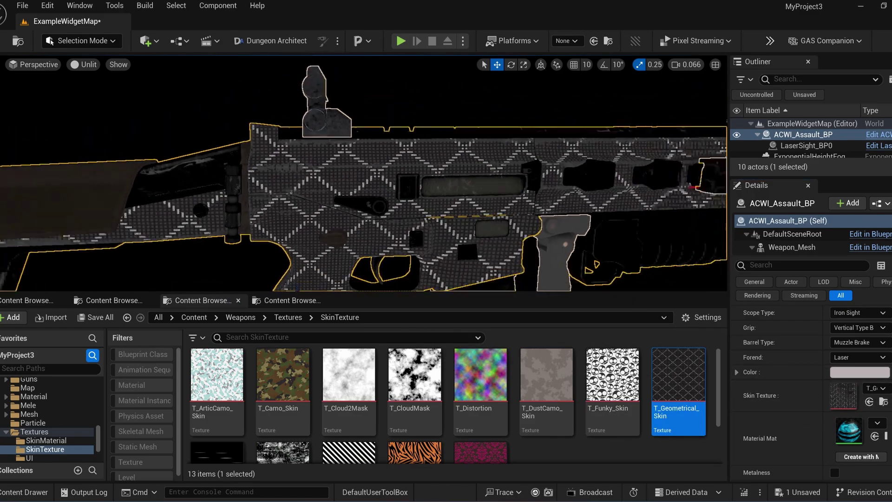
Try T_Camo_Skin as the rifle's Skin Texture and replace it with T_ArticCamo_Skin.
{"action": "left_click", "coordinate": [869, 403]}
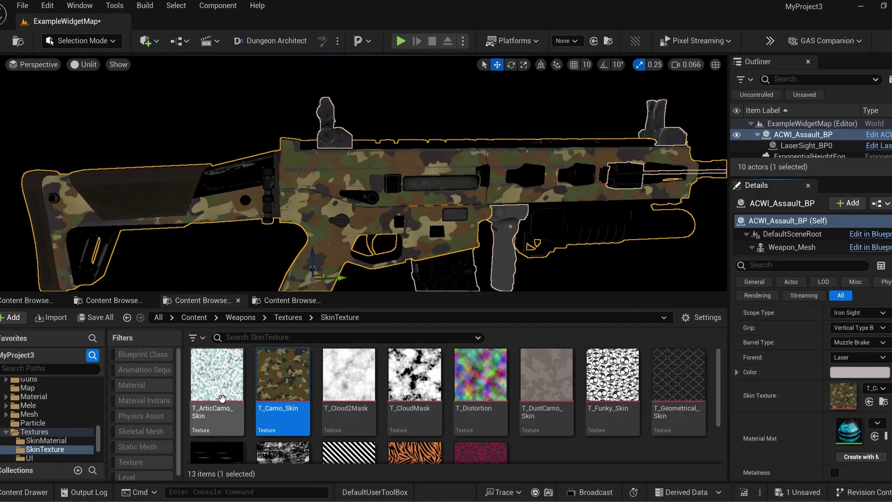
{"action": "left_click", "coordinate": [869, 402]}
{"action": "scroll", "coordinate": [364, 195], "scroll_direction": "down", "scroll_amount": 3}
{"action": "scroll", "coordinate": [363, 196], "scroll_direction": "up", "scroll_amount": 2}
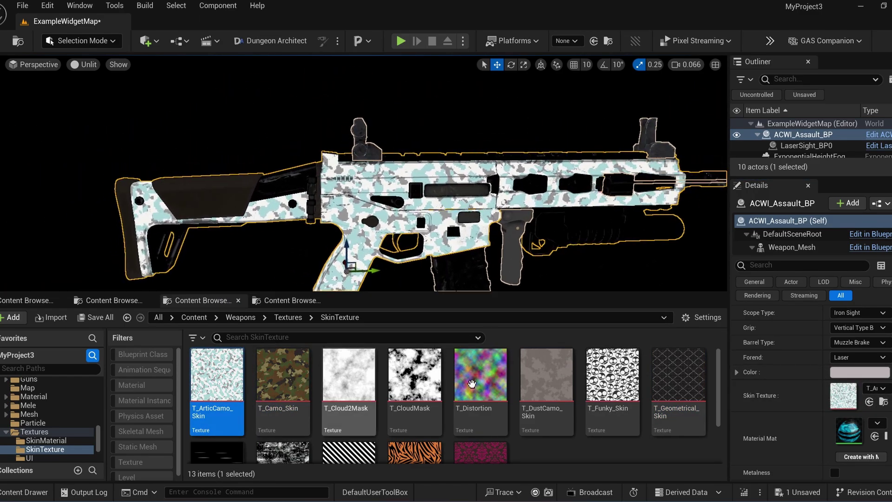
Look into the SkinMaterial texture folder and set the rifle's Paint Mode to Material.
{"action": "left_click", "coordinate": [567, 442]}
{"action": "key", "text": "alt+Left"}
{"action": "double_click", "coordinate": [195, 391]}
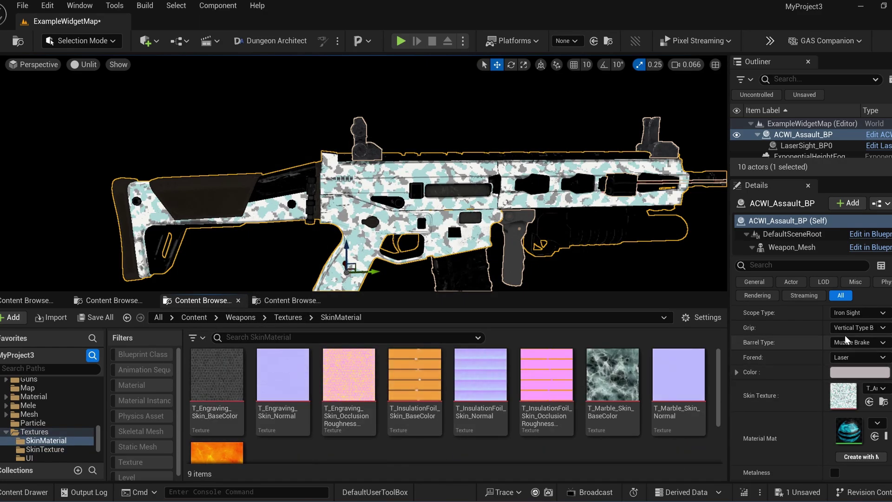
{"action": "scroll", "coordinate": [844, 340], "scroll_direction": "up", "scroll_amount": 1}
{"action": "key", "text": "alt+Left"}
{"action": "scroll", "coordinate": [386, 401], "scroll_direction": "down", "scroll_amount": 2}
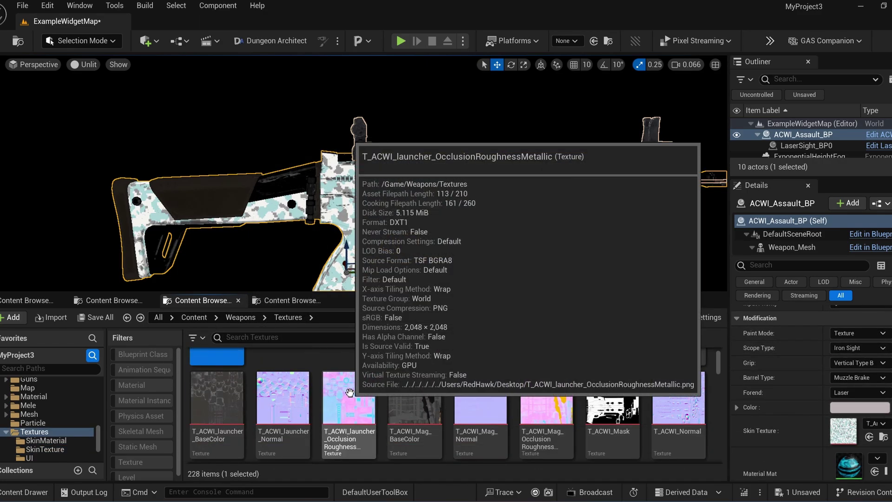
{"action": "left_click", "coordinate": [853, 346]}
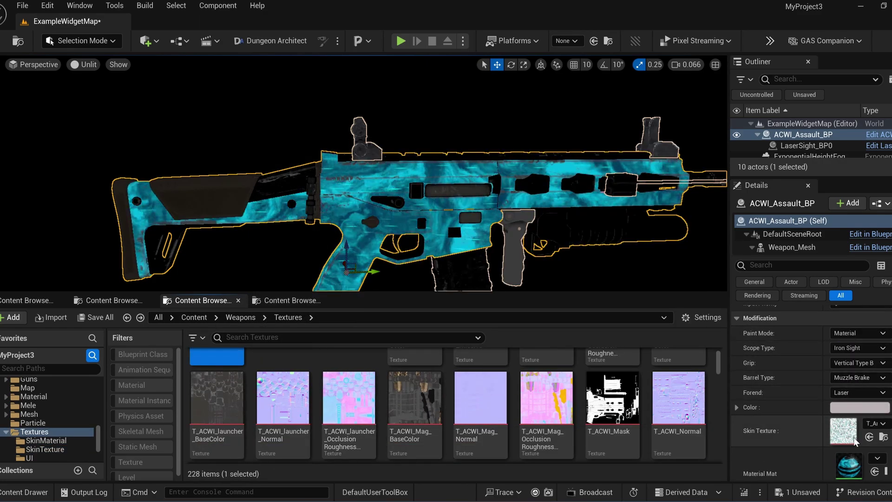
Set the rifle's Skin Scale to 6.0.
{"action": "scroll", "coordinate": [771, 399], "scroll_direction": "down", "scroll_amount": 2}
{"action": "scroll", "coordinate": [769, 406], "scroll_direction": "down", "scroll_amount": 3}
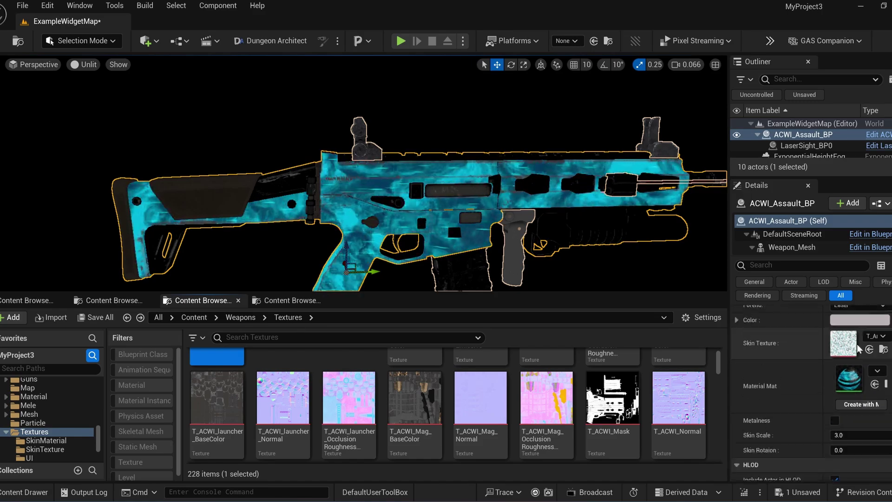
{"action": "mouse_move", "coordinate": [854, 418]}
{"action": "left_mouse_down"}
{"action": "mouse_move", "coordinate": [839, 418]}
{"action": "mouse_move", "coordinate": [857, 419]}
{"action": "left_mouse_up"}
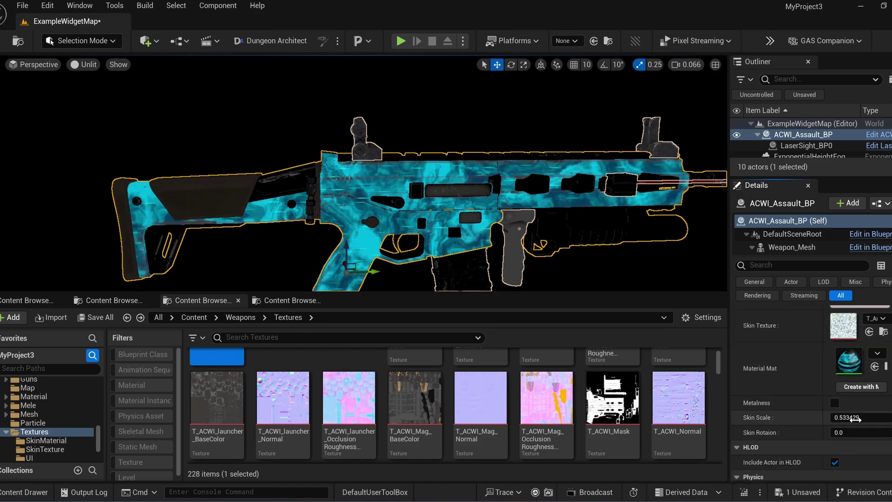
{"action": "left_click", "coordinate": [847, 419]}
{"action": "type", "text": "6"}
{"action": "key", "text": "Return"}
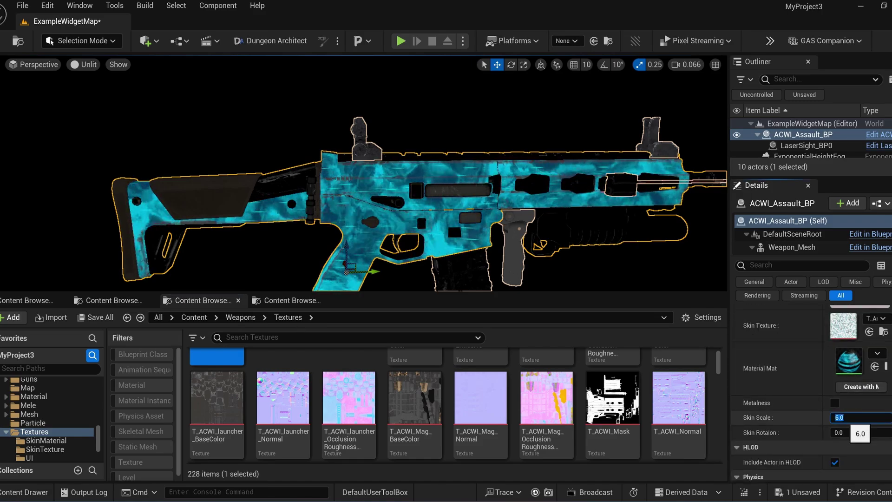
Set the rifle's skin rotation to 0.1 and test the Metalness option, leaving it off.
{"action": "left_click", "coordinate": [844, 431]}
{"action": "left_click", "coordinate": [804, 433]}
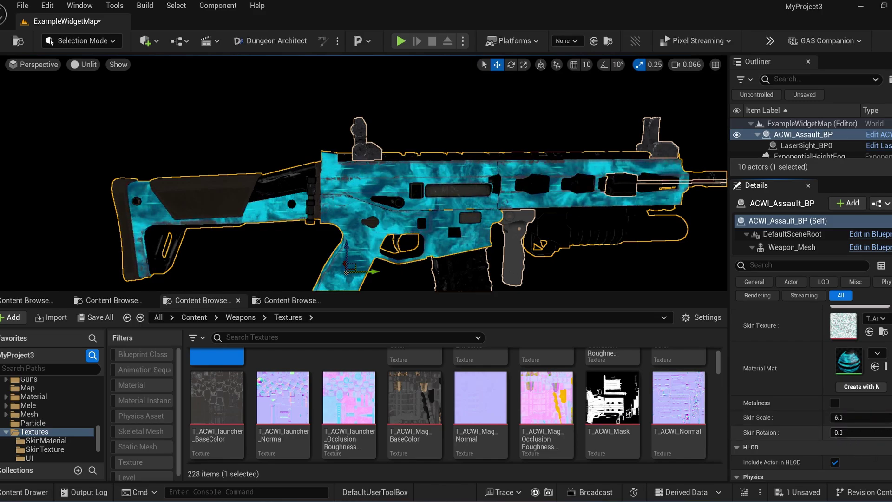
{"action": "left_click_drag", "start_coordinate": [846, 432], "coordinate": [864, 433]}
{"action": "left_click", "coordinate": [840, 431]}
{"action": "type", "text": "0.1"}
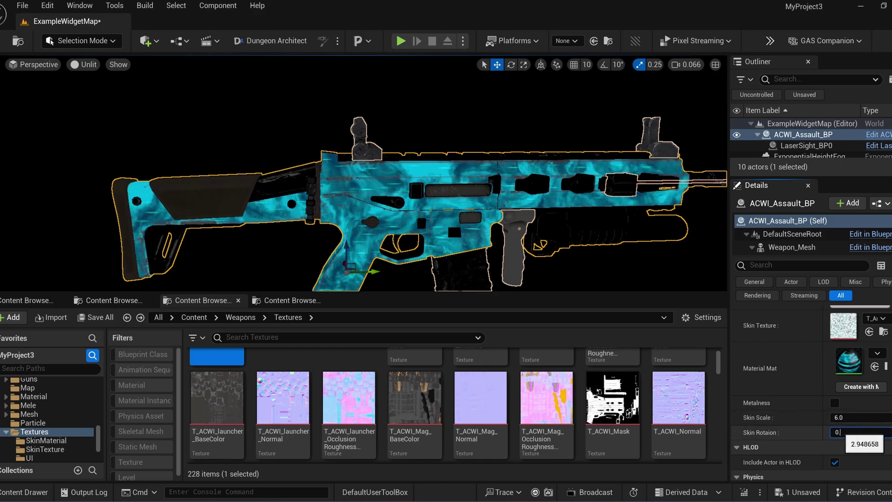
{"action": "key", "text": "Return"}
{"action": "left_click", "coordinate": [835, 403]}
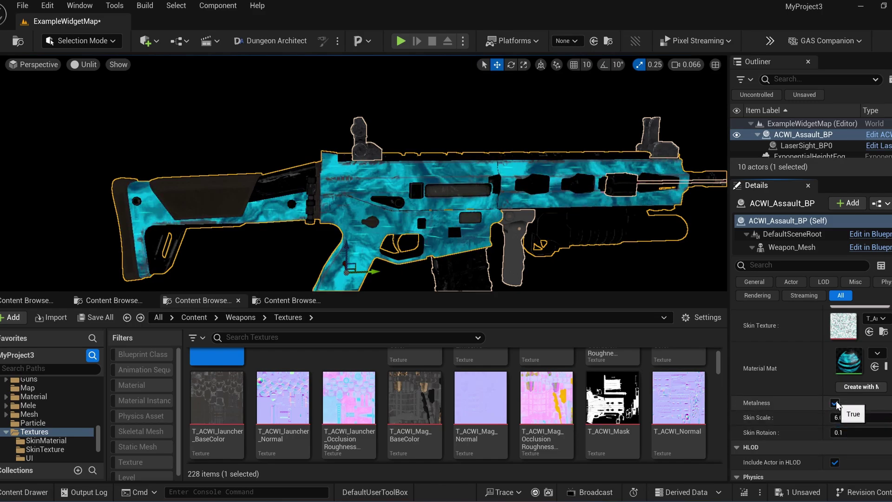
{"action": "left_click", "coordinate": [835, 403]}
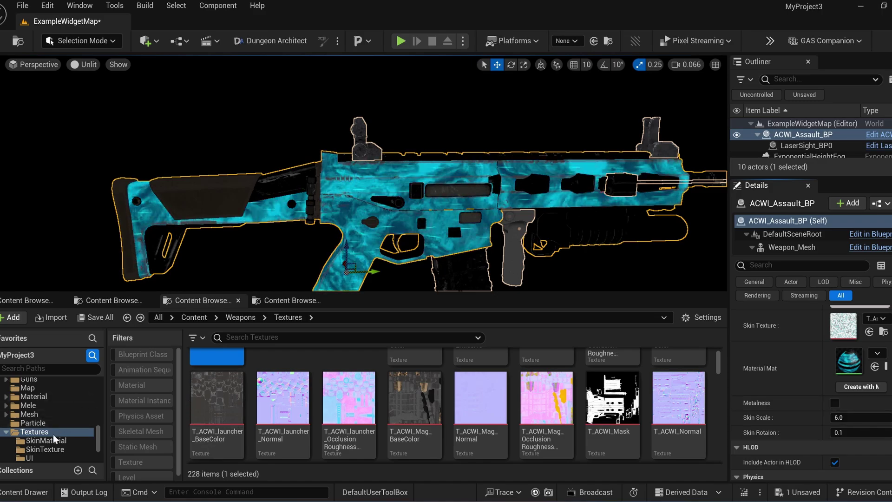
Open the Weapons/Material/SkinMaterial folder and filter its material instances by "acw".
{"action": "scroll", "coordinate": [26, 432], "scroll_direction": "down", "scroll_amount": 2}
{"action": "scroll", "coordinate": [26, 432], "scroll_direction": "up", "scroll_amount": 3}
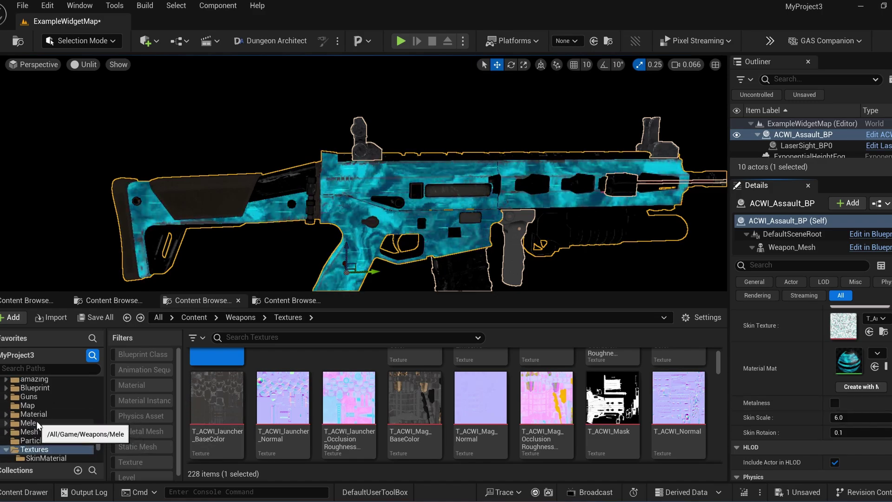
{"action": "left_click", "coordinate": [35, 414]}
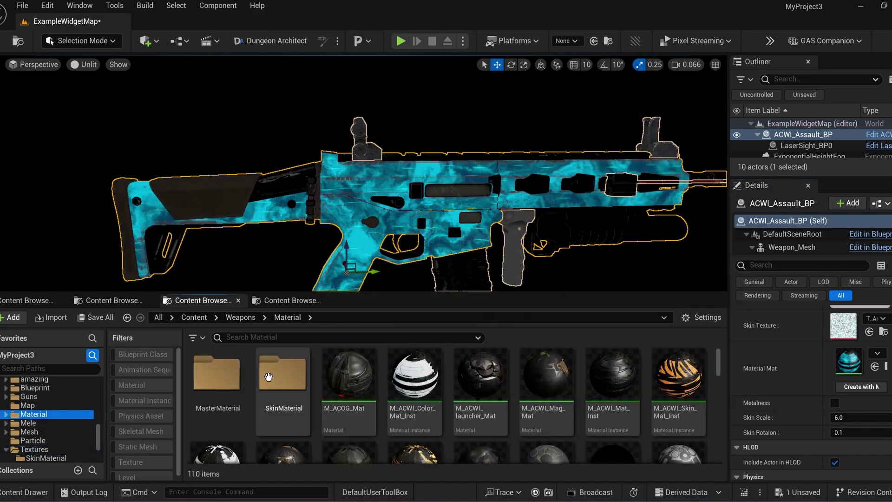
{"action": "left_click", "coordinate": [231, 374]}
{"action": "double_click", "coordinate": [282, 374]}
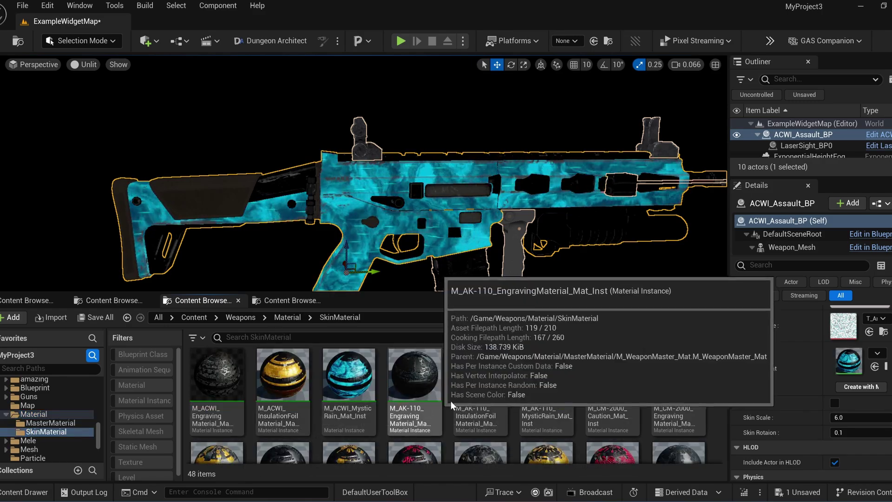
{"action": "scroll", "coordinate": [851, 403], "scroll_direction": "up", "scroll_amount": 8}
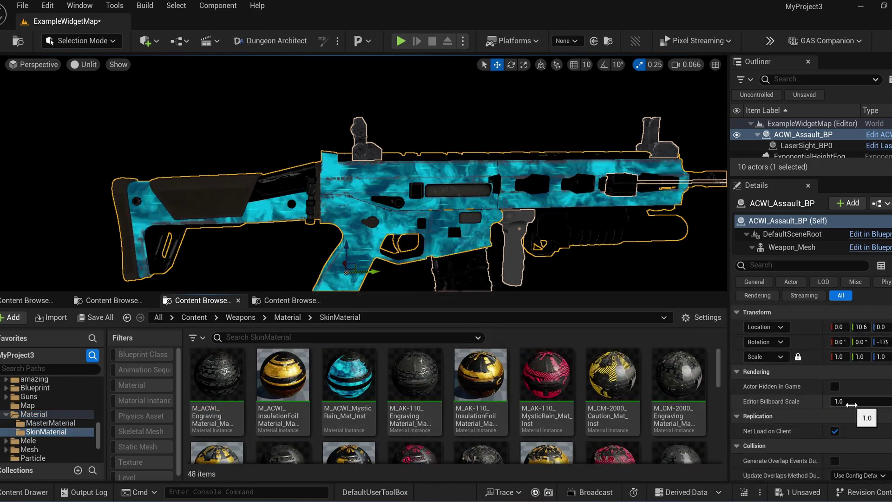
{"action": "left_click", "coordinate": [818, 247]}
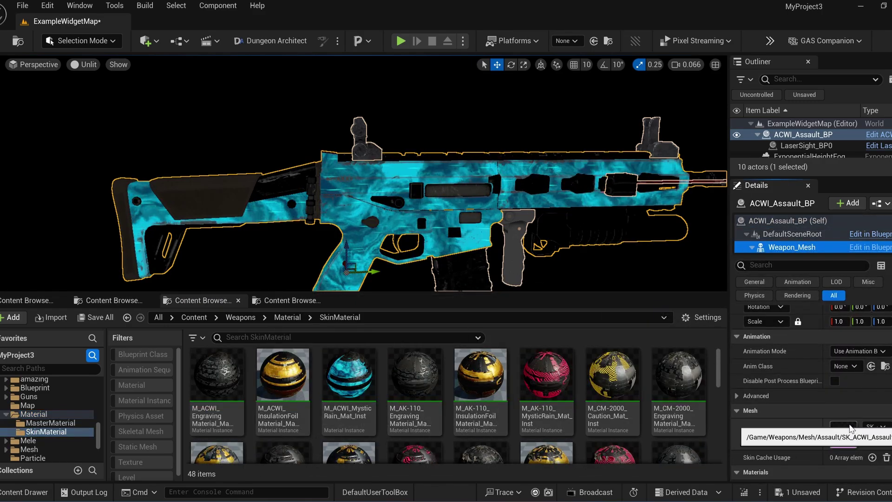
{"action": "left_click", "coordinate": [326, 337]}
{"action": "type", "text": "as"}
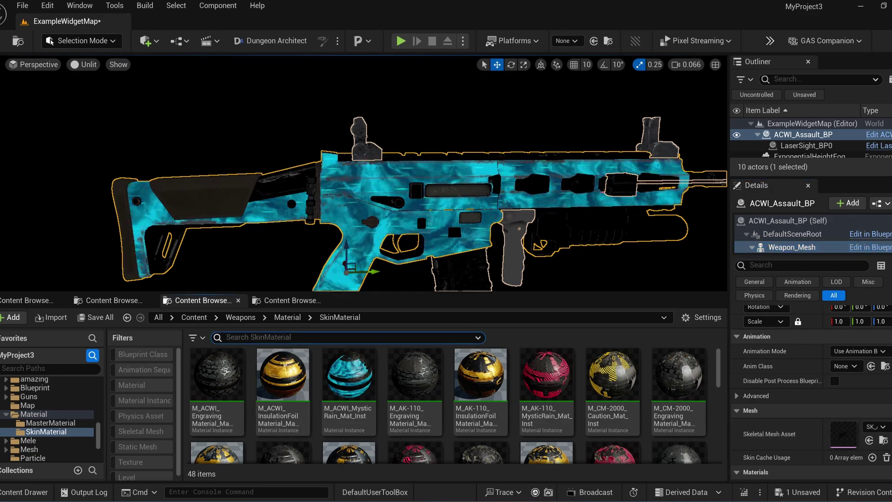
{"action": "key", "text": "BackSpace"}
{"action": "type", "text": "cw"}
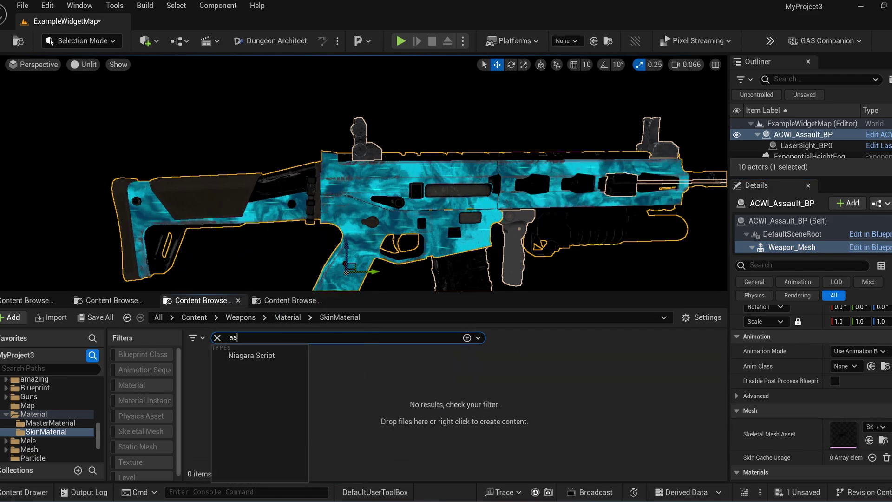
Try to apply the M_ACWI InsulationFoil material instance directly to the rifle and check Weapon_Mesh's material slots.
{"action": "left_click_drag", "start_coordinate": [333, 385], "coordinate": [454, 217]}
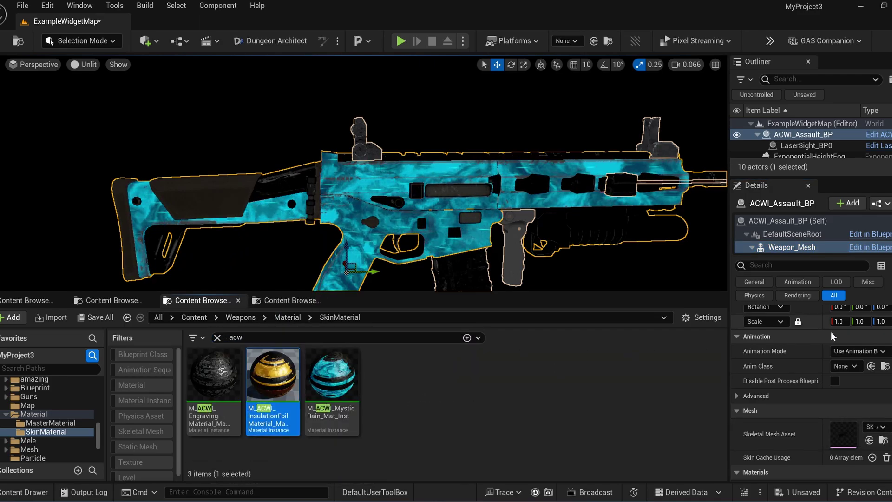
{"action": "scroll", "coordinate": [812, 409], "scroll_direction": "down", "scroll_amount": 4}
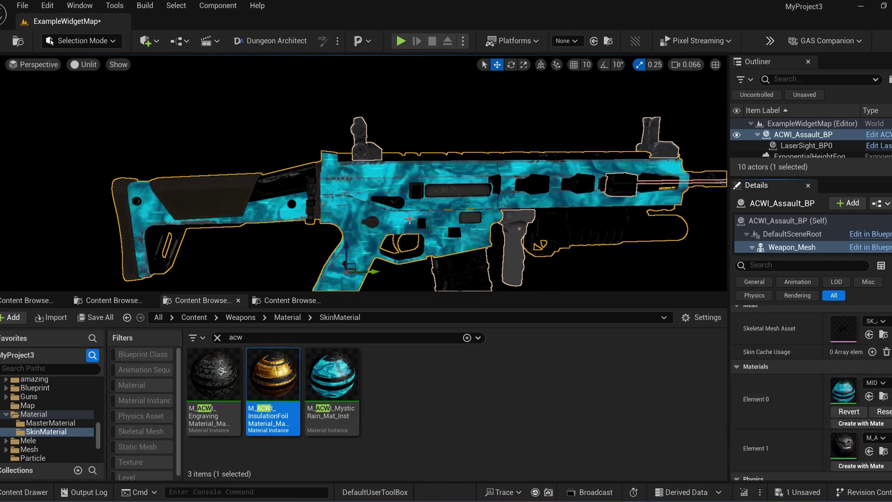
{"action": "scroll", "coordinate": [794, 384], "scroll_direction": "down", "scroll_amount": 2}
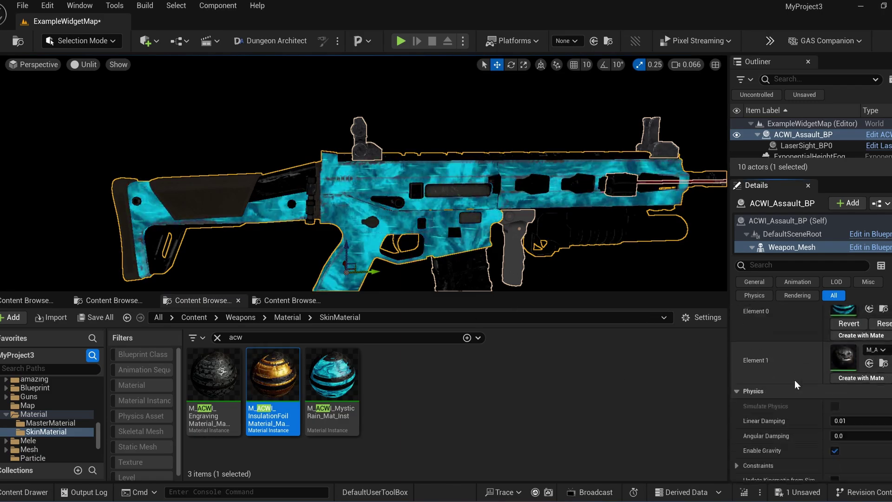
Assign the M_ACWI InsulationFoil material instance as ACWI_Assault_BP's Material Mat and inspect the rifle up close.
{"action": "scroll", "coordinate": [787, 383], "scroll_direction": "up", "scroll_amount": 6}
{"action": "left_click", "coordinate": [774, 220]}
{"action": "scroll", "coordinate": [830, 415], "scroll_direction": "down", "scroll_amount": 5}
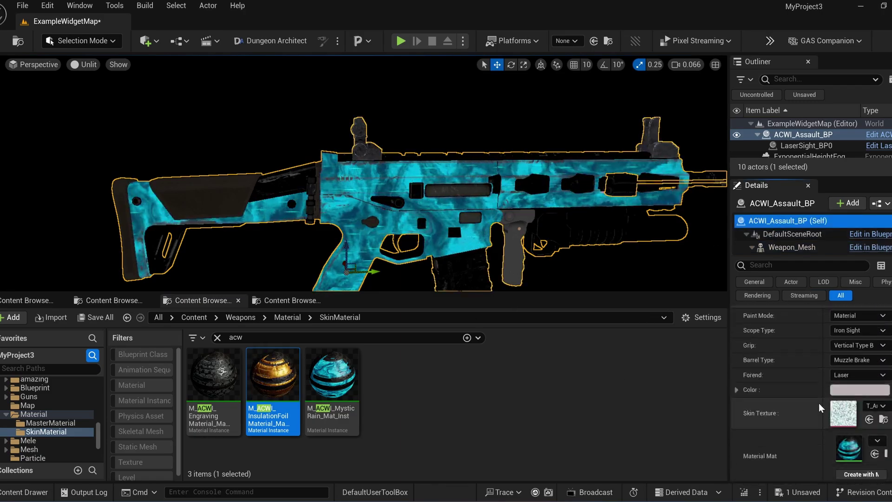
{"action": "left_click", "coordinate": [875, 454]}
{"action": "key", "text": "w"}
{"action": "right_click_drag", "start_coordinate": [364, 173], "coordinate": [398, 200]}
{"action": "scroll", "coordinate": [386, 188], "scroll_direction": "down", "scroll_amount": 1}
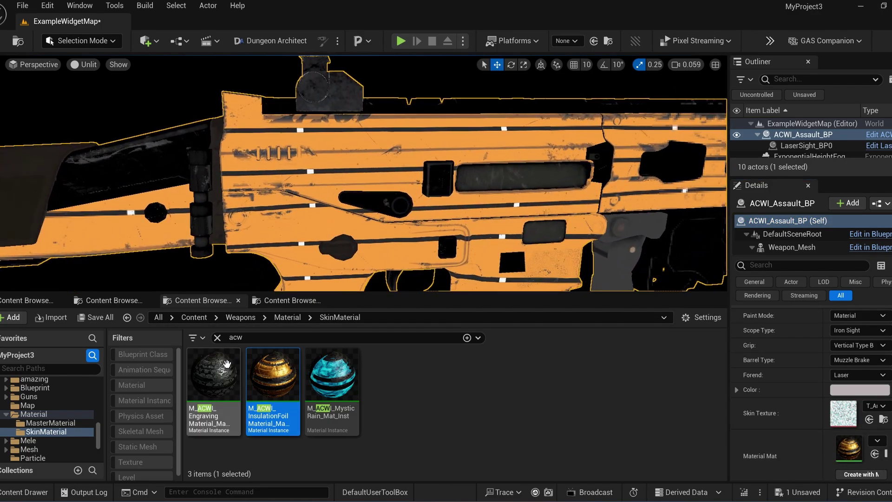
Replace the rifle's Material Mat with the M_ACWI Engraving material instance.
{"action": "left_click", "coordinate": [875, 455]}
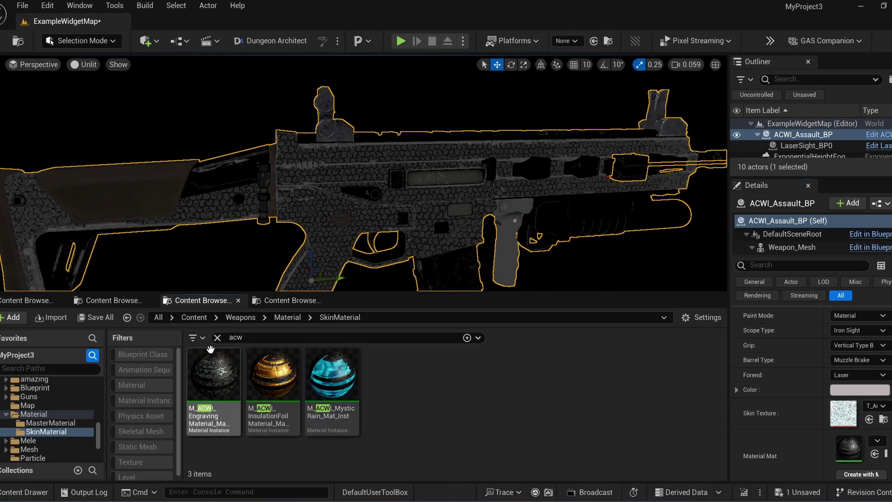
{"action": "scroll", "coordinate": [858, 324], "scroll_direction": "up", "scroll_amount": 8}
{"action": "scroll", "coordinate": [435, 195], "scroll_direction": "down", "scroll_amount": 3}
Show all skeletal meshes in the Weapons/Mesh folder and open SK_ACWI_Assault_Mag in the UV Editor.
{"action": "left_click", "coordinate": [6, 413]}
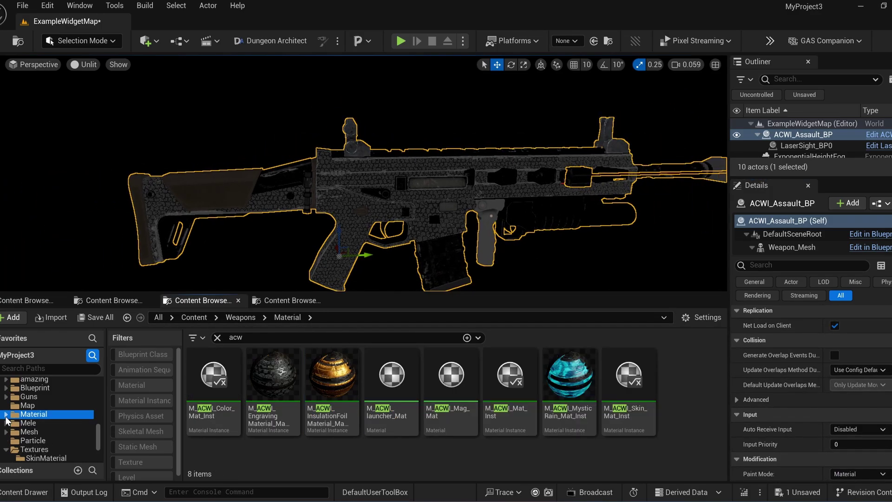
{"action": "scroll", "coordinate": [39, 422], "scroll_direction": "up", "scroll_amount": 1}
{"action": "left_click", "coordinate": [34, 433]}
{"action": "left_click", "coordinate": [135, 431]}
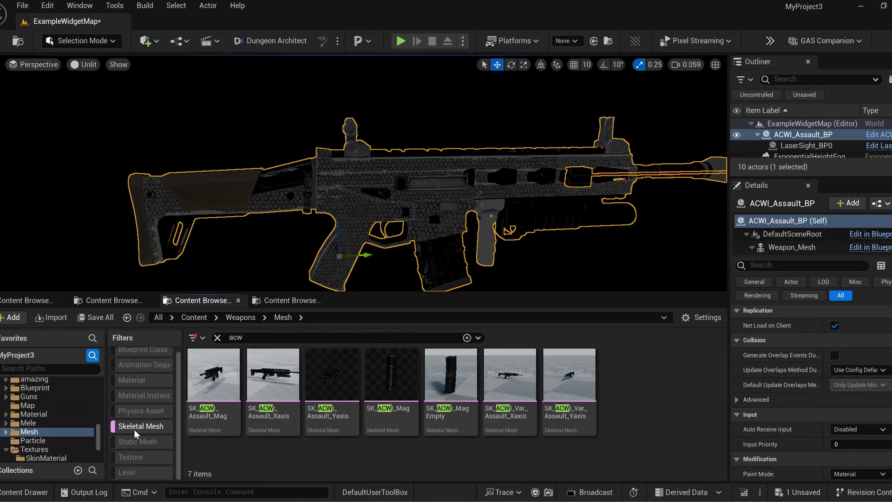
{"action": "left_click", "coordinate": [217, 337]}
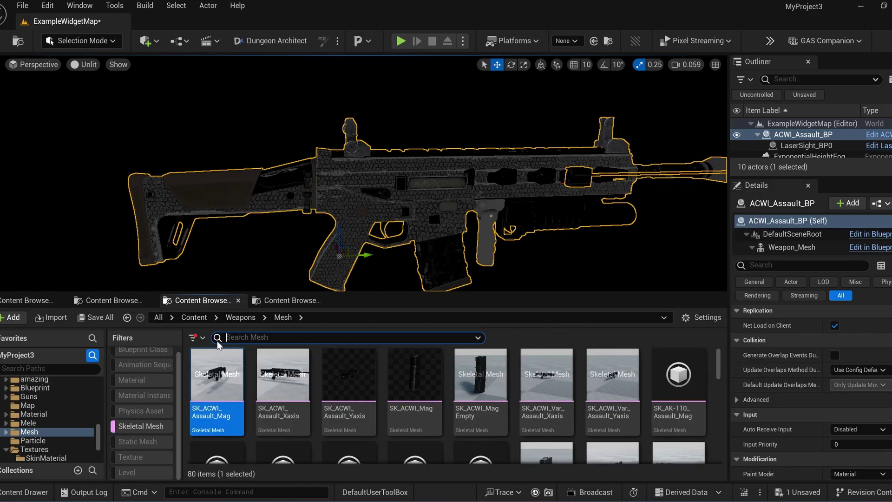
{"action": "right_click", "coordinate": [216, 381]}
{"action": "left_click", "coordinate": [261, 136]}
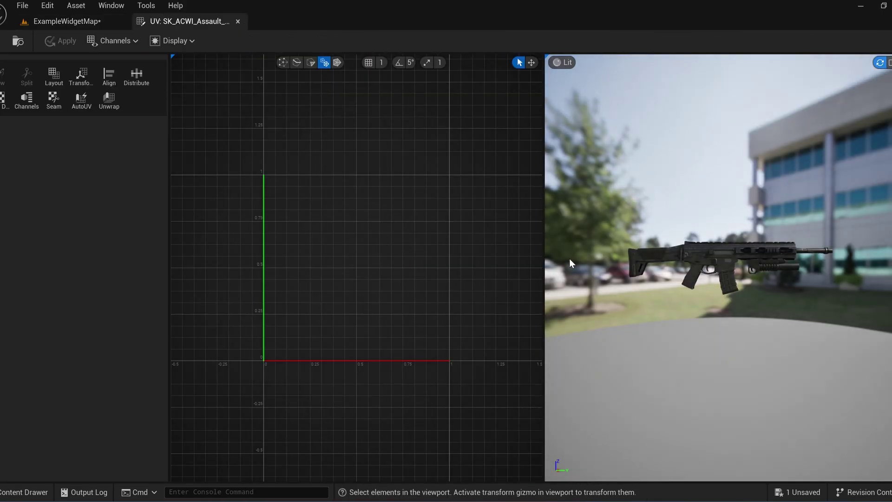
Examine the SK_ACWI_Assault_Mag UV layout beside its rifle preview and close its UV Editor.
{"action": "left_click", "coordinate": [70, 21]}
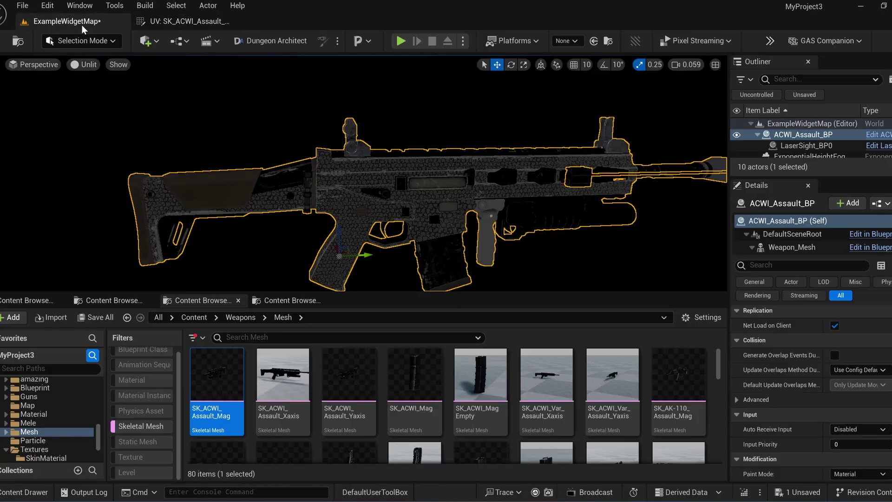
{"action": "left_click", "coordinate": [181, 21]}
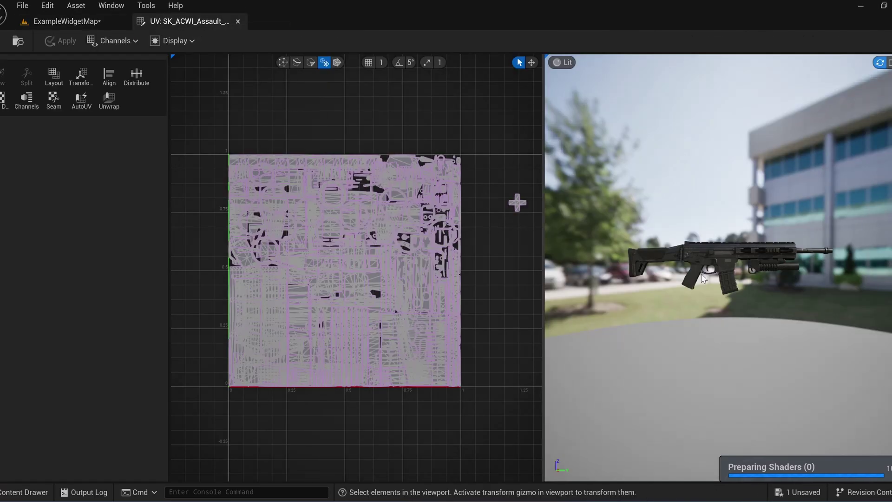
{"action": "left_click", "coordinate": [238, 21]}
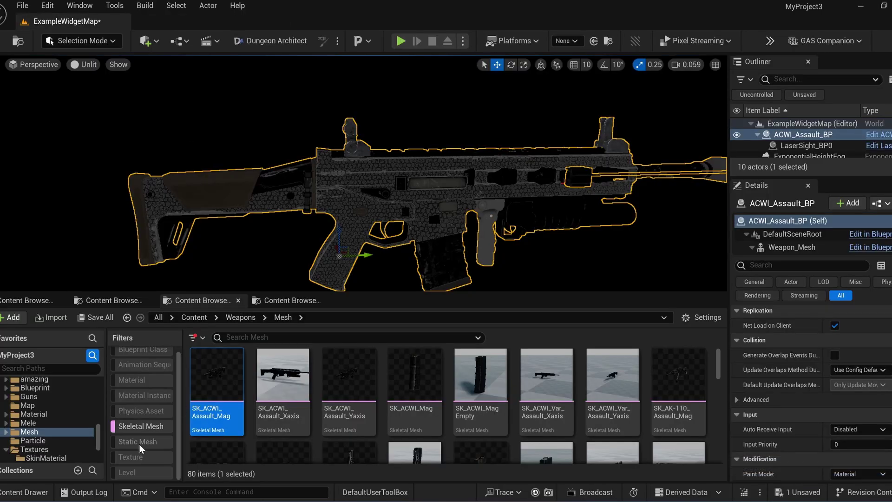
Open SK_DE-42_Pistol_Xaxis in the UV Editor, inspect the UV island of its slide up close, and close the editor.
{"action": "scroll", "coordinate": [504, 403], "scroll_direction": "down", "scroll_amount": 3}
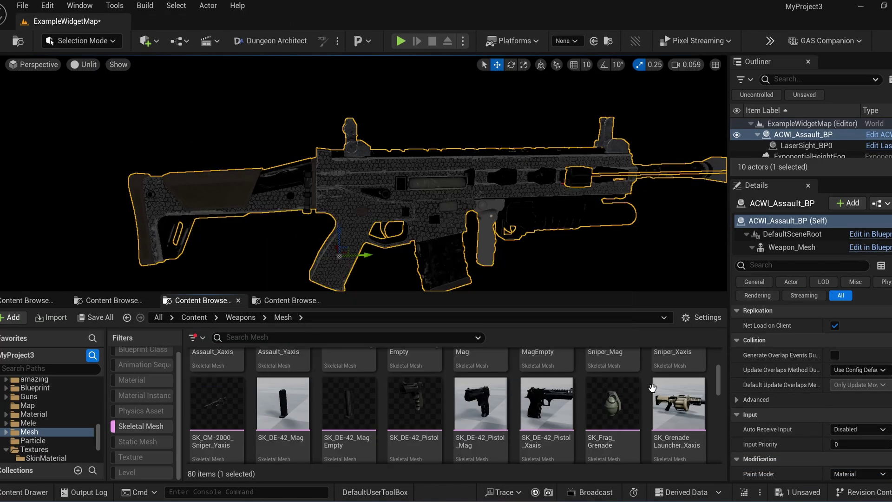
{"action": "right_click", "coordinate": [542, 385]}
{"action": "left_click", "coordinate": [588, 40]}
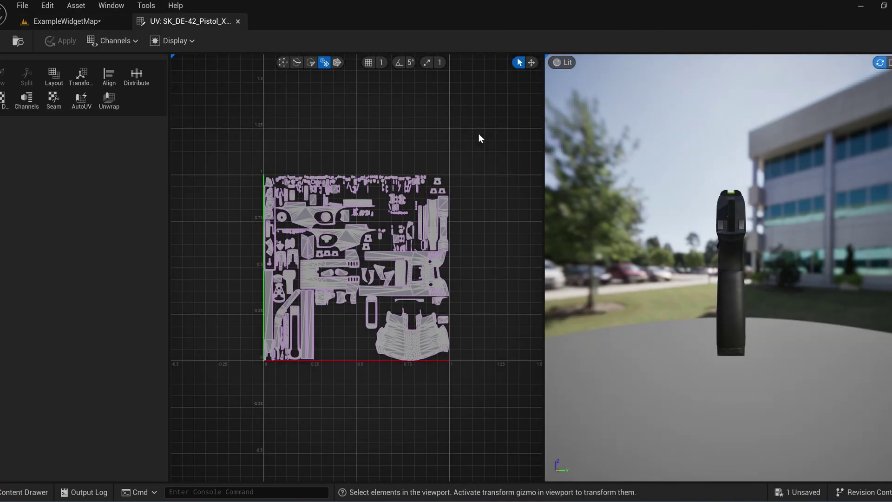
{"action": "left_click_drag", "start_coordinate": [648, 281], "coordinate": [660, 251]}
{"action": "left_click", "coordinate": [722, 232]}
{"action": "left_click_drag", "start_coordinate": [723, 232], "coordinate": [696, 244]}
{"action": "scroll", "coordinate": [431, 271], "scroll_direction": "up", "scroll_amount": 3}
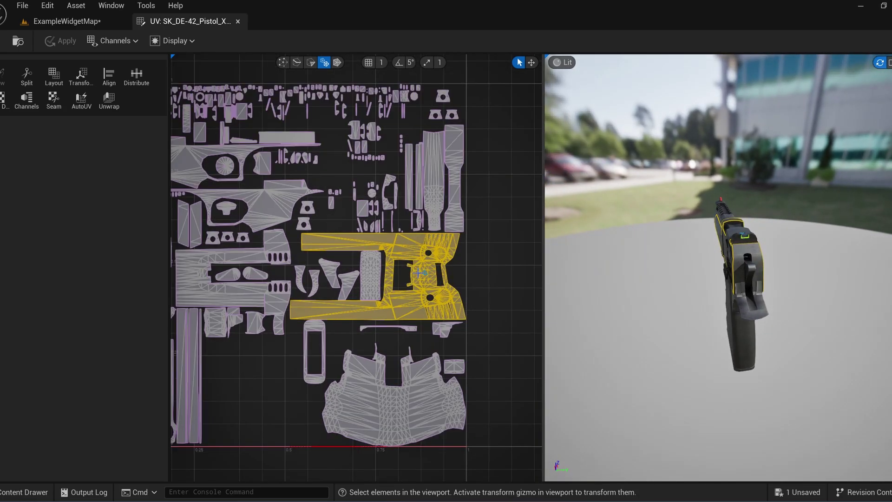
{"action": "middle_click", "coordinate": [168, 28]}
Find the SK_M4_Assault_Xaxis skeletal mesh in the Weapons/Mesh folder and open it in the UV Editor.
{"action": "scroll", "coordinate": [544, 427], "scroll_direction": "down", "scroll_amount": 4}
{"action": "left_click", "coordinate": [462, 429]}
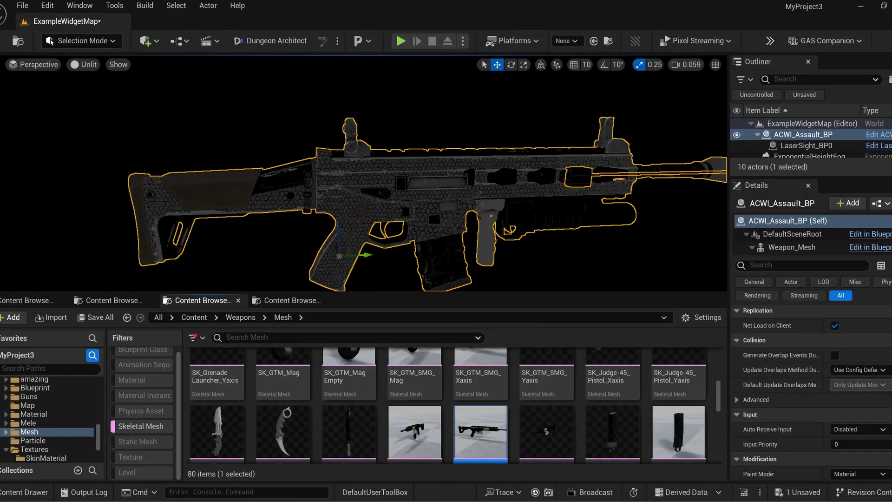
{"action": "double_click", "coordinate": [467, 430]}
{"action": "middle_click", "coordinate": [191, 23]}
{"action": "right_click", "coordinate": [468, 427]}
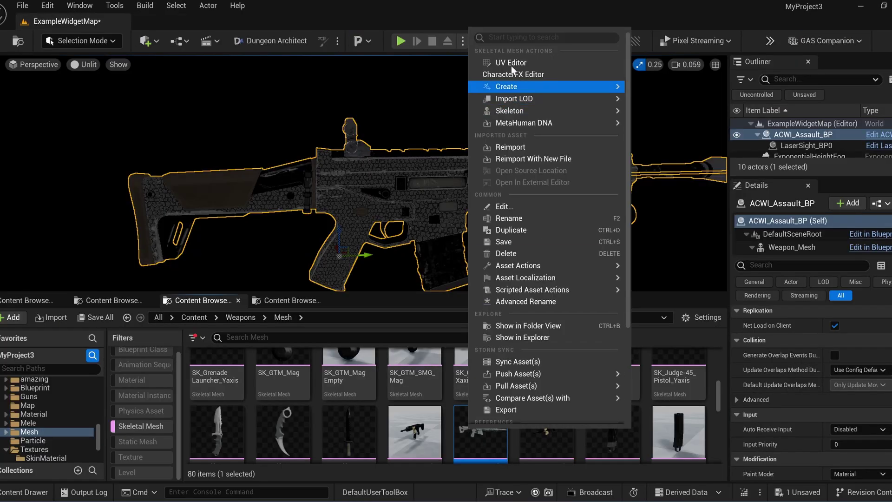
{"action": "left_click", "coordinate": [511, 63]}
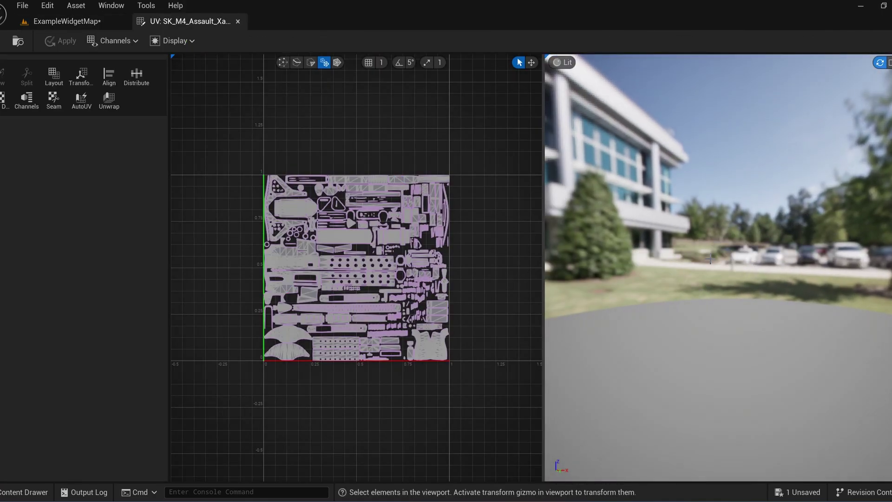
Select the M4 rifle's receiver UV island and inspect the mesh from both sides alongside its UV layout.
{"action": "scroll", "coordinate": [695, 262], "scroll_direction": "up", "scroll_amount": 5}
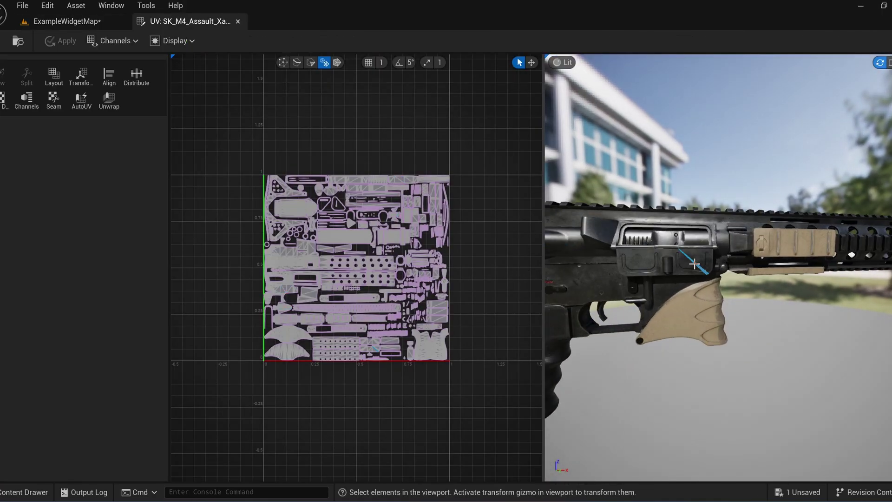
{"action": "middle_click_drag", "start_coordinate": [694, 264], "coordinate": [813, 274]}
{"action": "left_click", "coordinate": [695, 274]}
{"action": "left_click_drag", "start_coordinate": [695, 274], "coordinate": [864, 274], "text": "alt"}
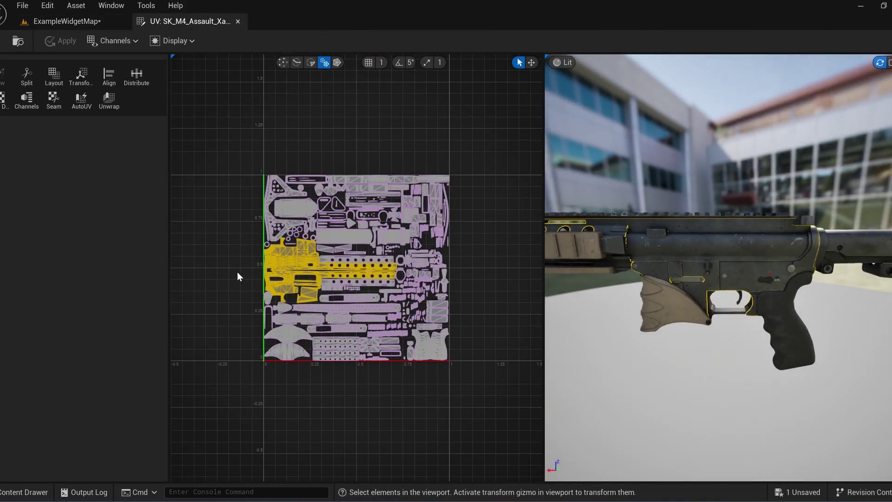
{"action": "right_click_drag", "start_coordinate": [239, 274], "coordinate": [288, 275]}
{"action": "scroll", "coordinate": [288, 274], "scroll_direction": "down", "scroll_amount": 2}
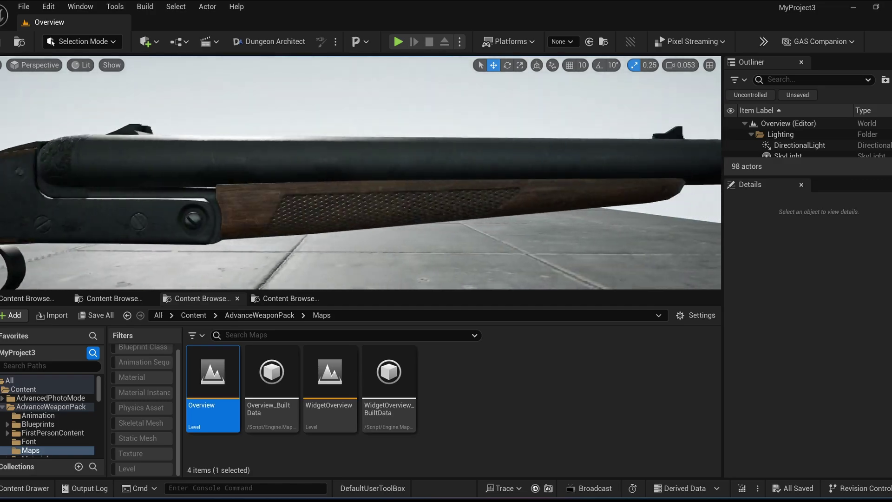
Inspect the weapons in the Overview level using the Lighting Only and Wireframe view modes, returning to Lit.
{"action": "key", "text": "alt+6"}
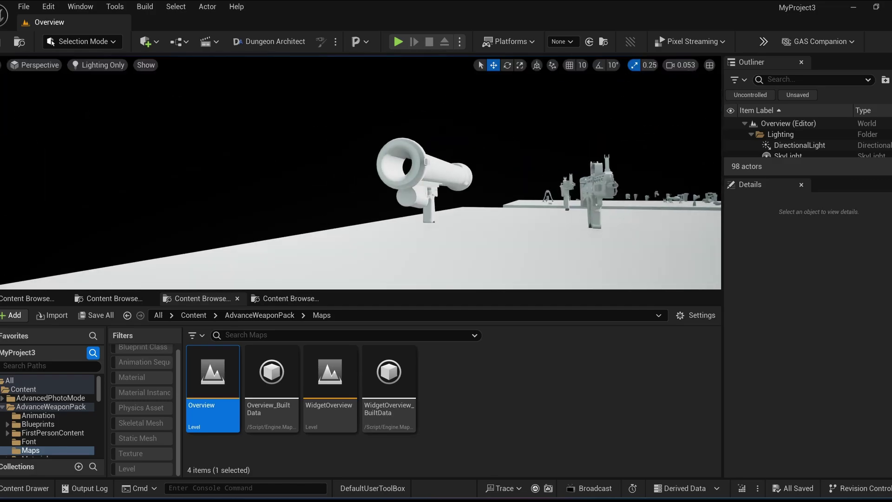
{"action": "key", "text": "alt+5"}
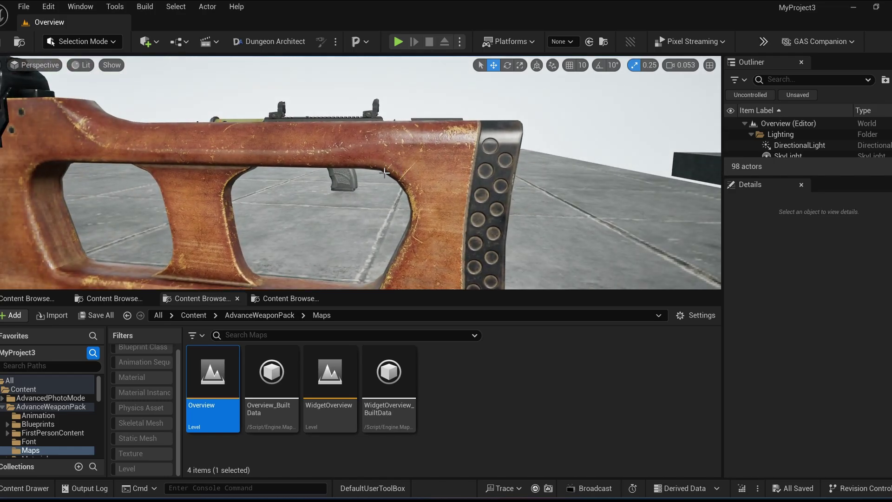
{"action": "key", "text": "alt+2"}
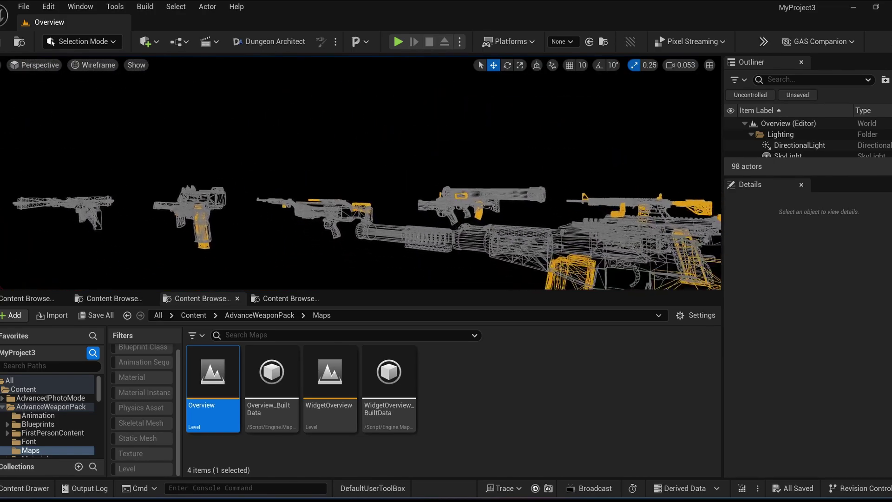
{"action": "key", "text": "alt+4"}
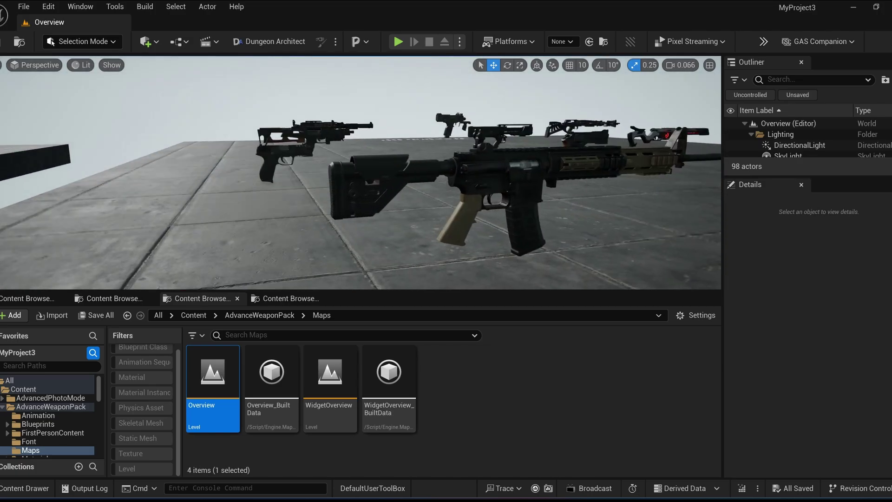
Give C7_Asault_Bp the VerticalB grip, the Flash Hider barrel and the Knife forend attachment.
{"action": "left_click", "coordinate": [397, 165]}
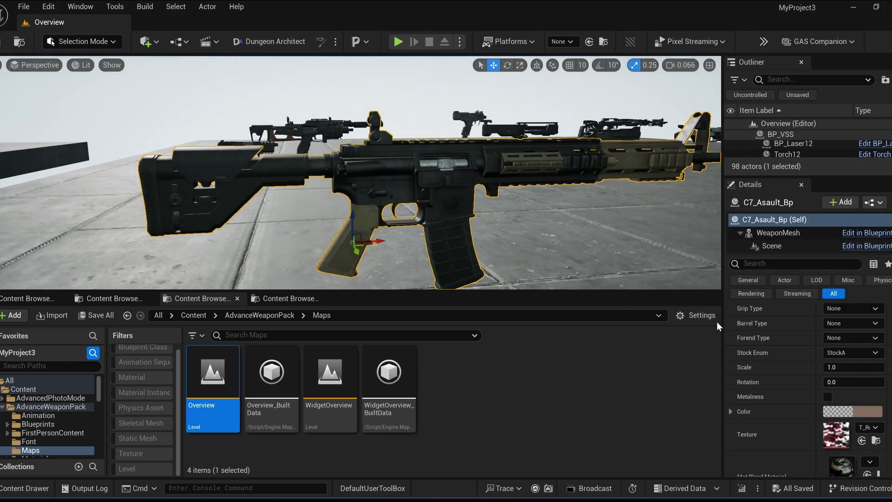
{"action": "scroll", "coordinate": [834, 382], "scroll_direction": "up", "scroll_amount": 3}
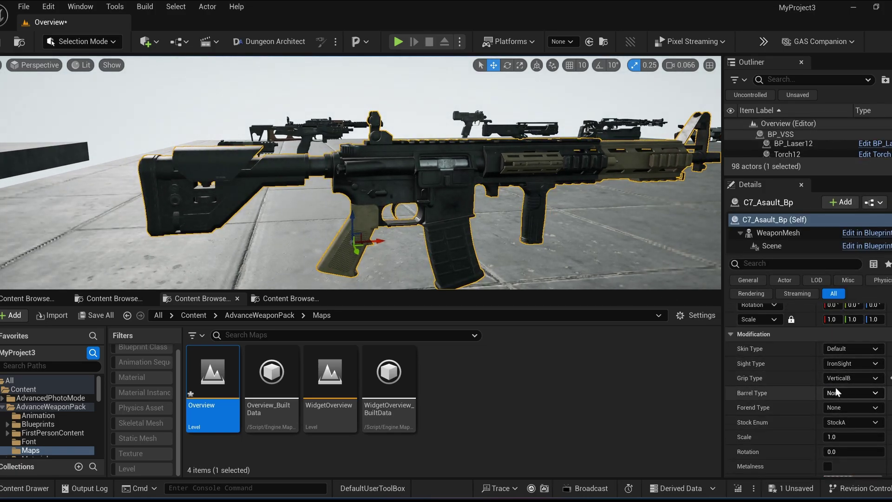
{"action": "right_click_drag", "start_coordinate": [511, 209], "coordinate": [534, 209]}
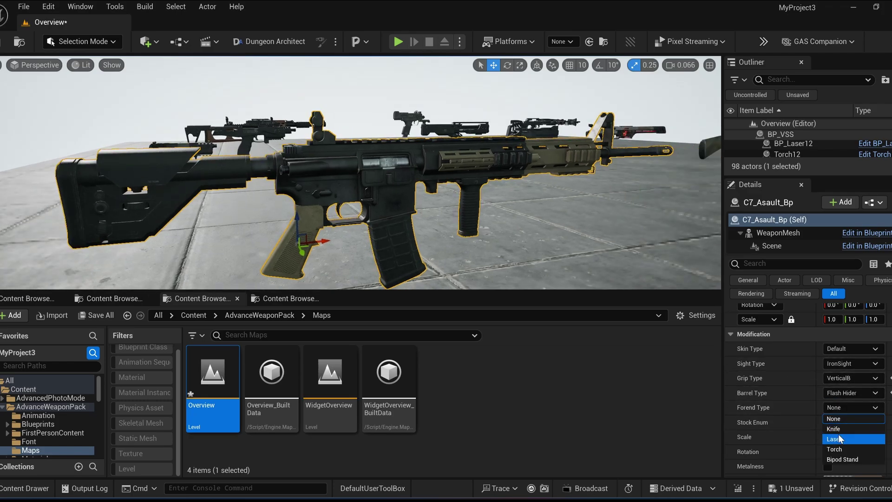
{"action": "right_click_drag", "start_coordinate": [619, 174], "coordinate": [649, 186]}
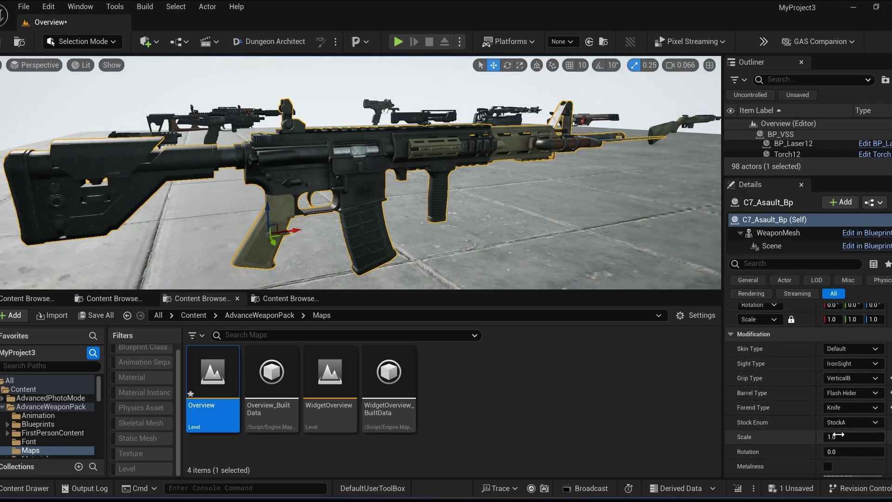
Set C7_Asault_Bp's Skin Type to Color and choose purple, sRGB hex 5A4385FF, as its colour.
{"action": "scroll", "coordinate": [837, 446], "scroll_direction": "up", "scroll_amount": 1}
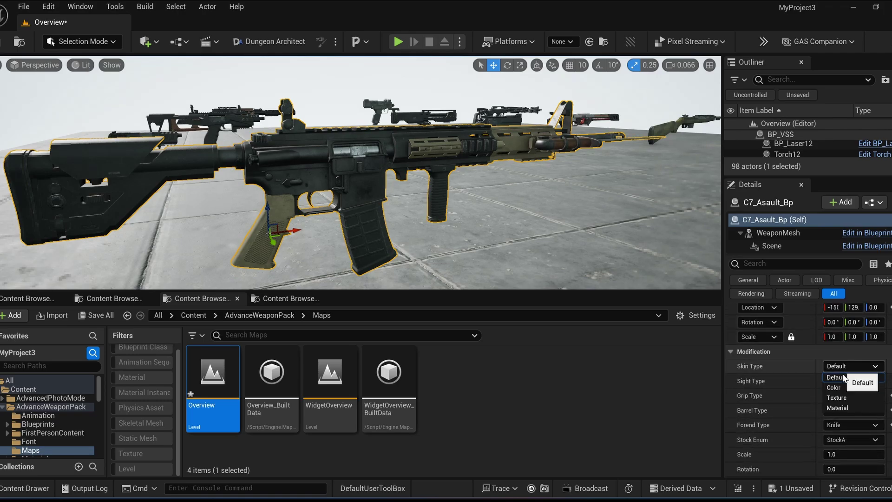
{"action": "left_click", "coordinate": [833, 387]}
{"action": "left_click", "coordinate": [855, 446]}
{"action": "left_click", "coordinate": [676, 261]}
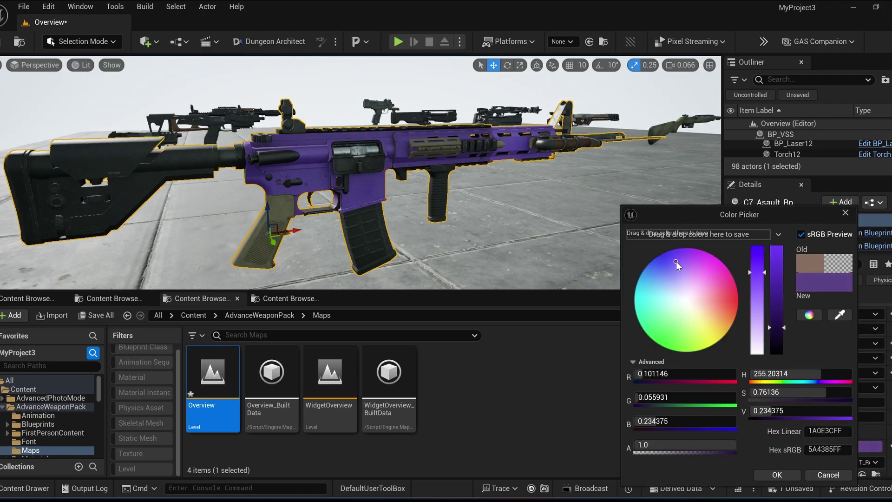
{"action": "left_click", "coordinate": [784, 475]}
Change C7_Asault_Bp's Skin Type to Texture and inspect the whole rifle with its camouflage skin.
{"action": "scroll", "coordinate": [821, 420], "scroll_direction": "down", "scroll_amount": 4}
{"action": "scroll", "coordinate": [844, 334], "scroll_direction": "up", "scroll_amount": 4}
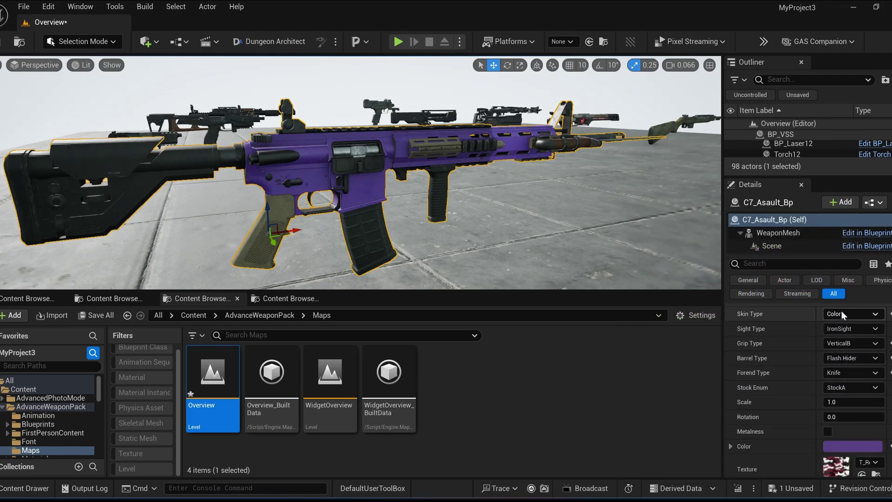
{"action": "left_click", "coordinate": [841, 313]}
{"action": "left_click", "coordinate": [836, 346]}
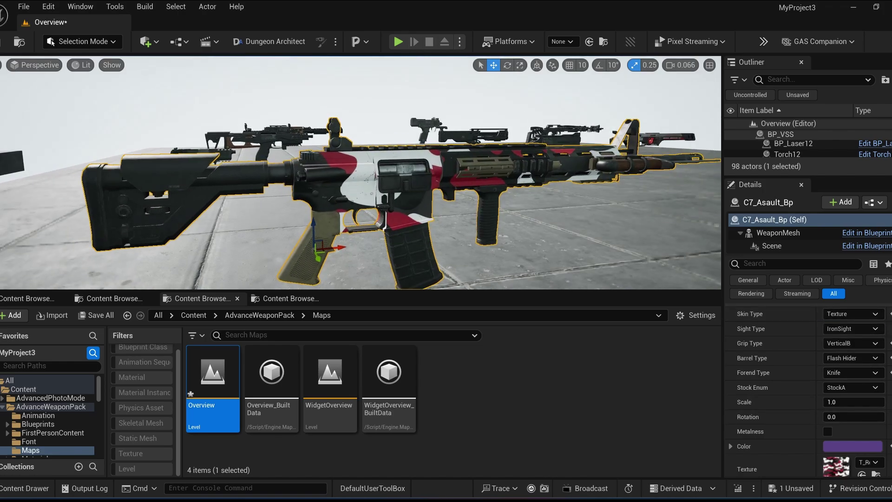
{"action": "scroll", "coordinate": [799, 420], "scroll_direction": "down", "scroll_amount": 10}
{"action": "scroll", "coordinate": [799, 426], "scroll_direction": "up", "scroll_amount": 10}
{"action": "mouse_move", "coordinate": [622, 260]}
{"action": "right_mouse_down"}
{"action": "mouse_move", "coordinate": [678, 253]}
{"action": "mouse_move", "coordinate": [637, 260]}
{"action": "right_mouse_up"}
{"action": "key", "text": "s"}
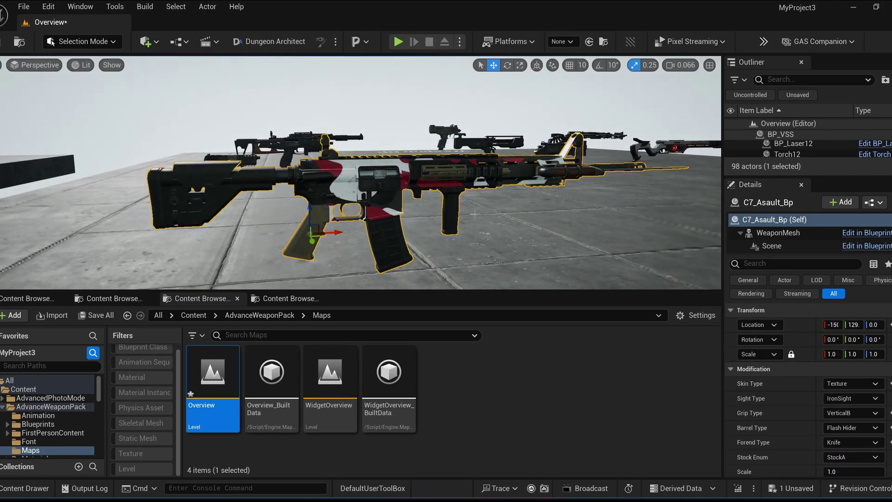
Show all static meshes in the AdvanceWeaponPack/Mesh folder.
{"action": "scroll", "coordinate": [58, 433], "scroll_direction": "down", "scroll_amount": 3}
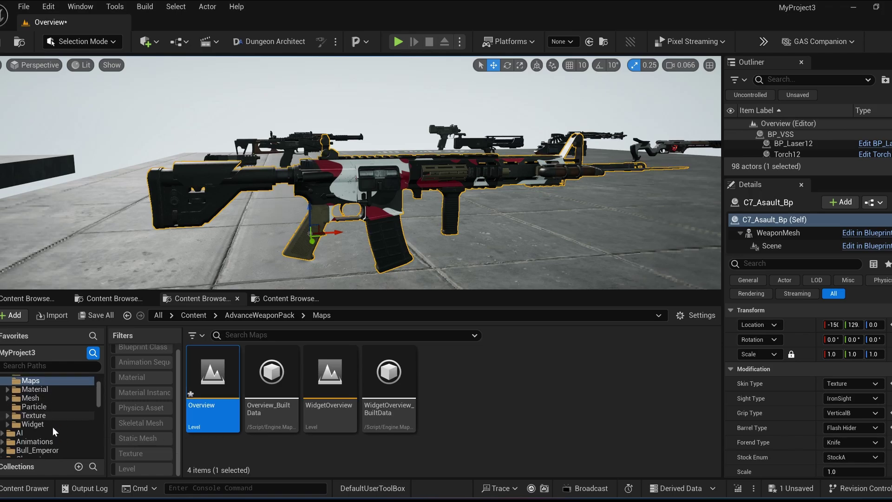
{"action": "left_click", "coordinate": [42, 399]}
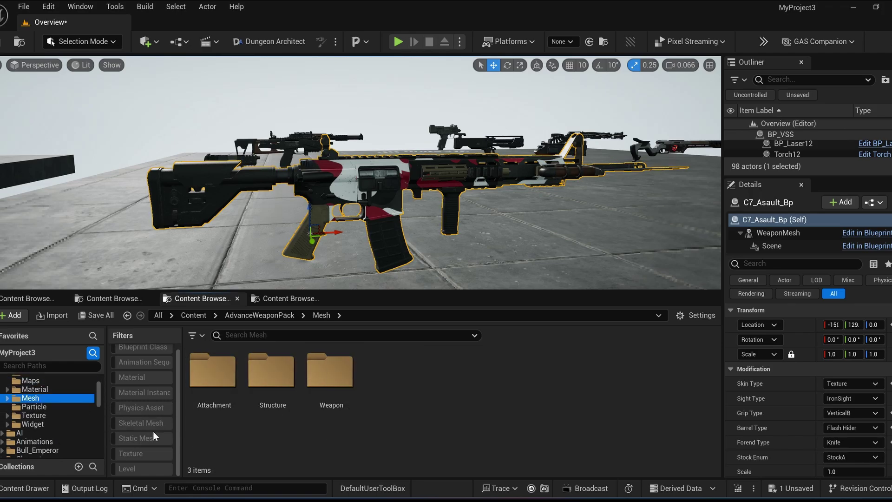
{"action": "left_click", "coordinate": [136, 438]}
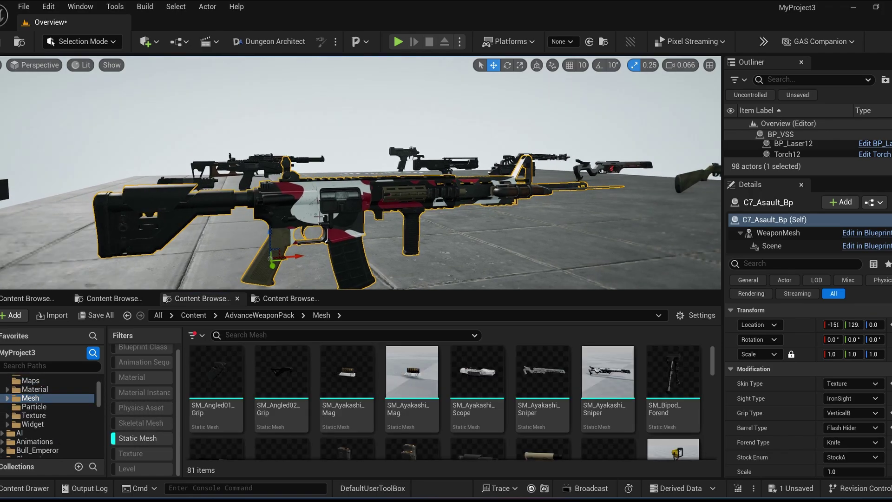
Fly around the displayed weapons and examine their geometry, alternating between the Wireframe and Lit view modes.
{"action": "key", "text": "s"}
{"action": "right_click_drag", "start_coordinate": [361, 173], "coordinate": [391, 173]}
{"action": "key", "text": "w"}
{"action": "key", "text": "w"}
{"action": "key", "text": "w"}
{"action": "key", "text": "d"}
{"action": "key", "text": "w"}
{"action": "right_click_drag", "start_coordinate": [469, 189], "coordinate": [325, 207]}
{"action": "key", "text": "alt+2"}
{"action": "key", "text": "alt+4"}
{"action": "key", "text": "w"}
{"action": "key", "text": "alt+2"}
{"action": "key", "text": "alt+4"}
{"action": "key", "text": "s"}
{"action": "key", "text": "w"}
{"action": "key", "text": "alt+2"}
{"action": "key", "text": "alt+4"}
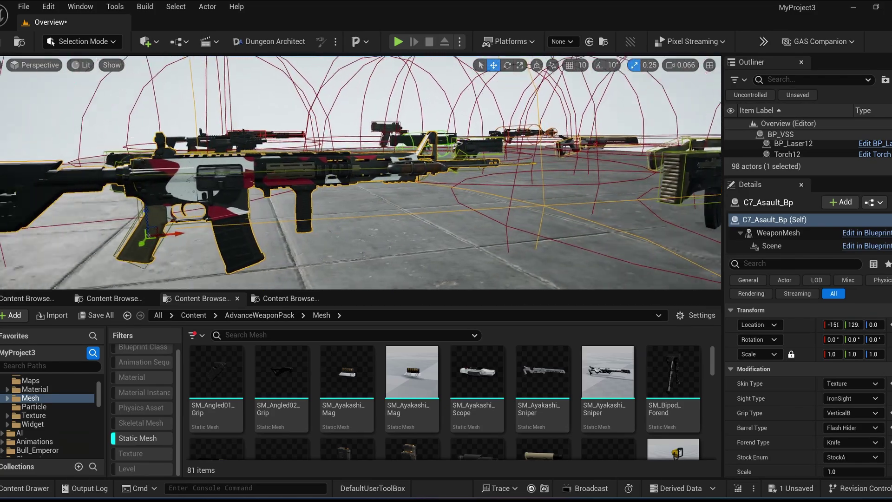
{"action": "right_click_drag", "start_coordinate": [399, 152], "coordinate": [411, 173]}
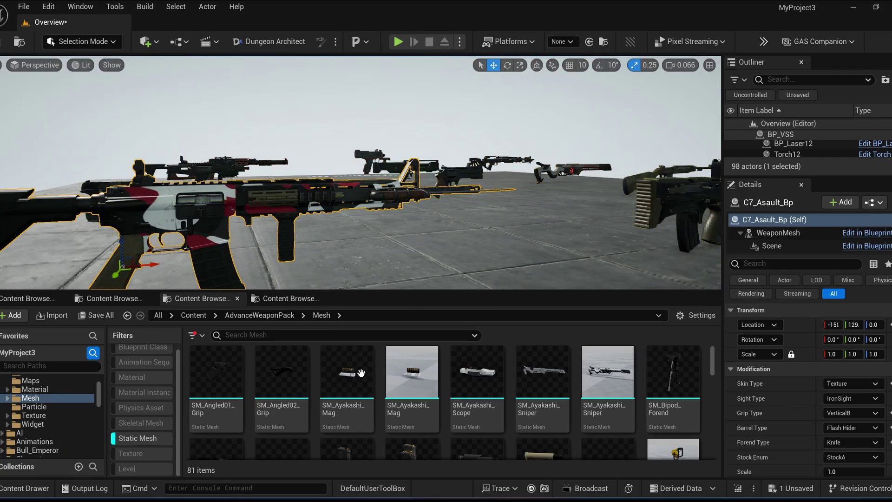
Browse the static meshes and switch the AdvanceWeaponPack/Mesh folder's filter to Skeletal Mesh.
{"action": "scroll", "coordinate": [361, 373], "scroll_direction": "down", "scroll_amount": 5}
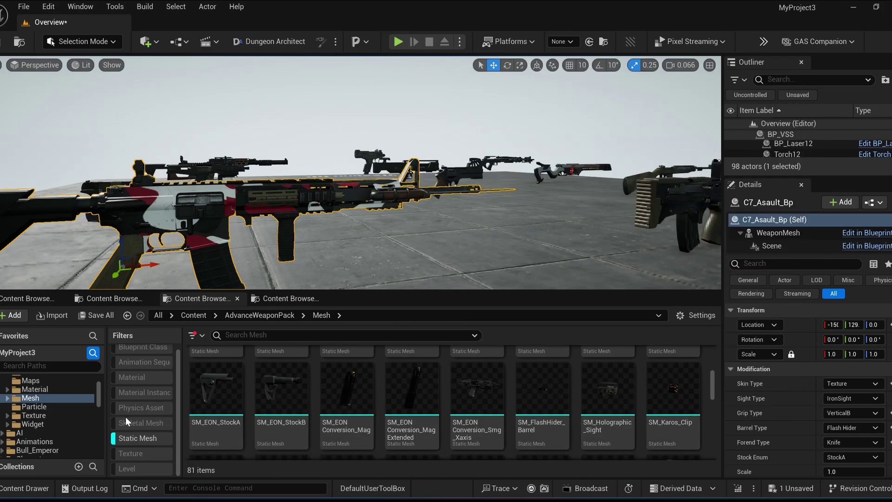
{"action": "left_click", "coordinate": [140, 434]}
{"action": "left_click", "coordinate": [141, 422]}
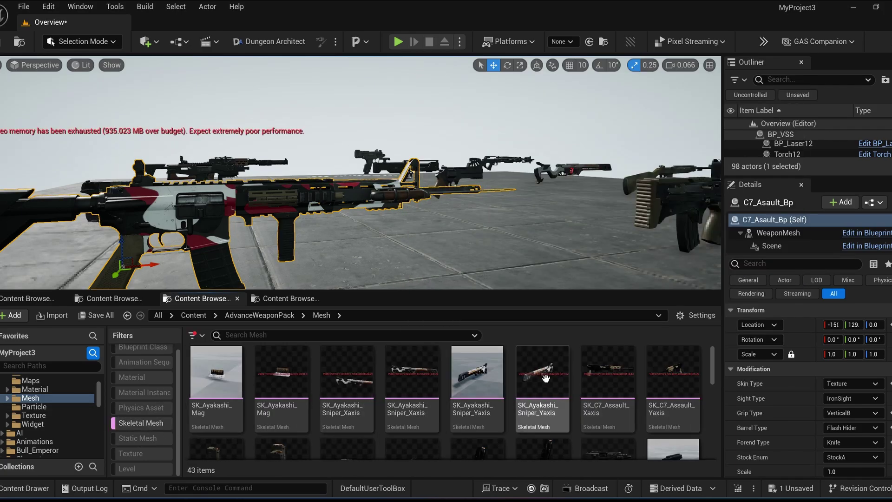
Open SK_Ayakashi_Sniper_Yaxis, inspect its bones and model, close it and browse the remaining skeletal meshes.
{"action": "double_click", "coordinate": [520, 388]}
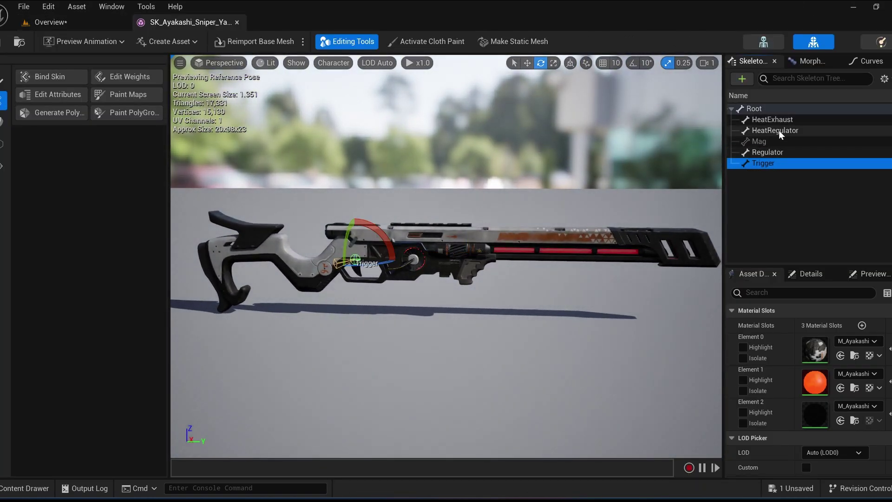
{"action": "left_click_drag", "start_coordinate": [496, 217], "coordinate": [371, 205], "text": "alt"}
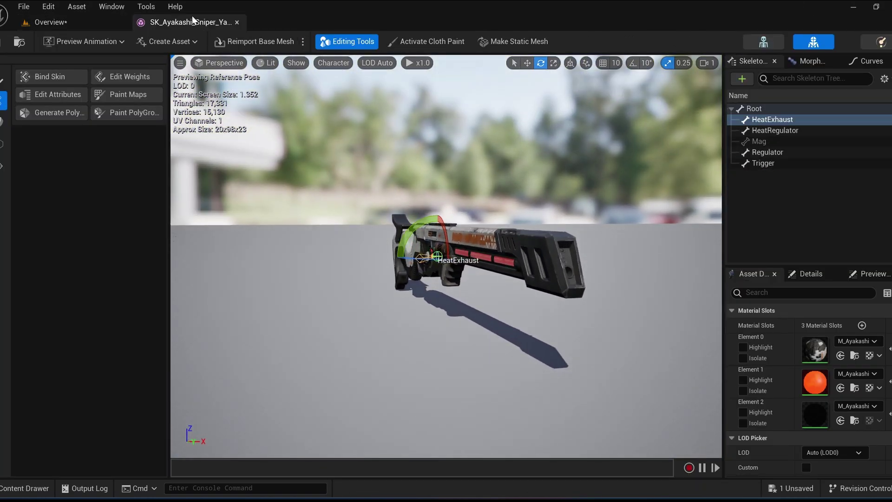
{"action": "middle_click", "coordinate": [194, 20]}
{"action": "scroll", "coordinate": [439, 378], "scroll_direction": "down", "scroll_amount": 2}
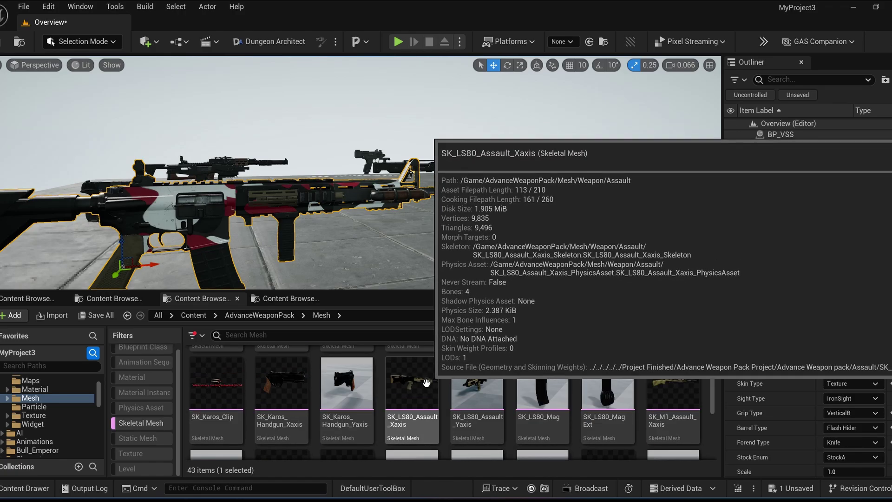
Open SK_LS80_Assault_Xaxis, inspect its Barrel socket in the skeleton and close the mesh.
{"action": "double_click", "coordinate": [432, 377]}
{"action": "left_click", "coordinate": [762, 218]}
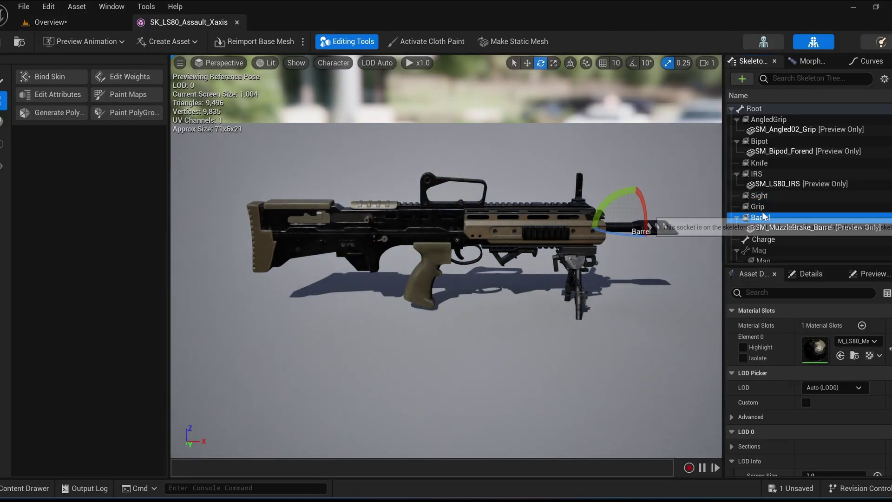
{"action": "left_click", "coordinate": [237, 22]}
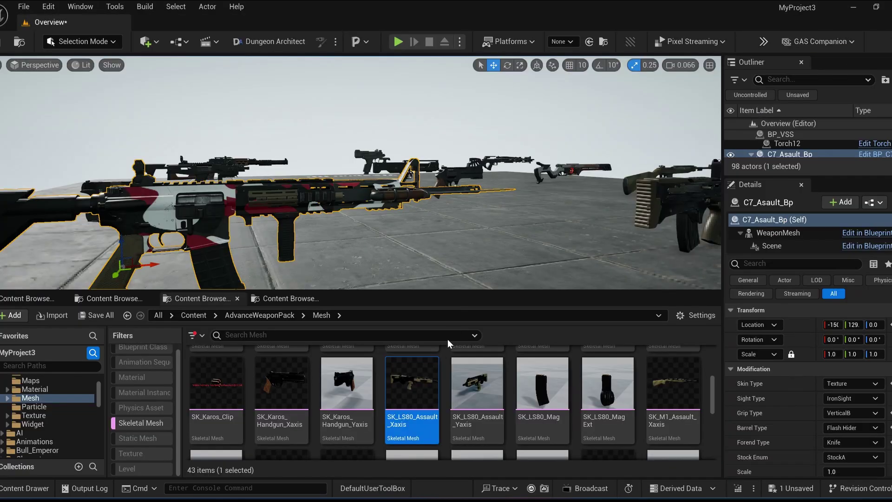
Open the WidgetOverview level from the AdvanceWeaponPack/Maps folder and start playing it.
{"action": "left_click", "coordinate": [125, 422]}
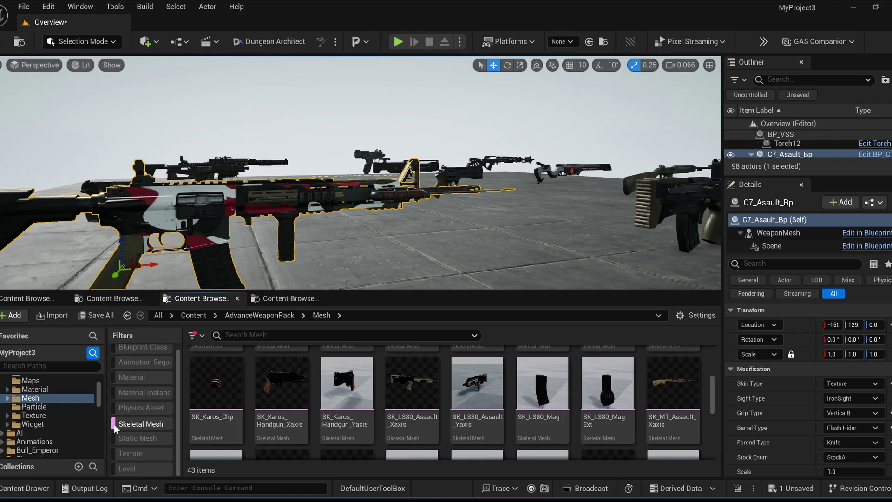
{"action": "left_click", "coordinate": [41, 424]}
{"action": "scroll", "coordinate": [37, 427], "scroll_direction": "up", "scroll_amount": 2}
{"action": "left_click", "coordinate": [33, 432]}
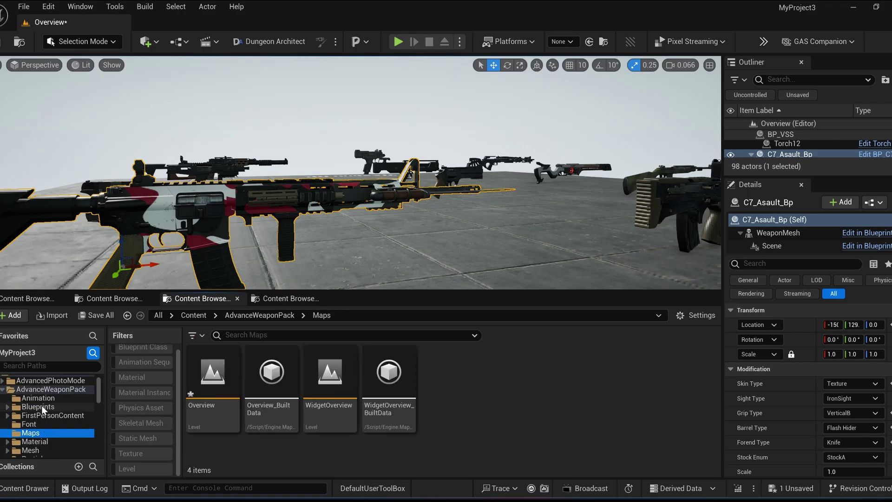
{"action": "left_click", "coordinate": [337, 385]}
{"action": "double_click", "coordinate": [337, 386]}
{"action": "left_click", "coordinate": [545, 375]}
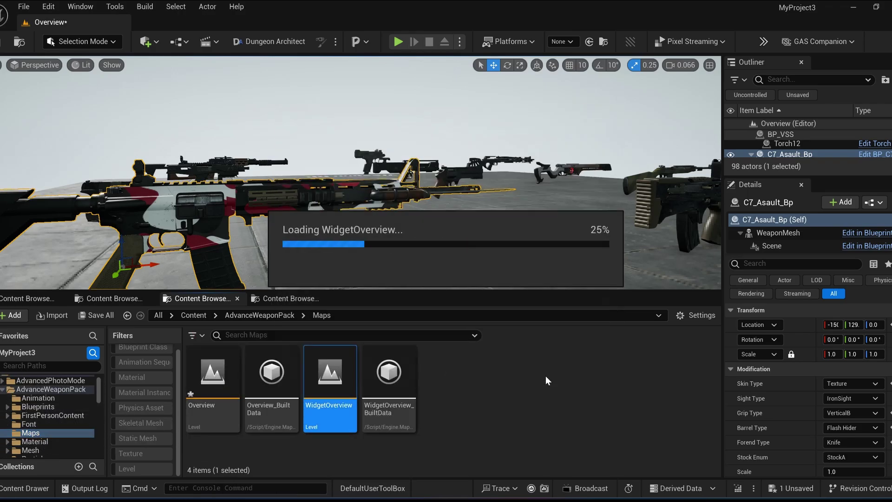
{"action": "key", "text": "alt+p"}
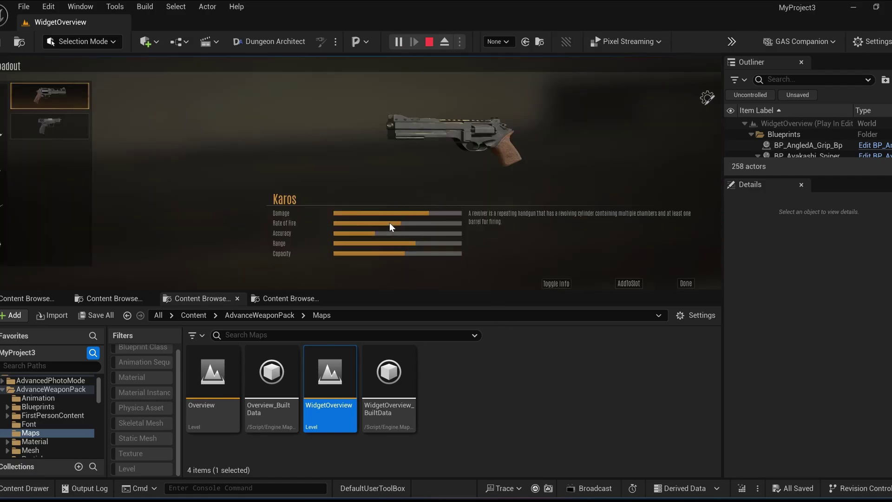
Assign the Karos revolver to the first loadout slot and the C7 assault rifle to the second, and finish the loadout.
{"action": "left_click", "coordinate": [627, 284]}
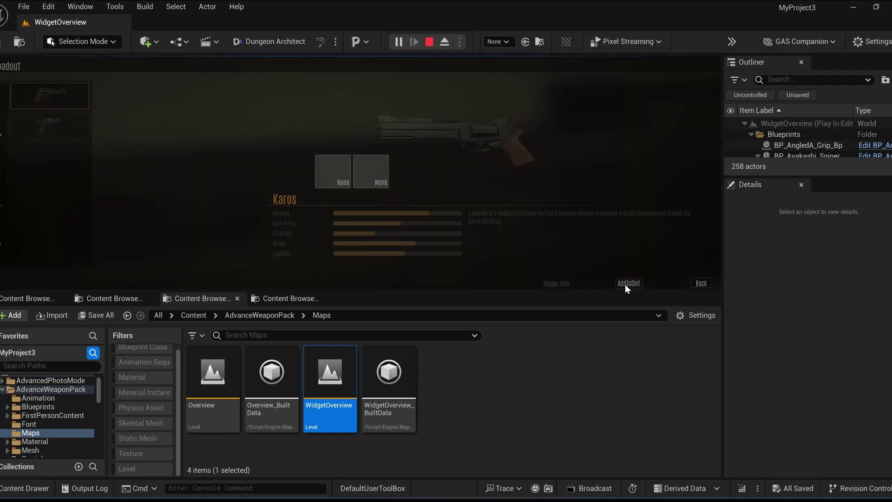
{"action": "left_click", "coordinate": [330, 173]}
{"action": "left_click", "coordinate": [1, 145]}
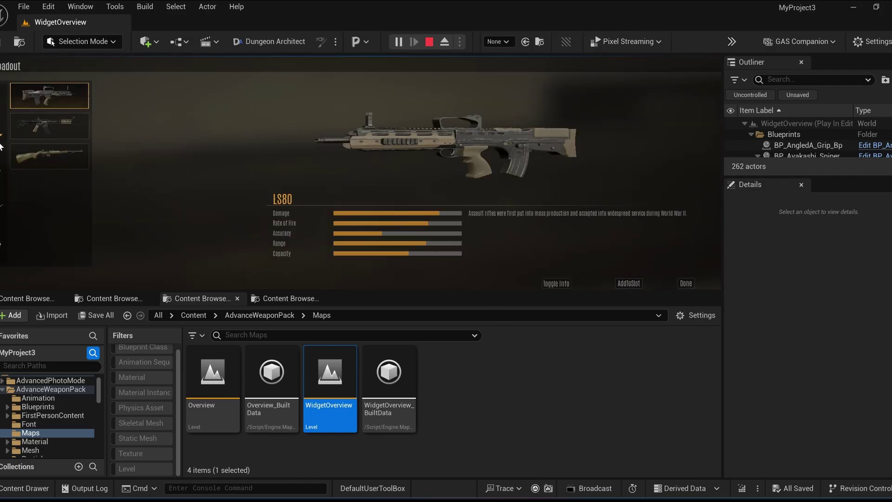
{"action": "left_click", "coordinate": [37, 132]}
{"action": "left_click", "coordinate": [631, 282]}
{"action": "left_click", "coordinate": [381, 183]}
{"action": "left_click", "coordinate": [685, 283]}
Walk to the workbench, pick up the grip attachment and swap from the revolver to the C7 rifle.
{"action": "key", "text": "w"}
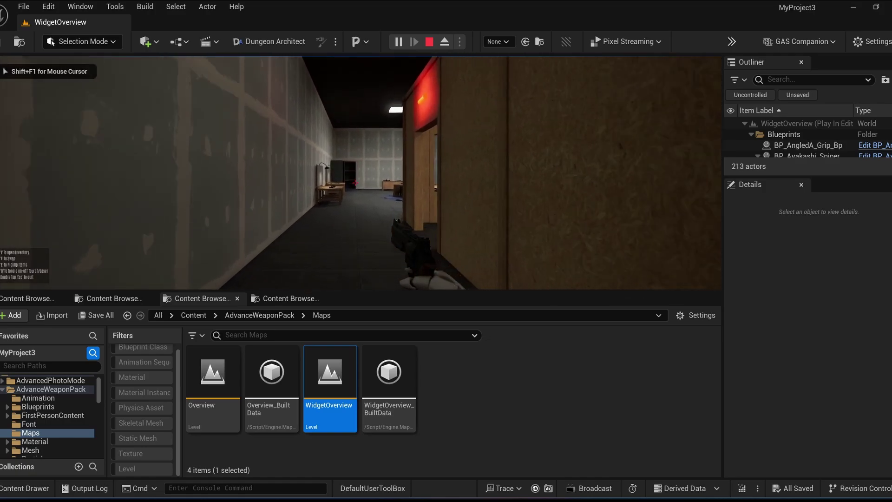
{"action": "key", "text": "w"}
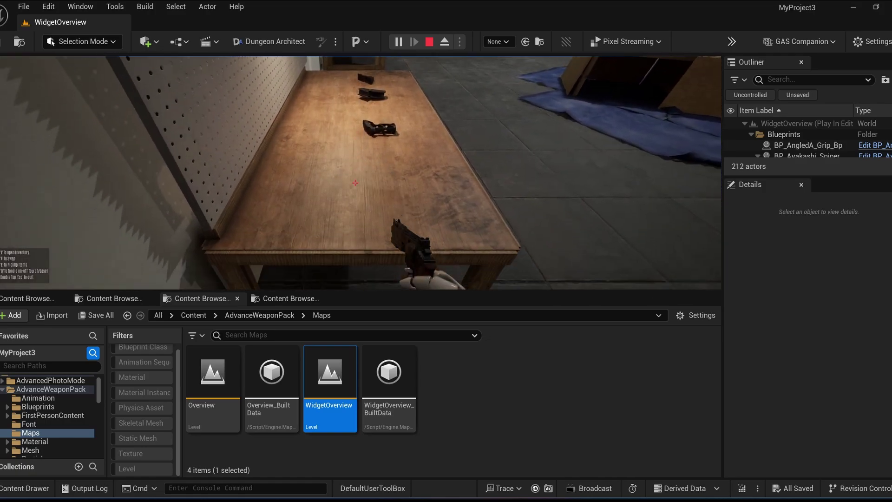
{"action": "key", "text": "e"}
{"action": "key", "text": "w"}
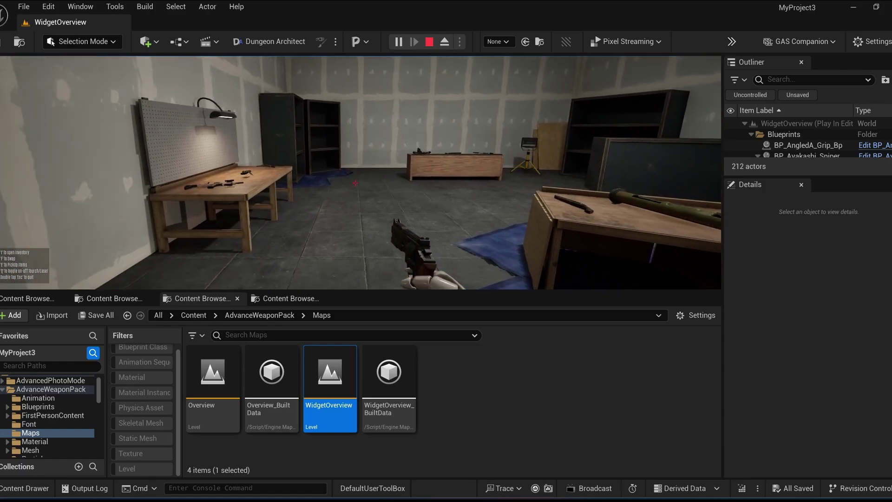
{"action": "key", "text": "f"}
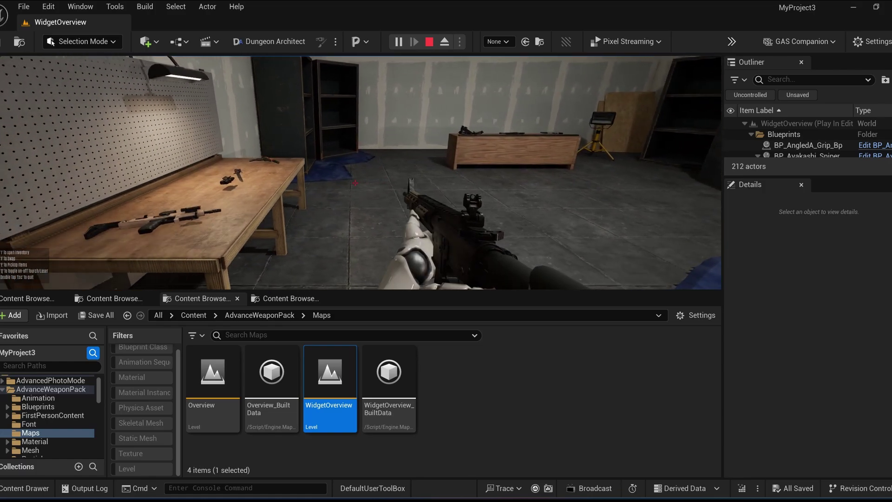
{"action": "key", "text": "w"}
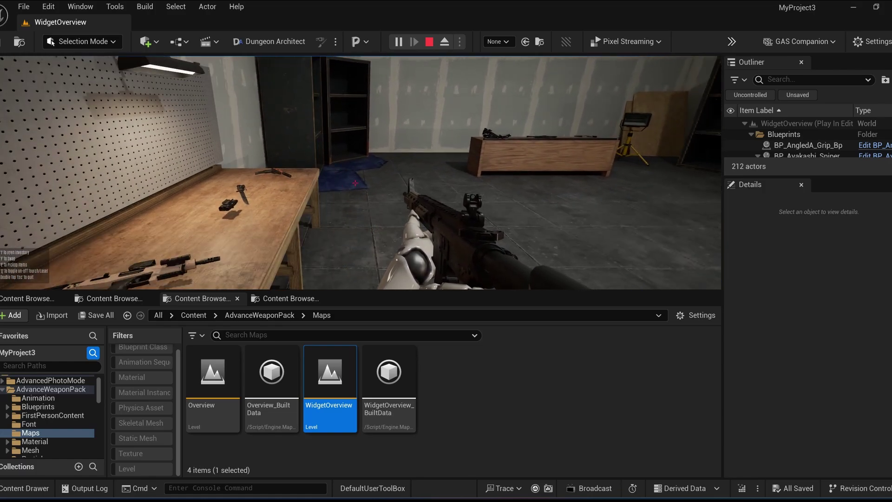
Attach the grip from the inventory to the secondary C7 rifle and end the play session.
{"action": "key", "text": "i"}
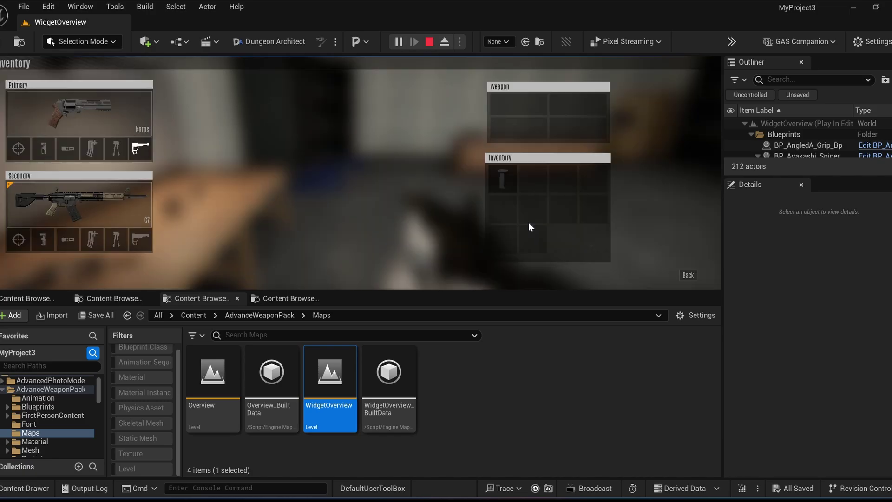
{"action": "left_click_drag", "start_coordinate": [502, 179], "coordinate": [480, 177]}
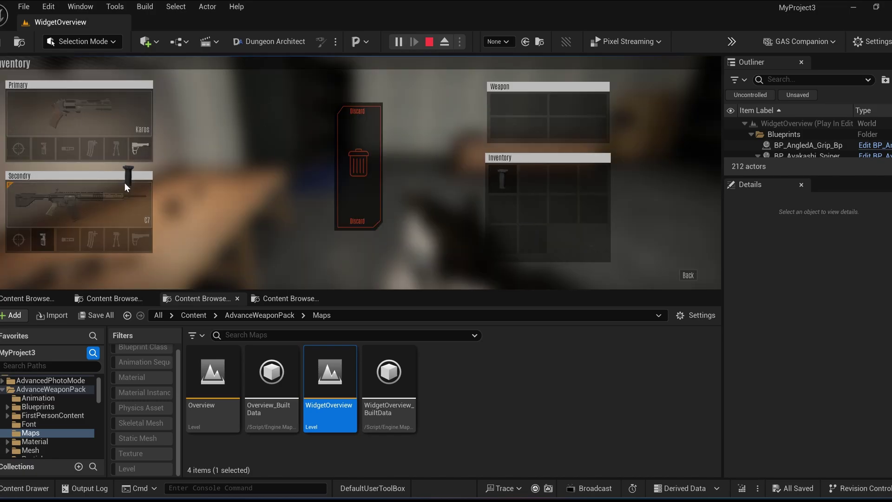
{"action": "left_click_drag", "start_coordinate": [39, 243], "coordinate": [41, 242]}
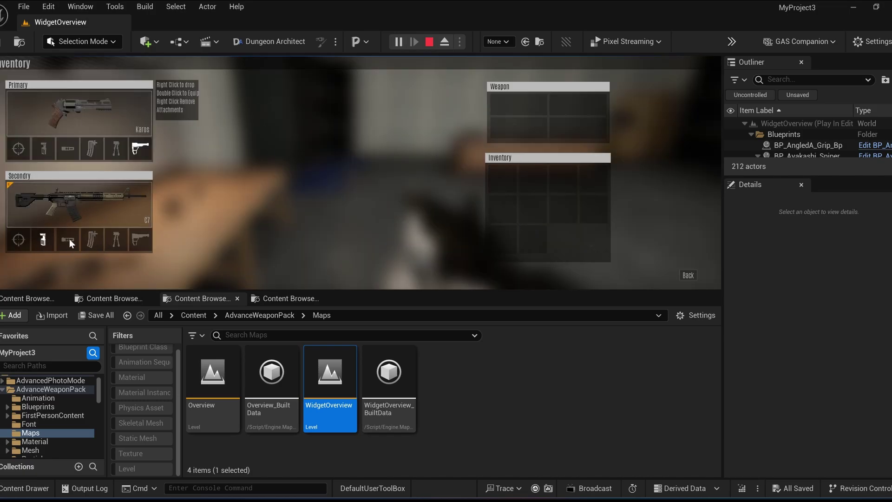
{"action": "key", "text": "i"}
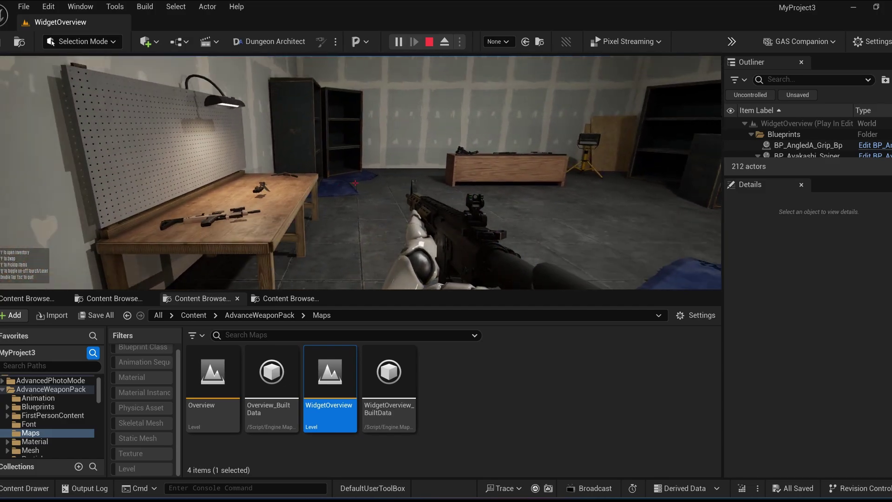
{"action": "key", "text": "Escape"}
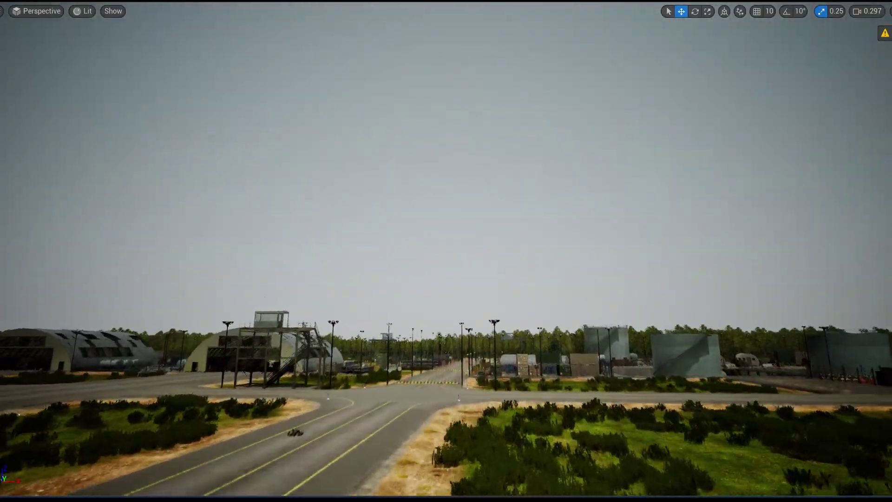
Fly around the Map_Airbase_Demo level, examining its hangars, watchtower and storage tanks in both Lit and Wireframe view modes.
{"action": "scroll", "coordinate": [445, 251], "scroll_direction": "down", "scroll_amount": 1}
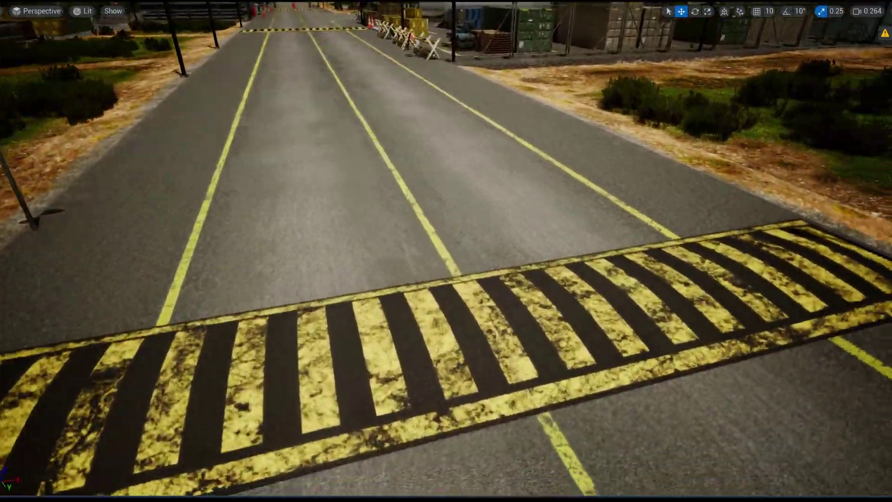
{"action": "scroll", "coordinate": [446, 250], "scroll_direction": "down", "scroll_amount": 1}
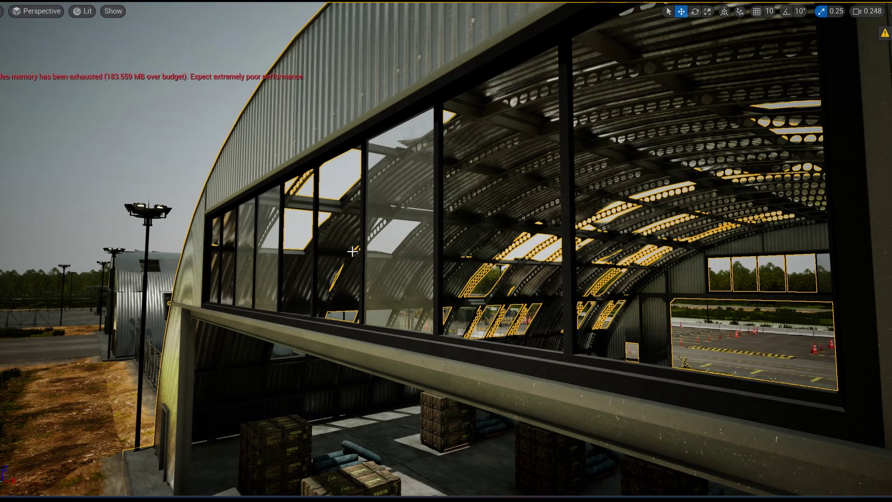
{"action": "right_click_drag", "start_coordinate": [361, 246], "coordinate": [344, 241]}
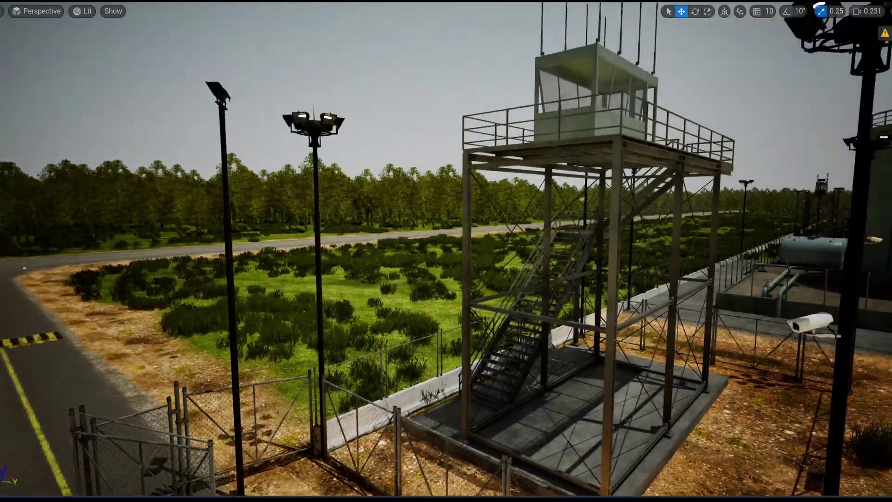
{"action": "scroll", "coordinate": [446, 251], "scroll_direction": "up", "scroll_amount": 2}
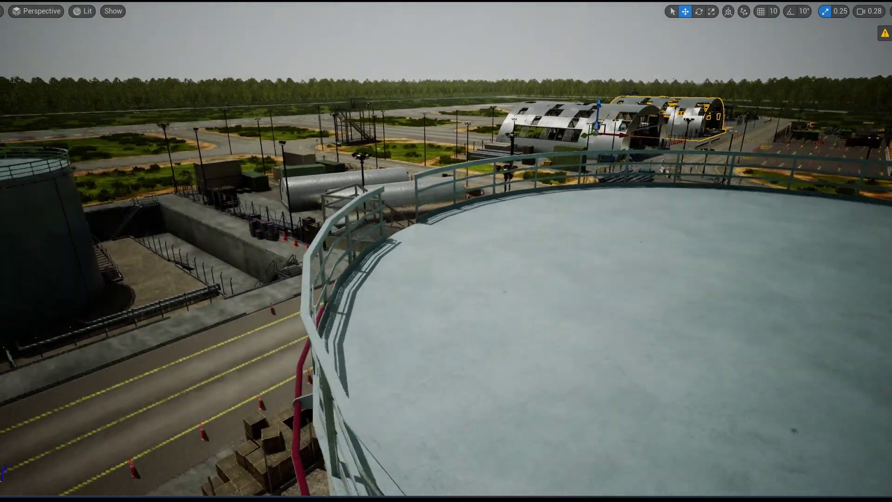
{"action": "right_click_drag", "start_coordinate": [415, 236], "coordinate": [283, 326]}
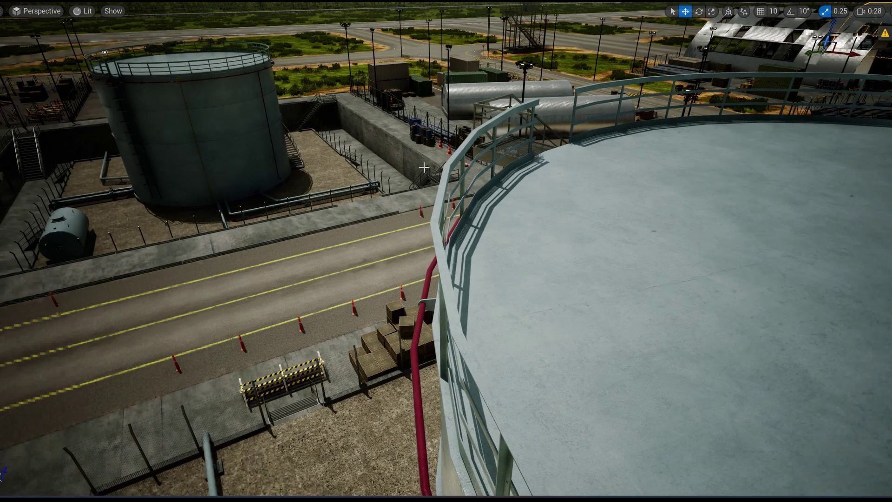
{"action": "key", "text": "alt+2"}
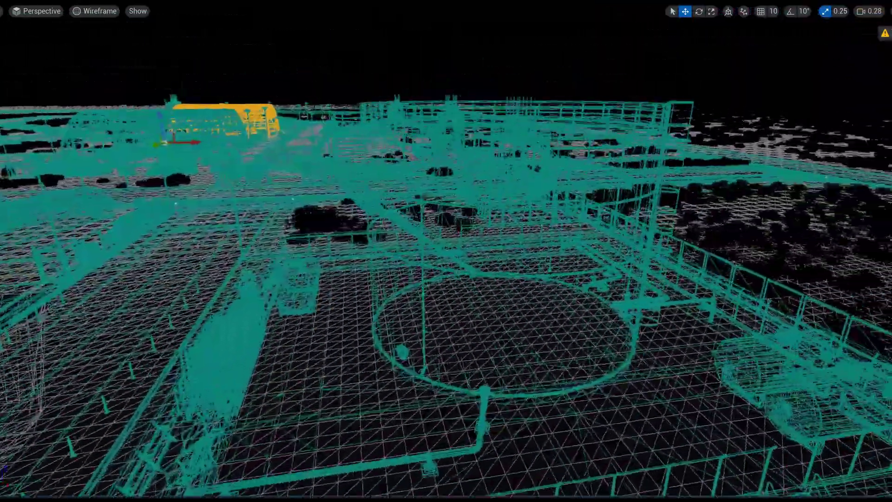
{"action": "key", "text": "alt+4"}
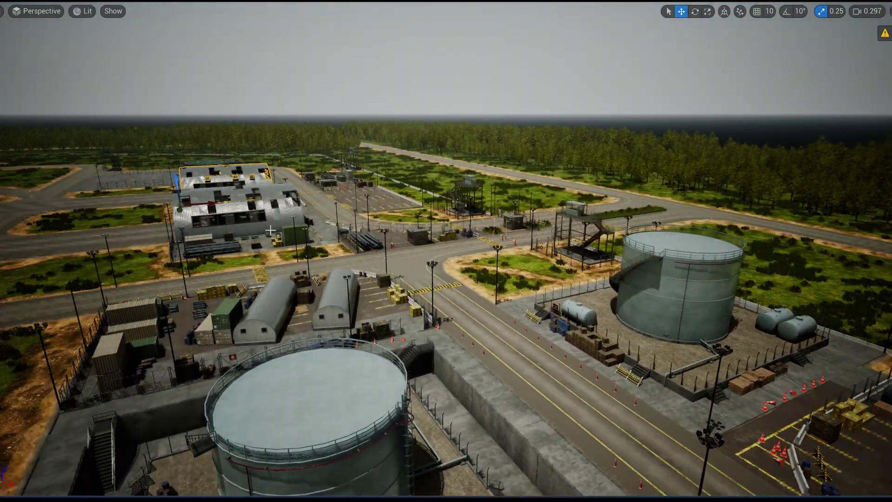
Leave the full-screen viewport and open the Map_Airbase_Overview level from MilitaryAirport/Maps.
{"action": "key", "text": "F11"}
{"action": "left_click", "coordinate": [333, 377]}
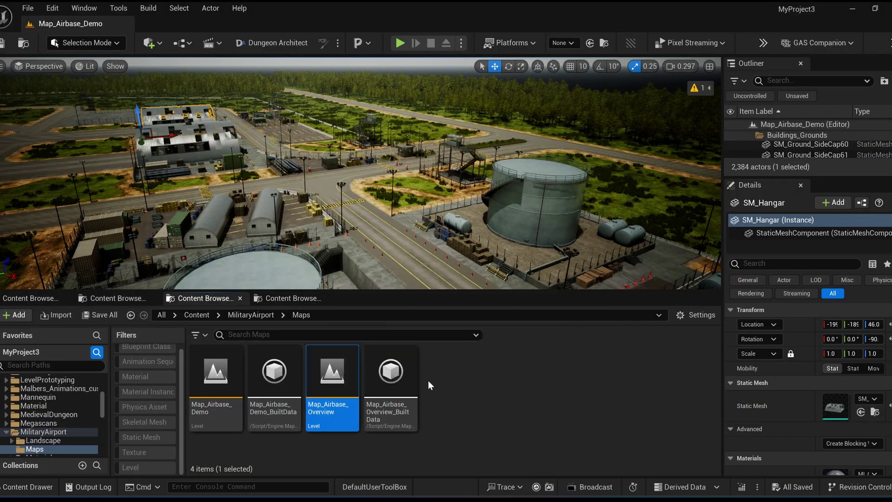
{"action": "double_click", "coordinate": [332, 377]}
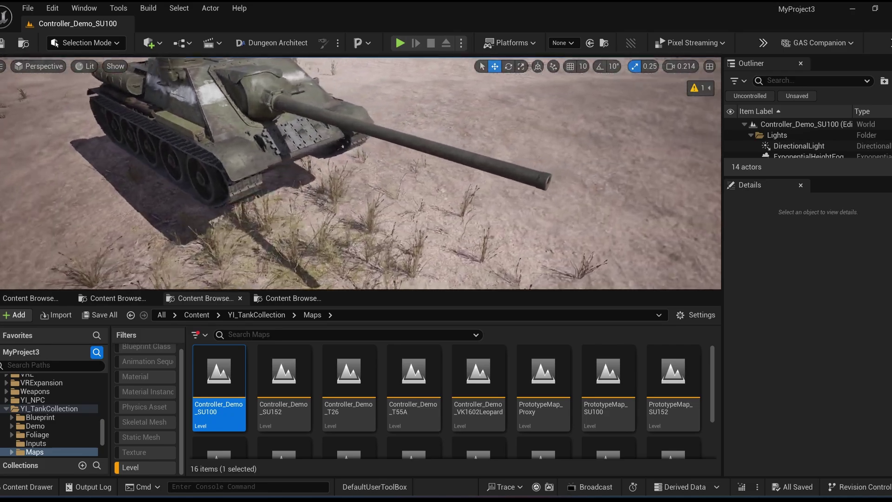
Inspect the SU100 tank model, start playing the Controller_Demo_SU100 level and fire the main gun.
{"action": "right_click_drag", "start_coordinate": [361, 174], "coordinate": [325, 144]}
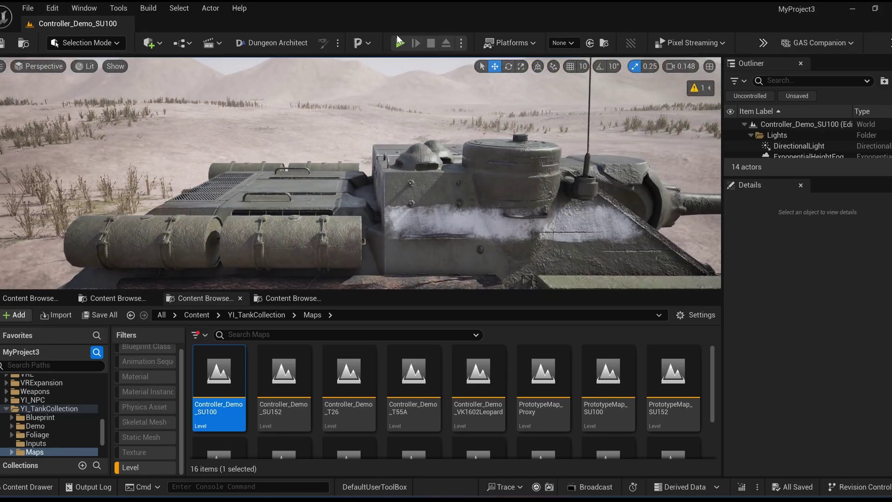
{"action": "key", "text": "alt+p"}
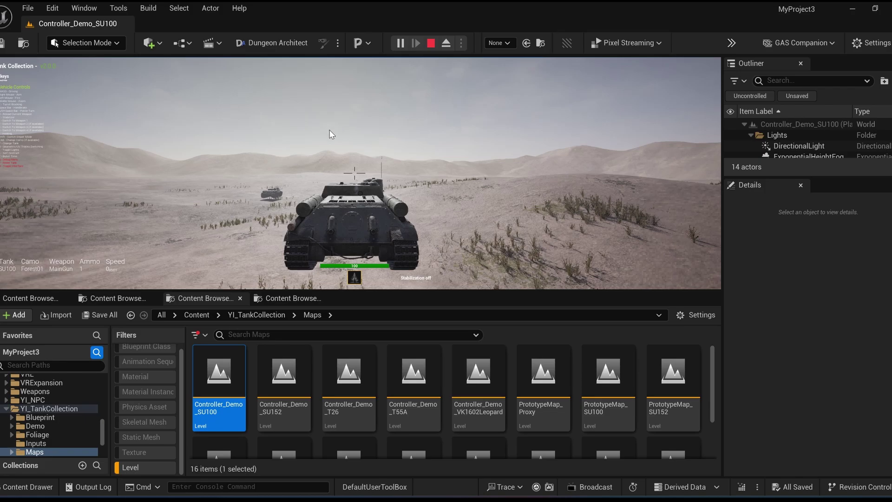
{"action": "left_click", "coordinate": [362, 149]}
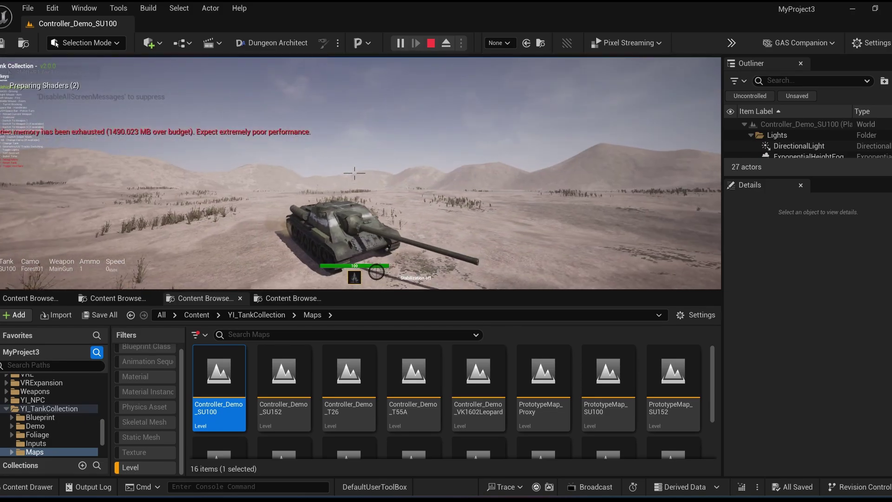
{"action": "left_click", "coordinate": [355, 173]}
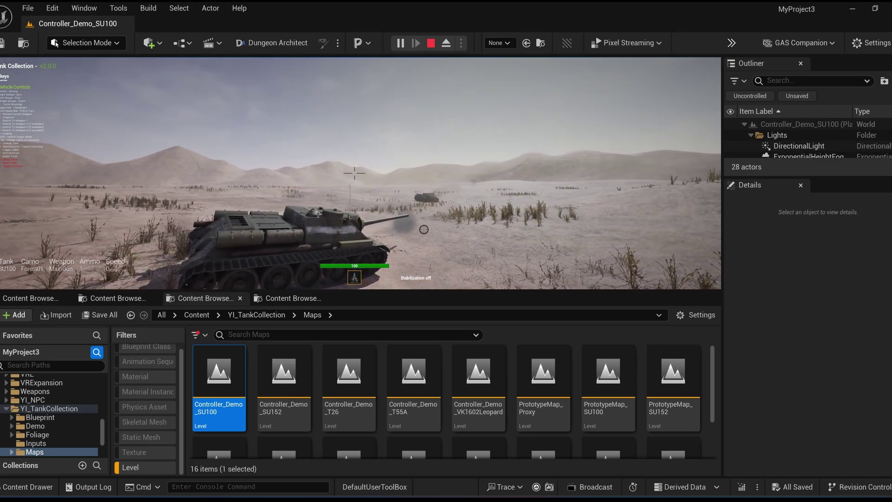
Test the SU100 in full screen by driving it, firing the main gun and switching to sniper mode.
{"action": "key", "text": "w"}
{"action": "key", "text": "F11"}
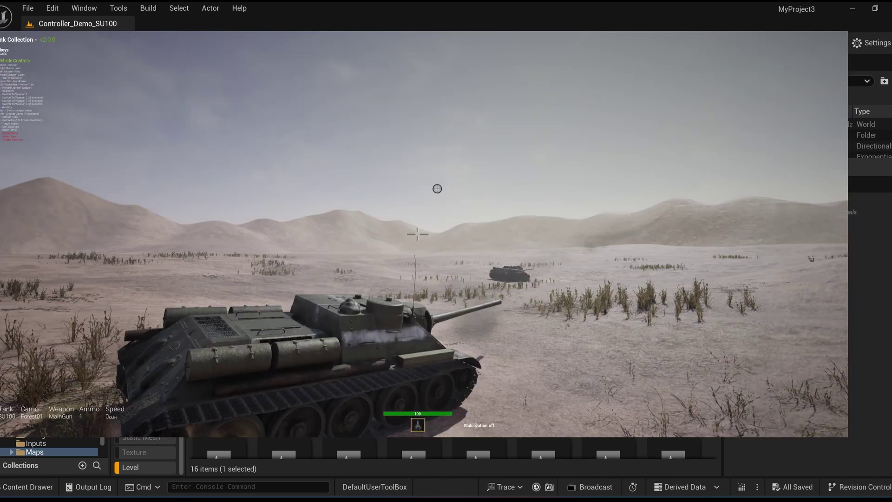
{"action": "left_click", "coordinate": [448, 249]}
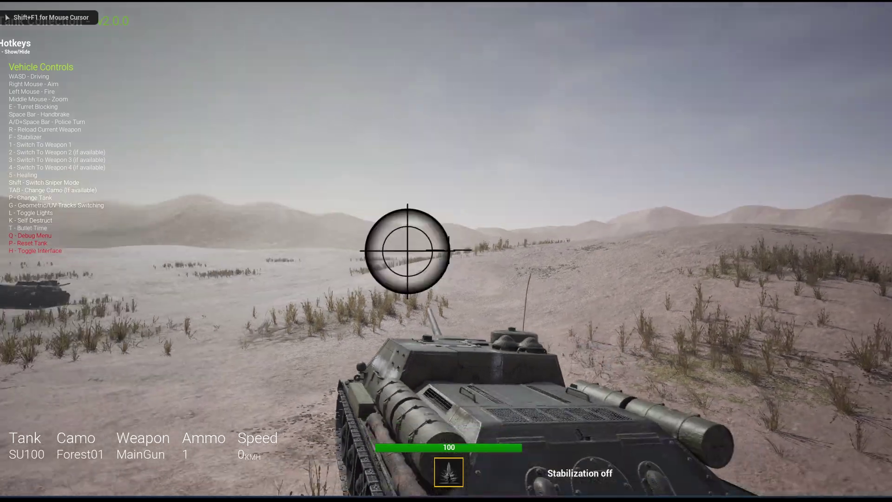
{"action": "key", "text": "w"}
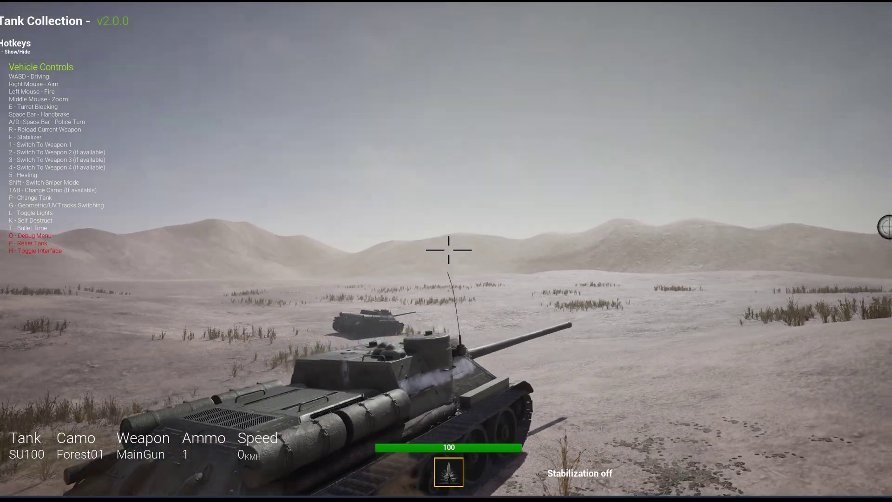
{"action": "key", "text": "shift"}
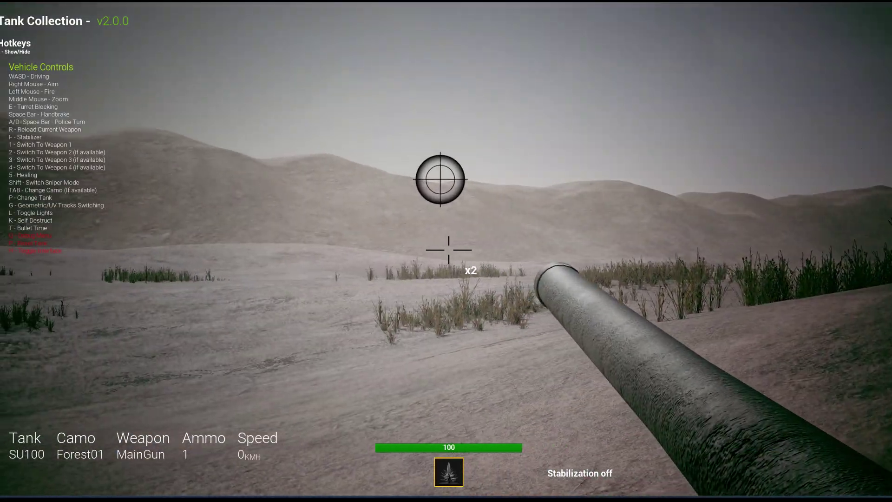
Test the SU100's sniper zoom up to x4, return to the chase view and fire the main gun at the other tank.
{"action": "middle_click", "coordinate": [449, 249]}
{"action": "left_click", "coordinate": [448, 250]}
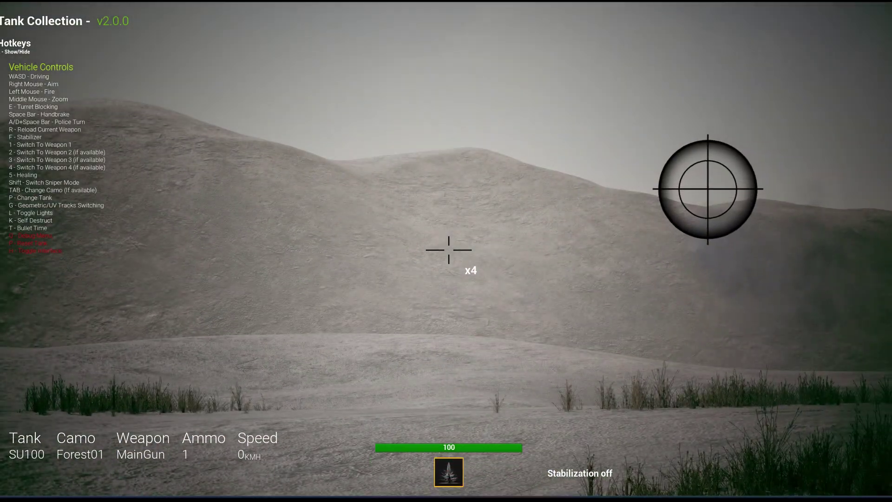
{"action": "key", "text": "shift"}
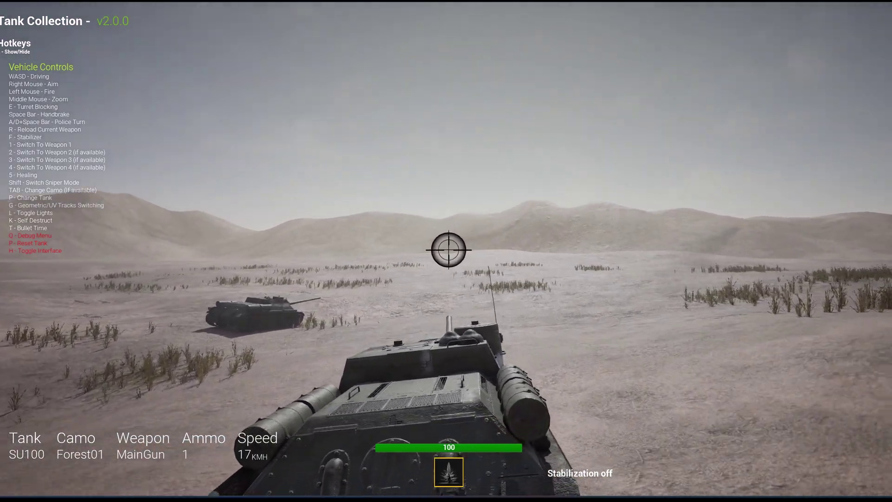
{"action": "key", "text": "a"}
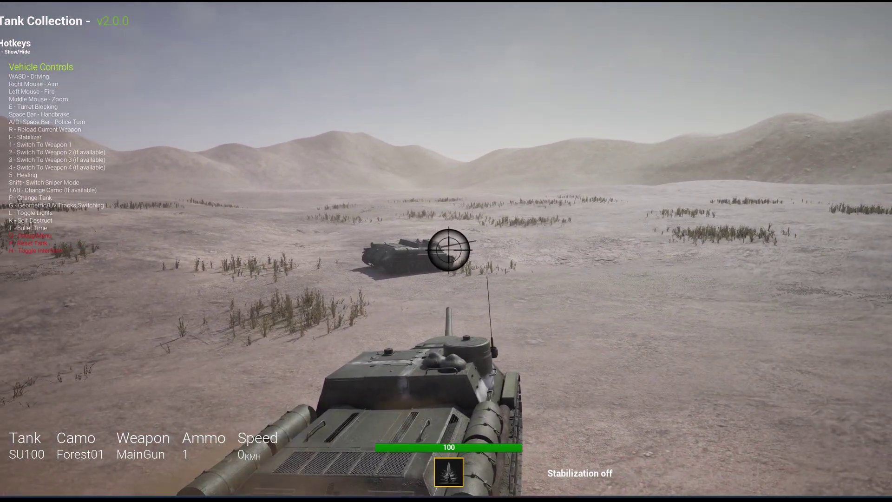
{"action": "left_click", "coordinate": [449, 250]}
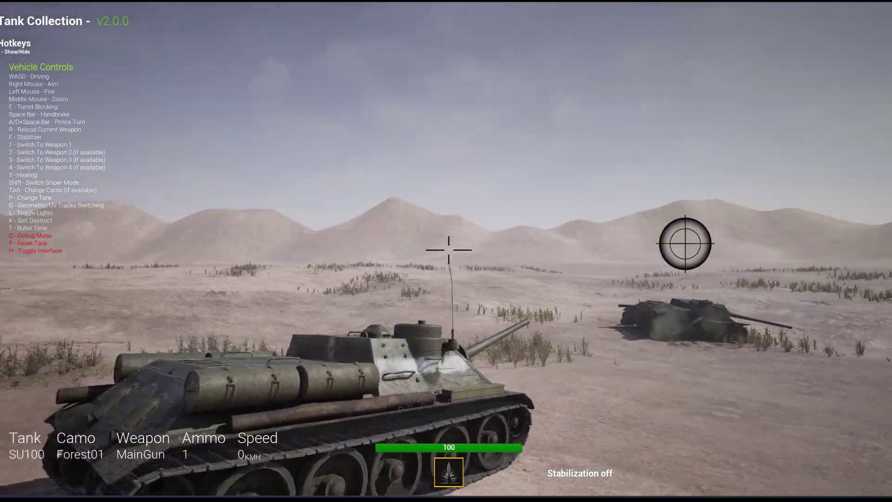
Drive the SU100 past the other tank, trying sniper mode and the handbrake, and end the play session.
{"action": "key", "text": "w"}
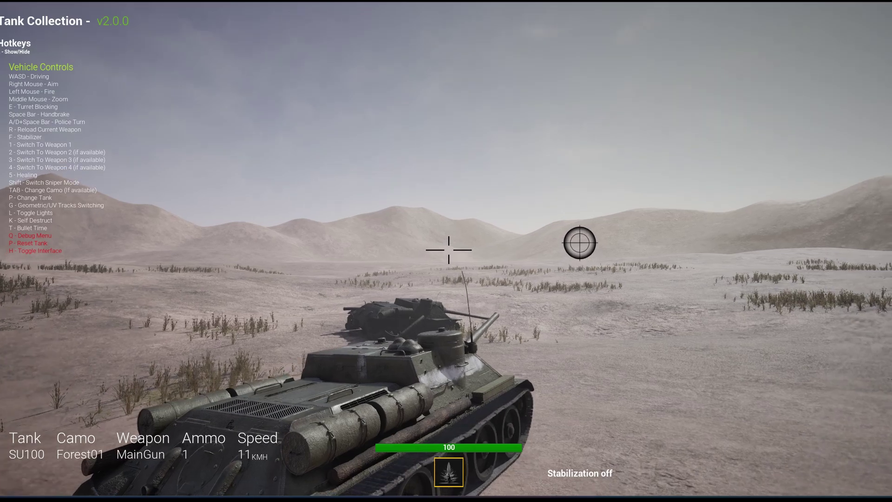
{"action": "key", "text": "shift"}
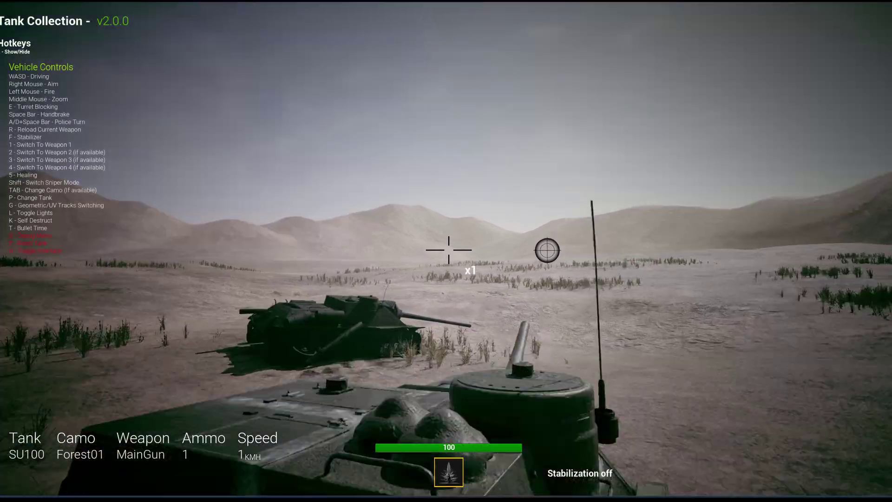
{"action": "scroll", "coordinate": [449, 250], "scroll_direction": "down", "scroll_amount": 2}
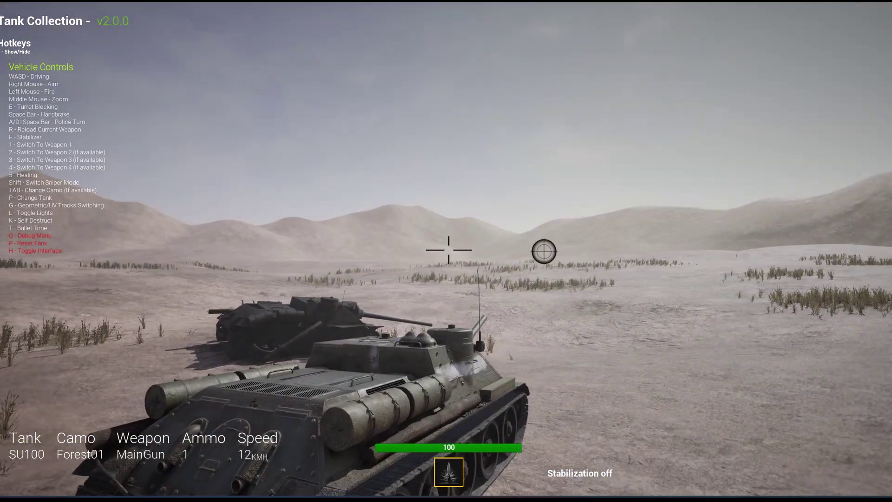
{"action": "key", "text": "space"}
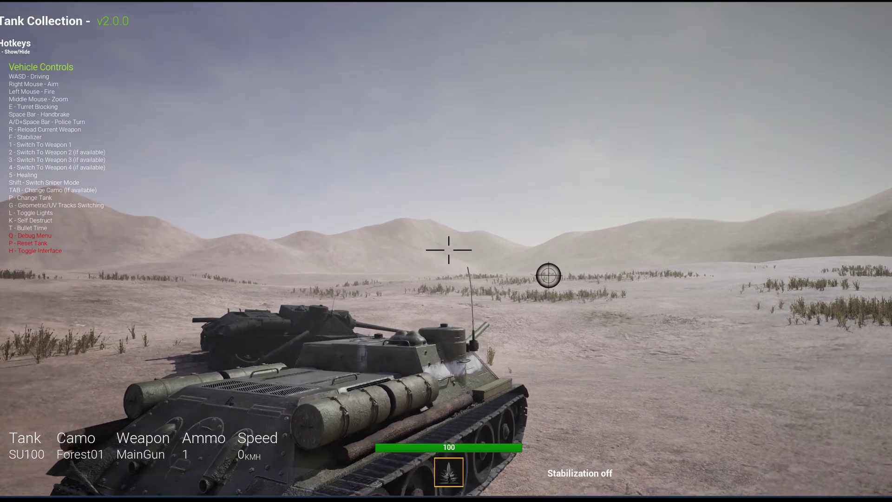
{"action": "key", "text": "d"}
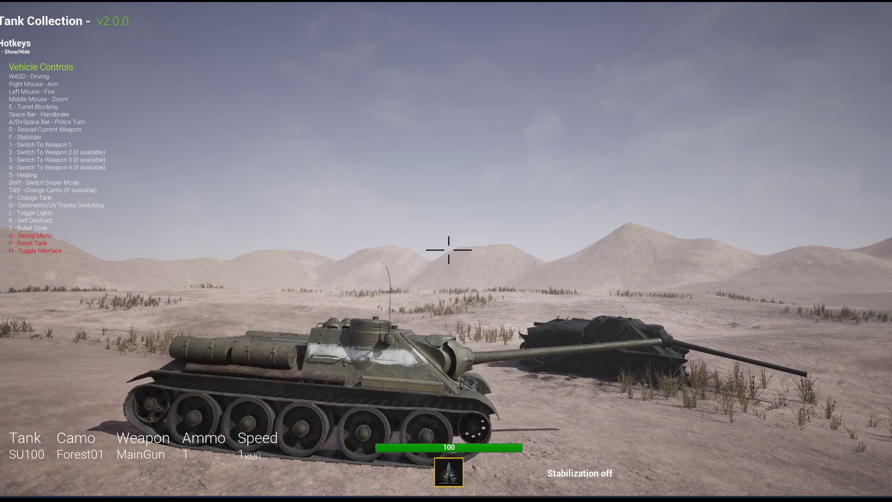
{"action": "key", "text": "w"}
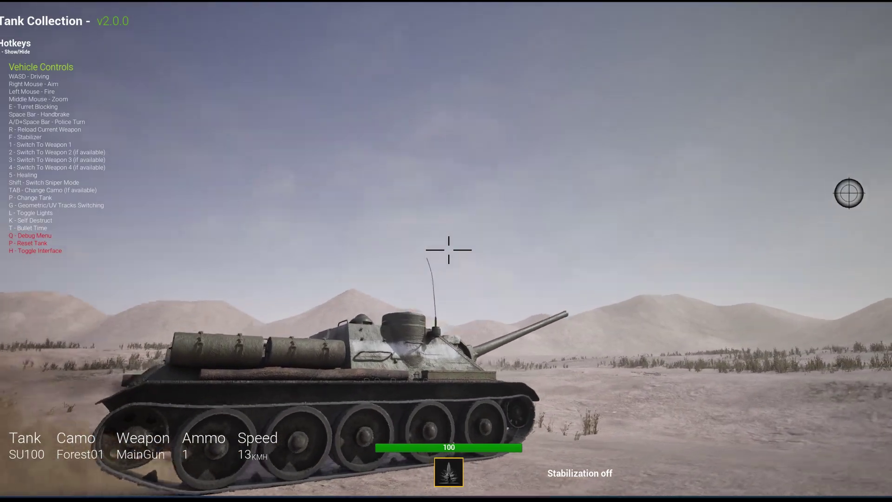
{"action": "key", "text": "w"}
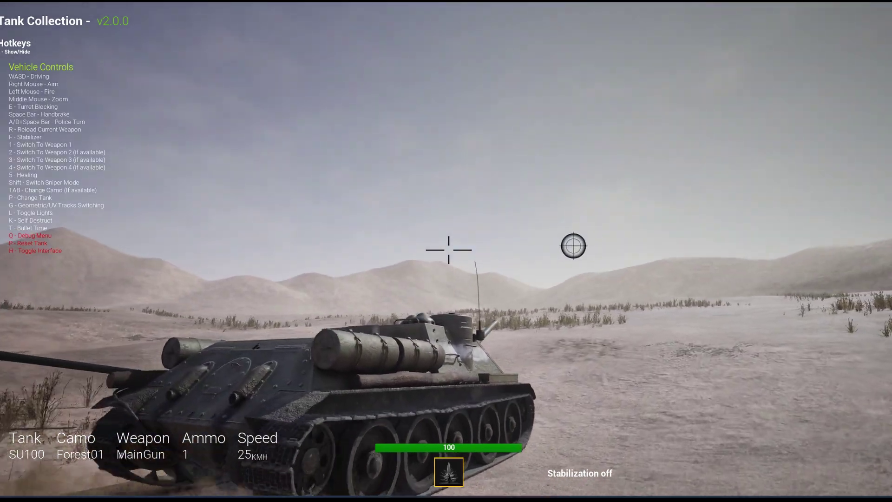
{"action": "key", "text": "w"}
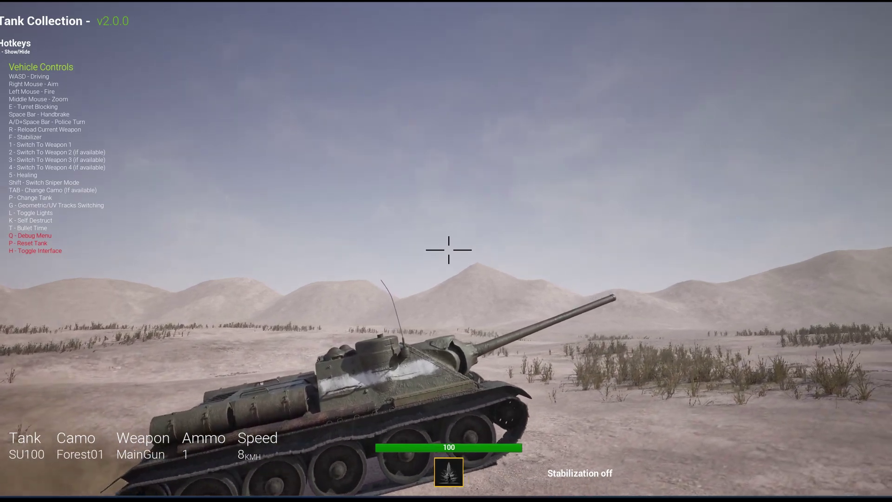
{"action": "key", "text": "w"}
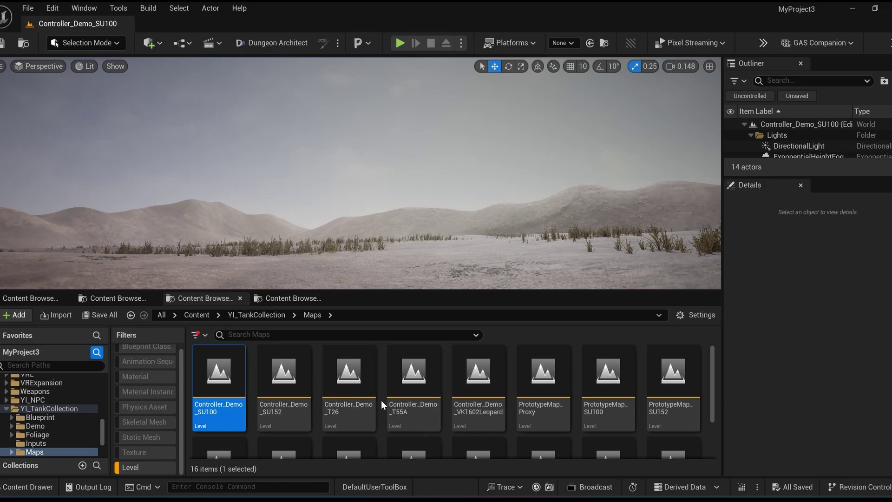
Open the PrototypeMap_SU152 level and look over its obstacle course.
{"action": "scroll", "coordinate": [380, 405], "scroll_direction": "down", "scroll_amount": 1}
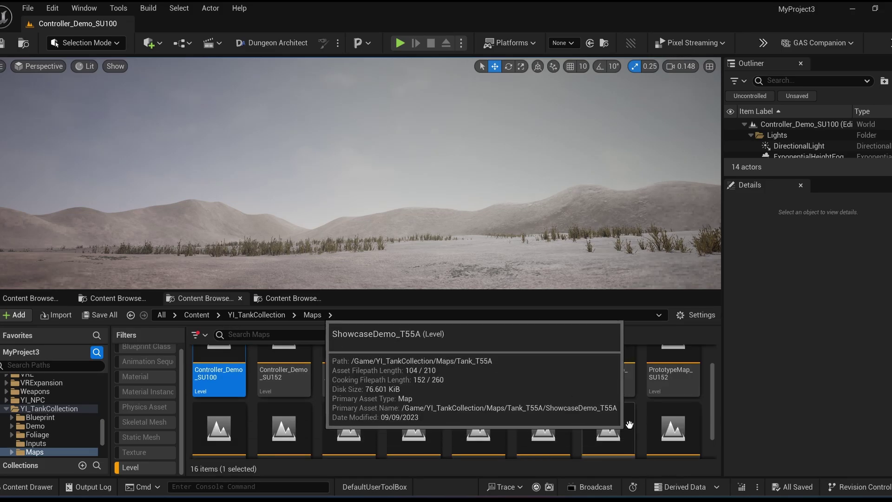
{"action": "double_click", "coordinate": [664, 367]}
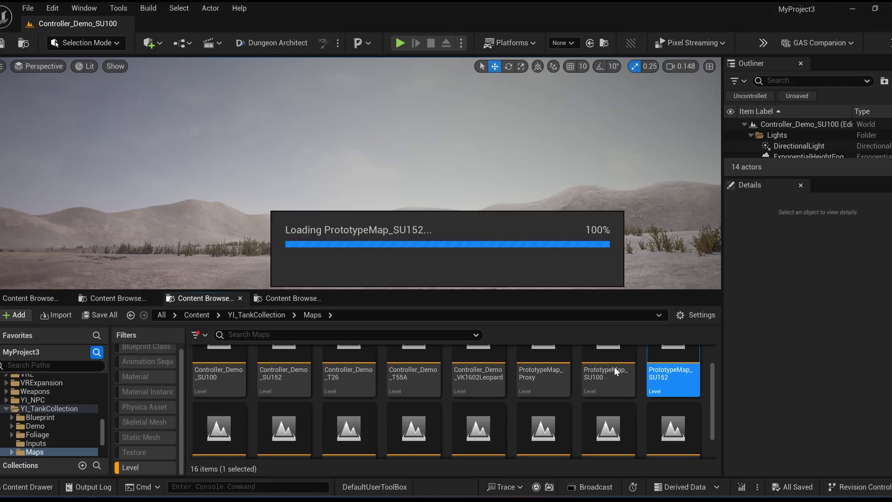
{"action": "right_click_drag", "start_coordinate": [561, 205], "coordinate": [622, 174]}
Open the ShowcaseDemo_SU100 level and view the SU100 tank.
{"action": "scroll", "coordinate": [390, 379], "scroll_direction": "down", "scroll_amount": 2}
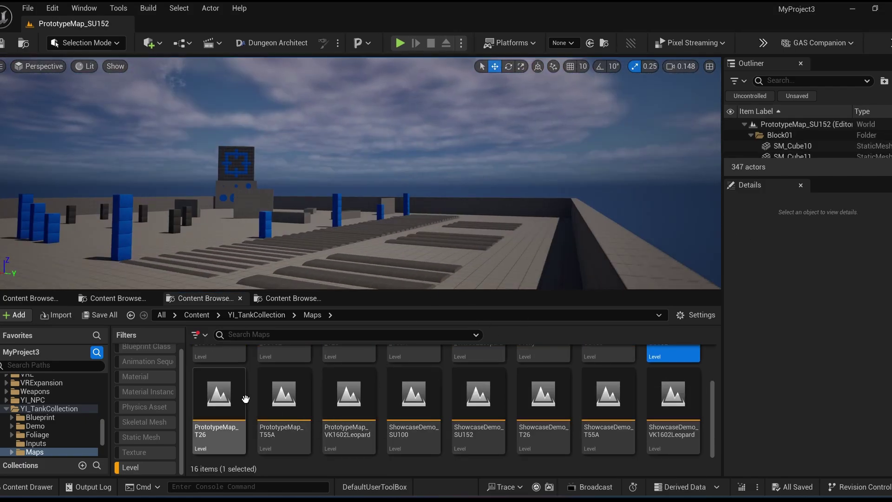
{"action": "double_click", "coordinate": [430, 391]}
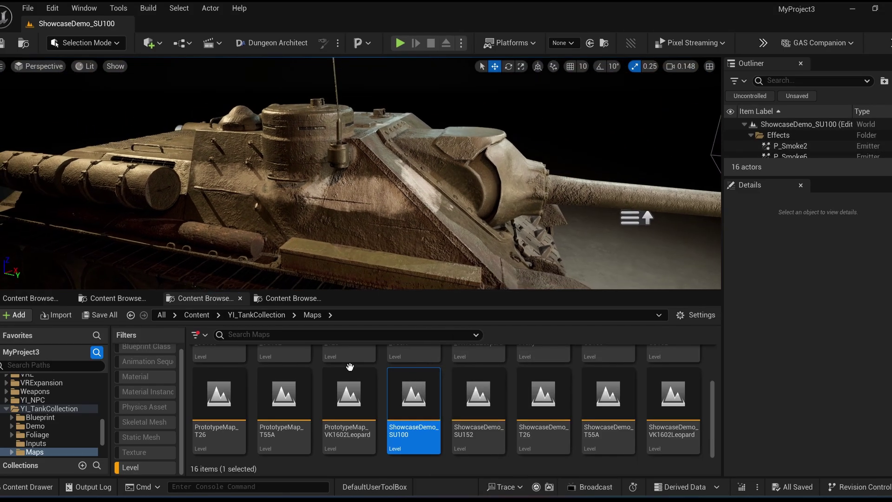
{"action": "scroll", "coordinate": [350, 367], "scroll_direction": "up", "scroll_amount": 2}
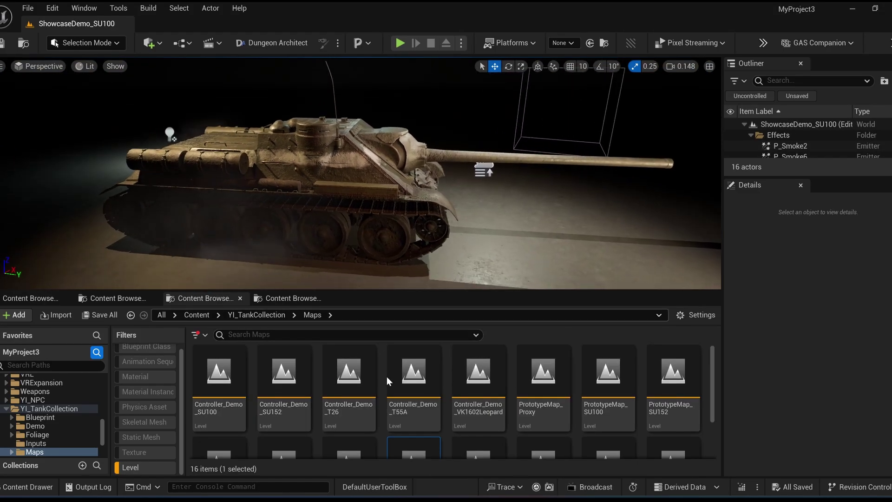
Open the ShowcaseDemo_SU152 level and view the tank's gun and hull from the front.
{"action": "scroll", "coordinate": [387, 381], "scroll_direction": "down", "scroll_amount": 2}
{"action": "double_click", "coordinate": [481, 404]}
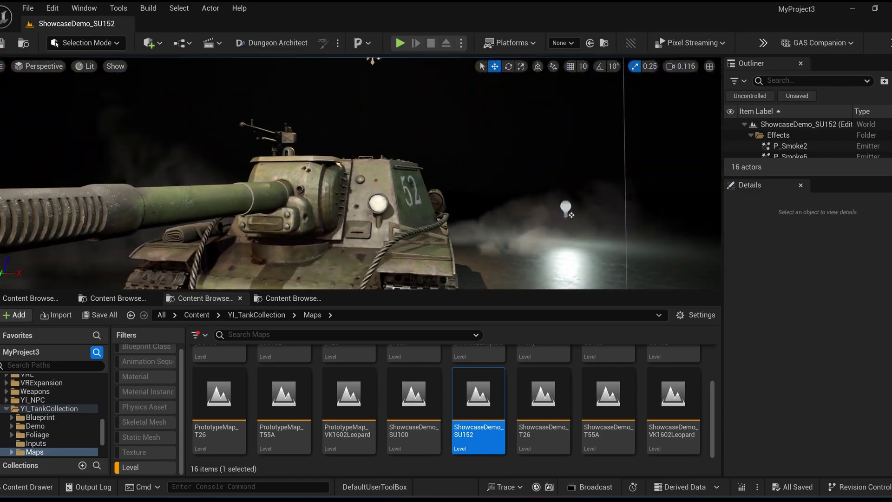
{"action": "key", "text": "w"}
{"action": "right_click_drag", "start_coordinate": [396, 226], "coordinate": [396, 274]}
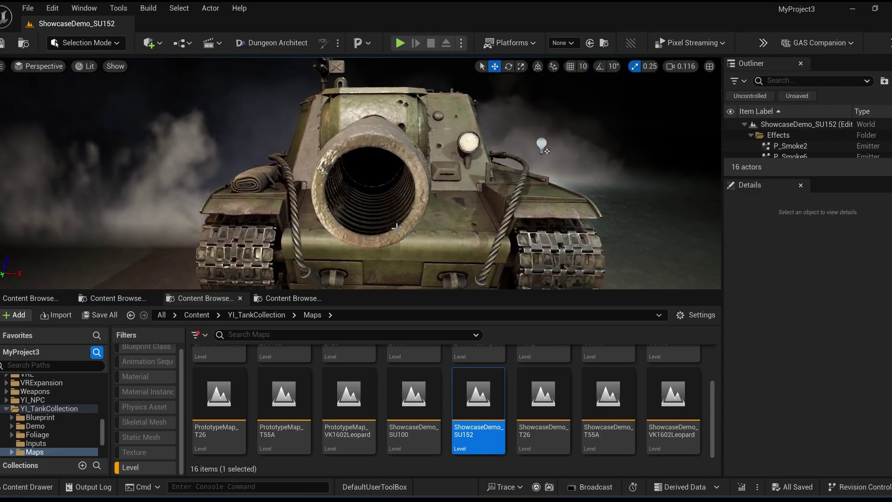
Examine the SU152 in Detail Lighting, Lighting Only, Light Complexity and Wireframe view modes, and return to Lit.
{"action": "key", "text": "alt+5"}
{"action": "key", "text": "alt+6"}
{"action": "key", "text": "alt+4"}
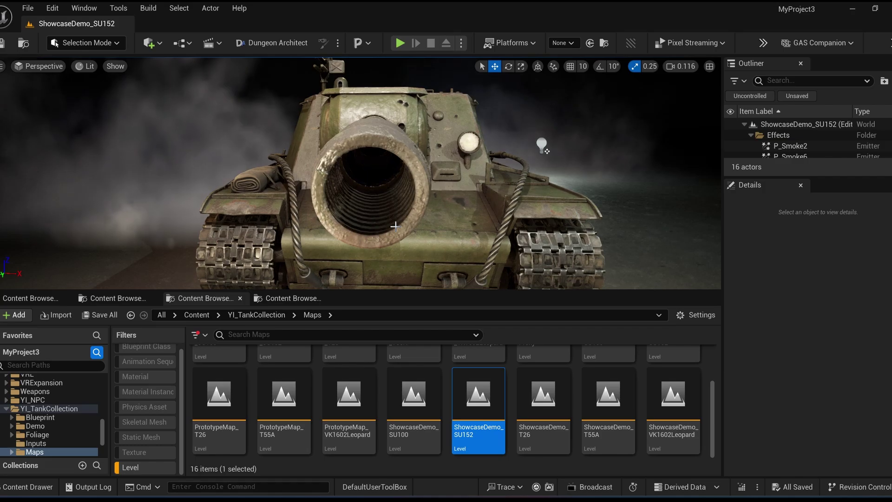
{"action": "key", "text": "alt+6"}
{"action": "key", "text": "alt+7"}
{"action": "key", "text": "alt+6"}
{"action": "left_click_drag", "start_coordinate": [391, 226], "coordinate": [402, 227], "text": "alt"}
{"action": "key", "text": "alt+4"}
{"action": "right_click_drag", "start_coordinate": [402, 227], "coordinate": [307, 203]}
{"action": "key", "text": "alt+2"}
{"action": "right_click_drag", "start_coordinate": [403, 203], "coordinate": [502, 162]}
{"action": "key", "text": "alt+4"}
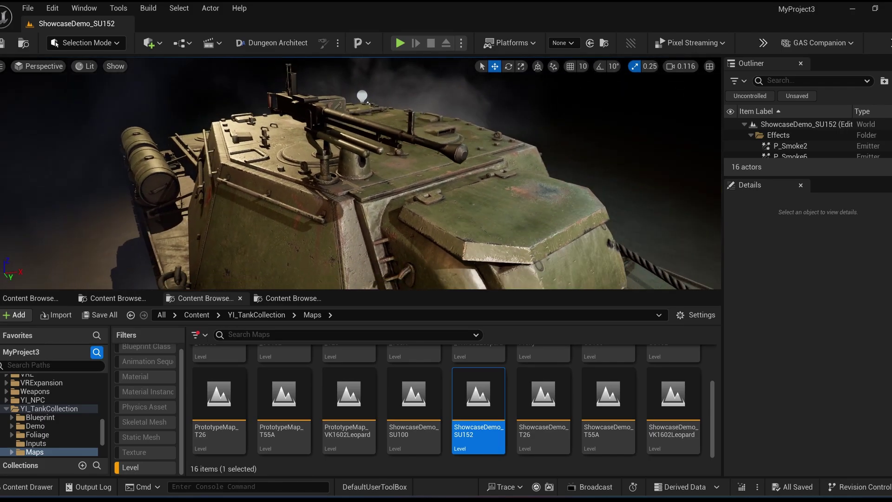
Open the ShowcaseDemo_T26 level and inspect the T26 tank up close.
{"action": "double_click", "coordinate": [543, 399]}
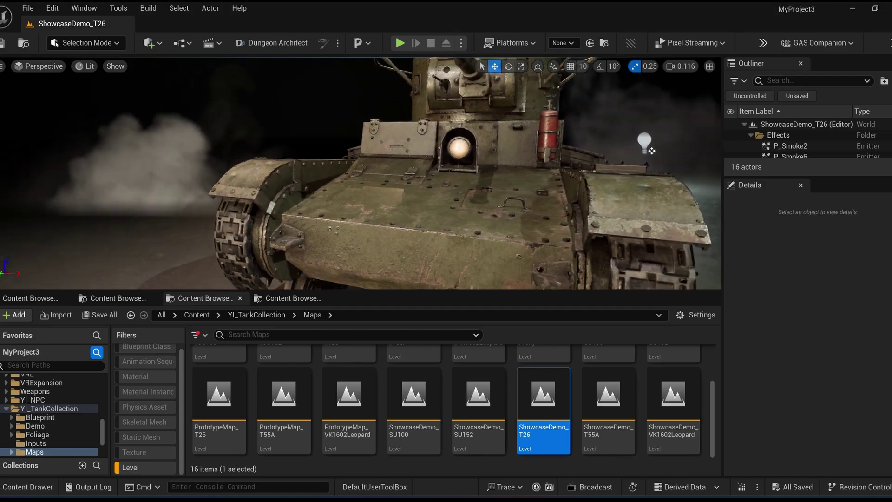
{"action": "right_click_drag", "start_coordinate": [361, 173], "coordinate": [279, 173]}
{"action": "right_click_drag", "start_coordinate": [360, 173], "coordinate": [372, 153]}
Open the ShowcaseDemo_T55A level and inspect the tank in Wireframe and Detail Lighting view modes.
{"action": "double_click", "coordinate": [616, 420]}
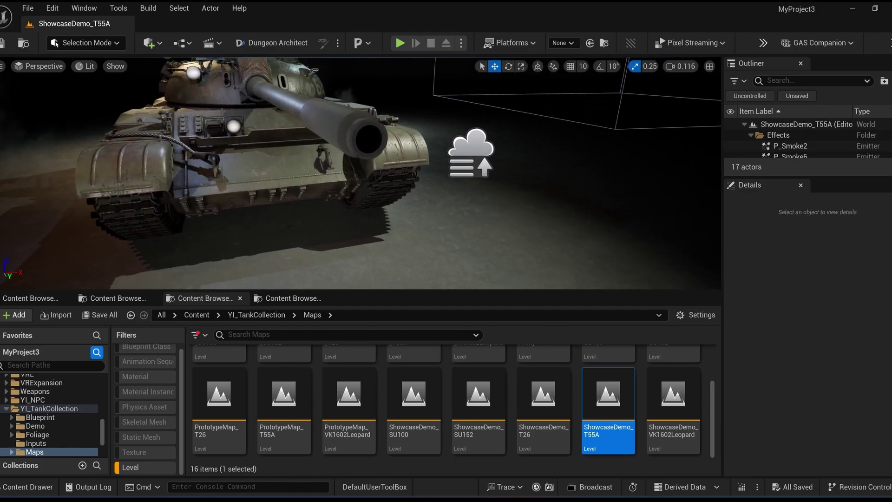
{"action": "right_click_drag", "start_coordinate": [360, 173], "coordinate": [403, 260]}
{"action": "scroll", "coordinate": [360, 173], "scroll_direction": "down", "scroll_amount": 1}
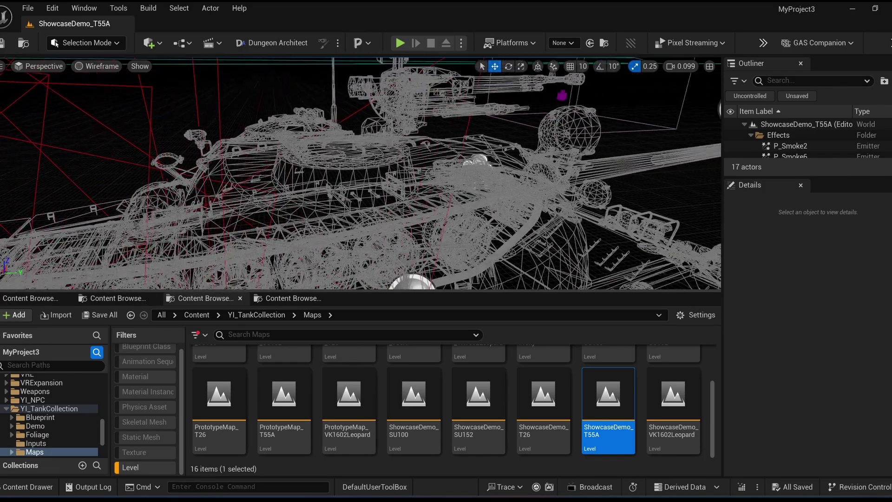
{"action": "right_click_drag", "start_coordinate": [361, 173], "coordinate": [371, 190]}
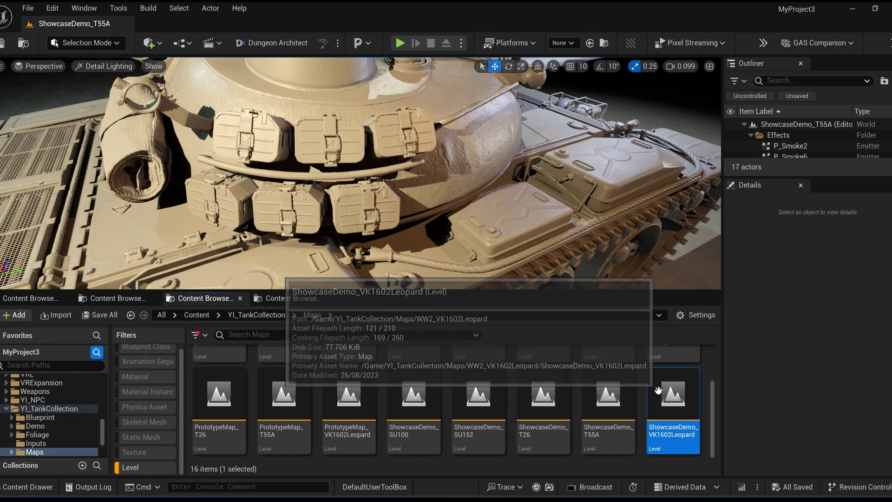
View the tank in the ShowcaseDemo_VK1602Leopard level and open the YI_NPC/Maps folder.
{"action": "double_click", "coordinate": [673, 394]}
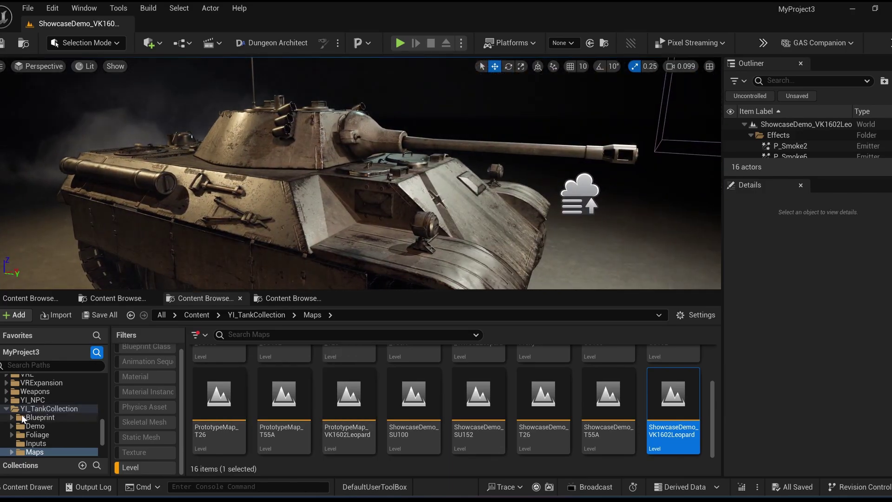
{"action": "left_click", "coordinate": [6, 409]}
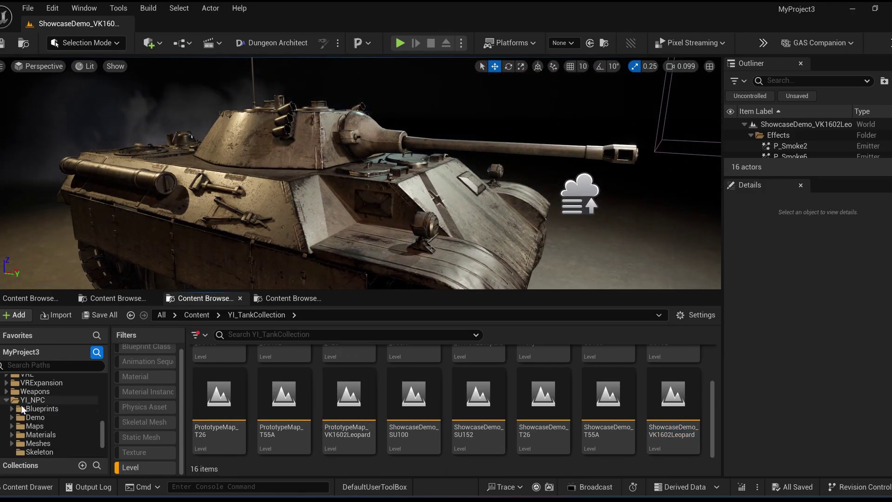
{"action": "left_click", "coordinate": [29, 401]}
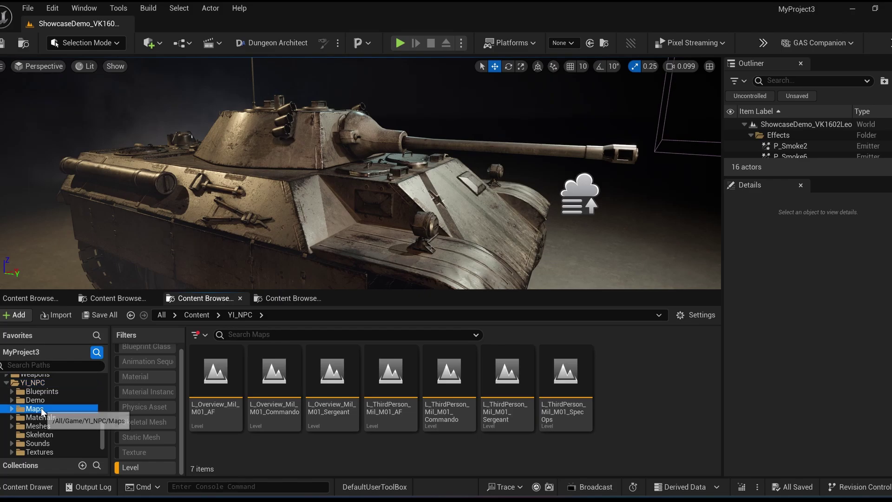
Open the L_Overview_Mil_M01_AF level and inspect the animated soldiers up close.
{"action": "double_click", "coordinate": [237, 372]}
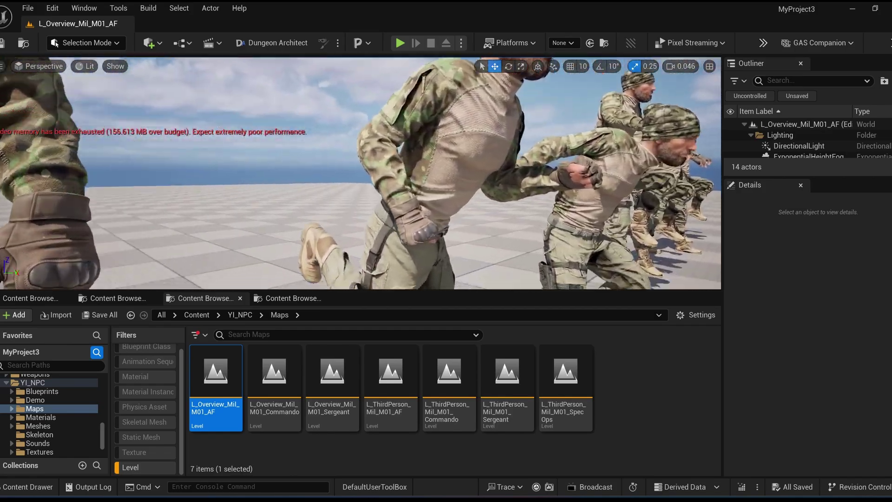
{"action": "right_click_drag", "start_coordinate": [361, 173], "coordinate": [188, 197]}
{"action": "key", "text": "s"}
{"action": "key", "text": "w"}
{"action": "left_click", "coordinate": [366, 163]}
{"action": "right_click_drag", "start_coordinate": [366, 164], "coordinate": [283, 116]}
{"action": "key", "text": "w"}
{"action": "key", "text": "d"}
{"action": "key", "text": "s"}
Examine the soldiers' meshes in Wireframe view mode and return to Lit.
{"action": "key", "text": "alt+2"}
{"action": "right_click_drag", "start_coordinate": [360, 202], "coordinate": [361, 202]}
{"action": "key", "text": "alt+4"}
{"action": "key", "text": "s"}
{"action": "right_click_drag", "start_coordinate": [385, 148], "coordinate": [384, 195]}
Select the SK_Mil_M01_AF_01 soldier, open its skeletal mesh asset, inspect it from several angles and return to the level.
{"action": "left_click", "coordinate": [235, 224]}
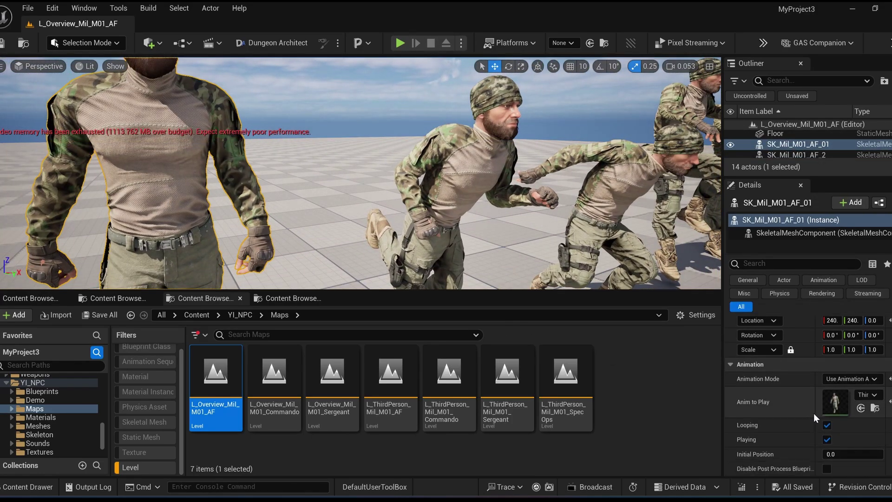
{"action": "scroll", "coordinate": [813, 413], "scroll_direction": "down", "scroll_amount": 10}
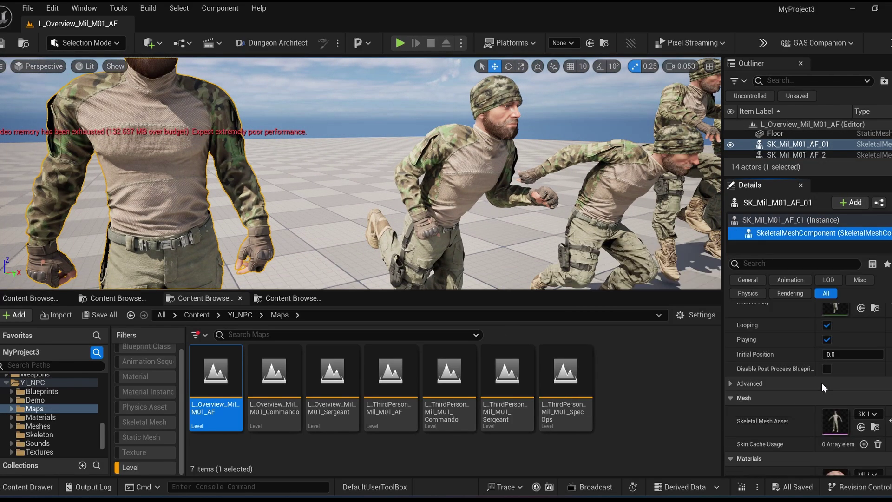
{"action": "scroll", "coordinate": [821, 383], "scroll_direction": "down", "scroll_amount": 2}
{"action": "double_click", "coordinate": [835, 392]}
{"action": "key", "text": "a"}
{"action": "right_click_drag", "start_coordinate": [362, 276], "coordinate": [335, 266]}
{"action": "key", "text": "w"}
{"action": "scroll", "coordinate": [358, 260], "scroll_direction": "down", "scroll_amount": 1}
{"action": "key", "text": "d"}
{"action": "left_click", "coordinate": [240, 23]}
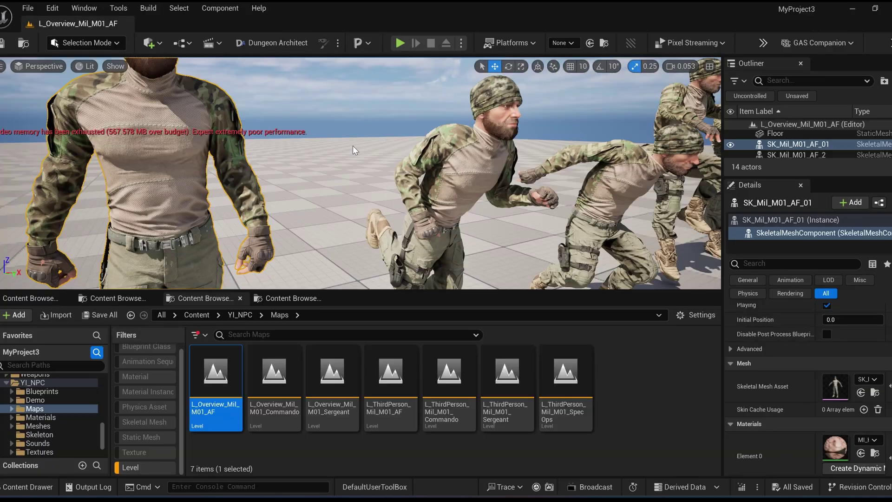
Fly around the L_Overview_Mil_M01_AF level to view the whole row of animated soldiers.
{"action": "key", "text": "w"}
{"action": "right_click_drag", "start_coordinate": [404, 165], "coordinate": [404, 218]}
{"action": "key", "text": "s"}
{"action": "right_click_drag", "start_coordinate": [257, 216], "coordinate": [266, 178]}
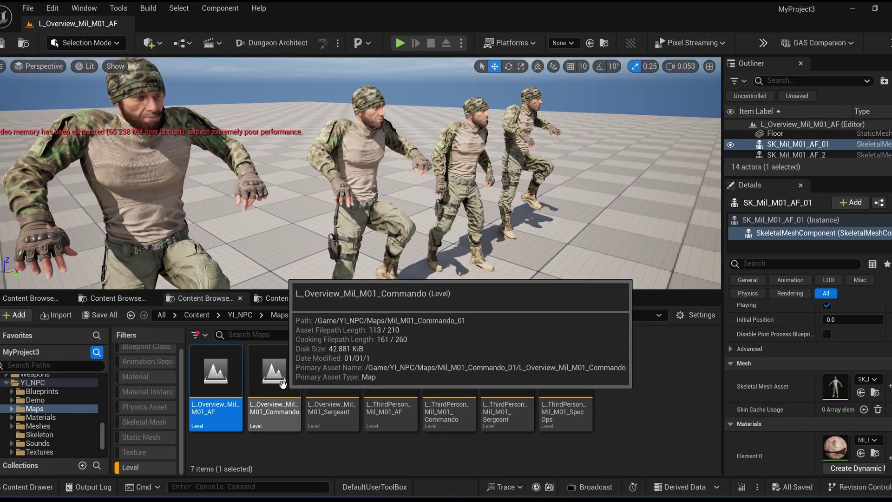
Open the L_Overview_Mil_M01_Commando level and inspect the commando characters' gear up close.
{"action": "double_click", "coordinate": [278, 396]}
{"action": "right_click_drag", "start_coordinate": [361, 173], "coordinate": [326, 177]}
{"action": "key", "text": "w"}
{"action": "key", "text": "w"}
{"action": "right_click_drag", "start_coordinate": [257, 215], "coordinate": [257, 215]}
{"action": "scroll", "coordinate": [257, 216], "scroll_direction": "up", "scroll_amount": 1}
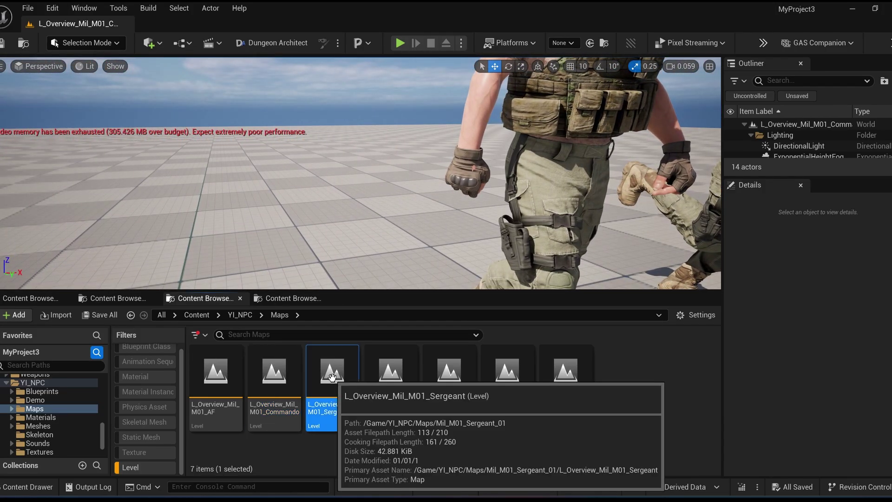
Open the L_Overview_Mil_M01_Sergeant level and inspect the row of sergeant characters up close and from a distance.
{"action": "double_click", "coordinate": [331, 374]}
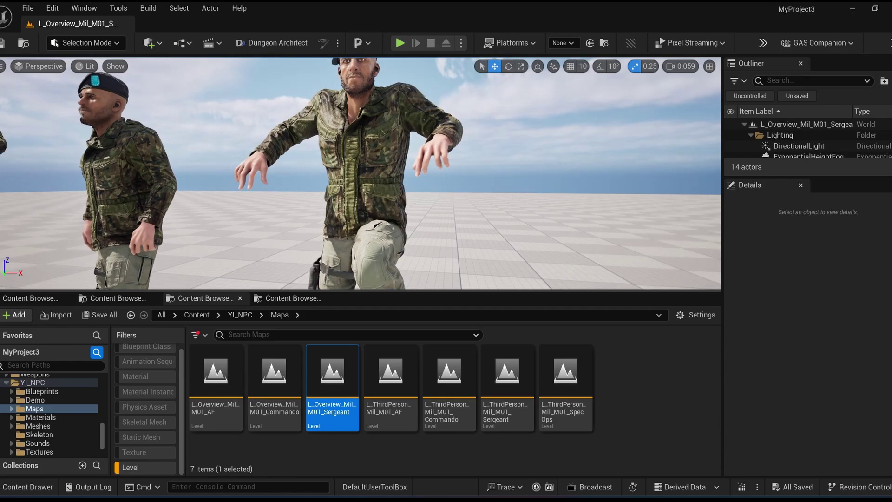
{"action": "right_click_drag", "start_coordinate": [360, 172], "coordinate": [360, 223]}
{"action": "right_click_drag", "start_coordinate": [257, 215], "coordinate": [257, 215]}
{"action": "left_click", "coordinate": [377, 395]}
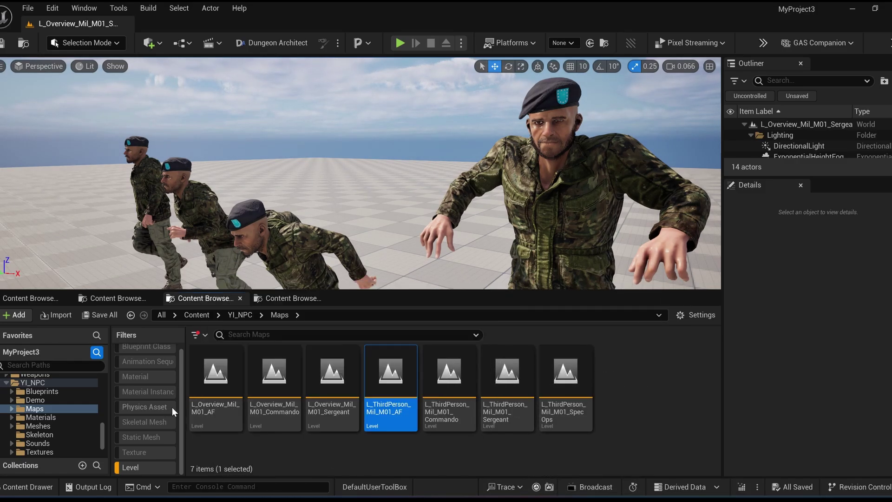
{"action": "right_click_drag", "start_coordinate": [283, 251], "coordinate": [233, 257]}
{"action": "key", "text": "s"}
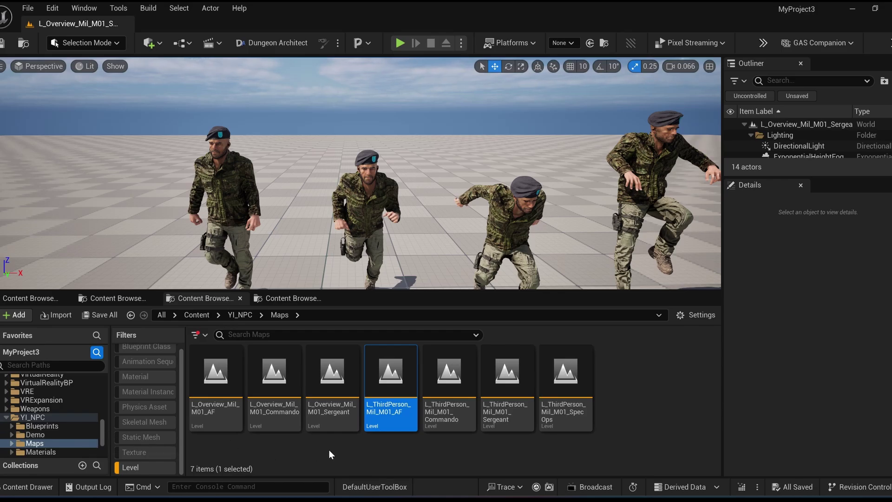
Open the L_ThirdPerson_Mil_M01_SpecOps level and playtest the character by running up the ramp, jumping and turning around, and end the session.
{"action": "double_click", "coordinate": [565, 388]}
{"action": "key", "text": "alt+p"}
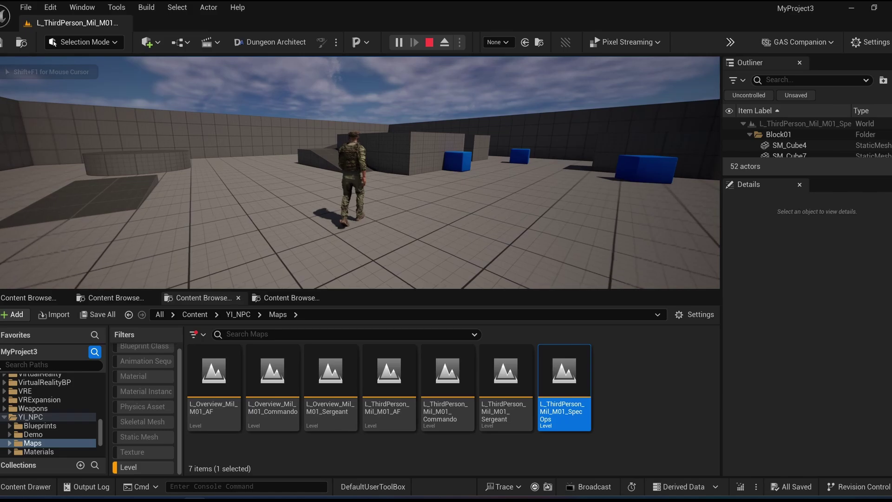
{"action": "key", "text": "w"}
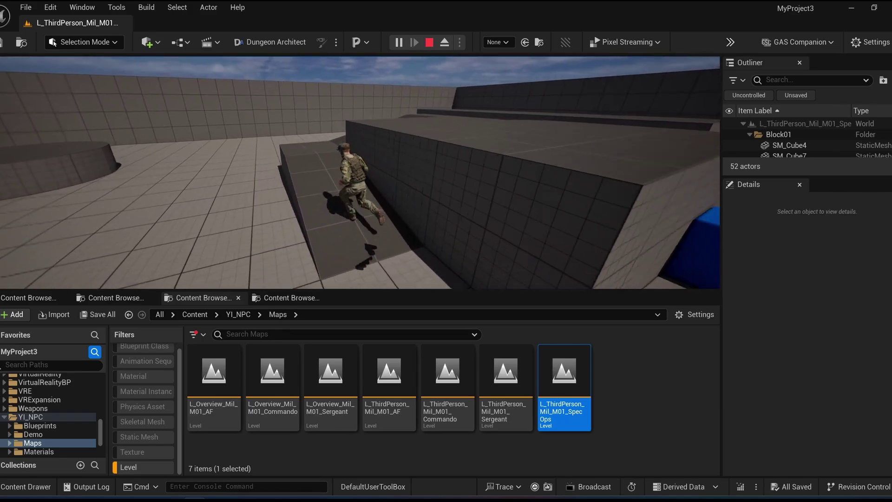
{"action": "key", "text": "w"}
{"action": "key", "text": "space"}
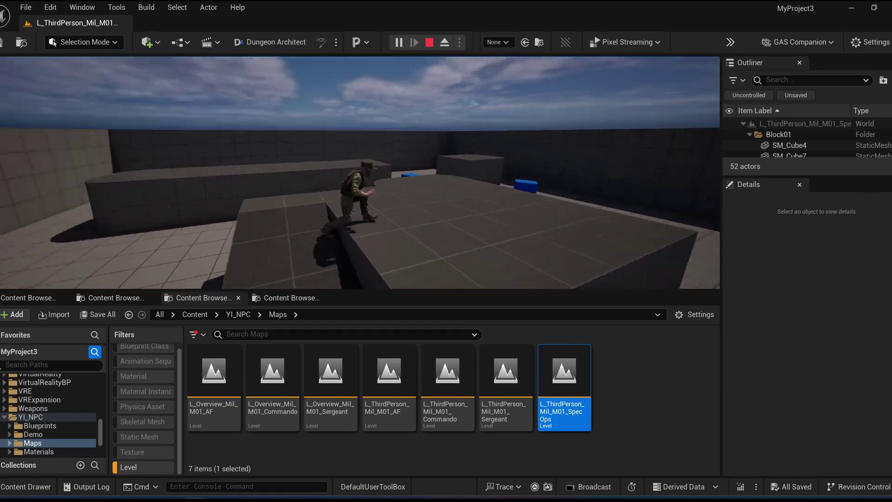
{"action": "key", "text": "s"}
{"action": "key", "text": "space"}
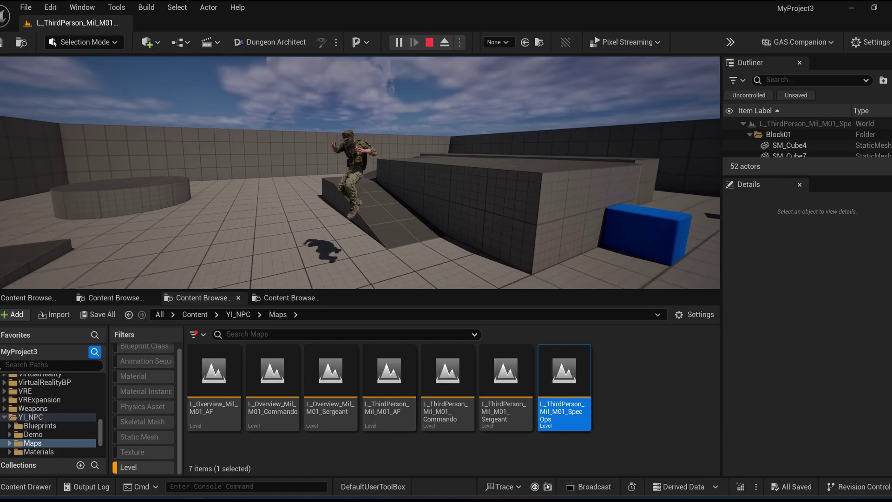
{"action": "key", "text": "s"}
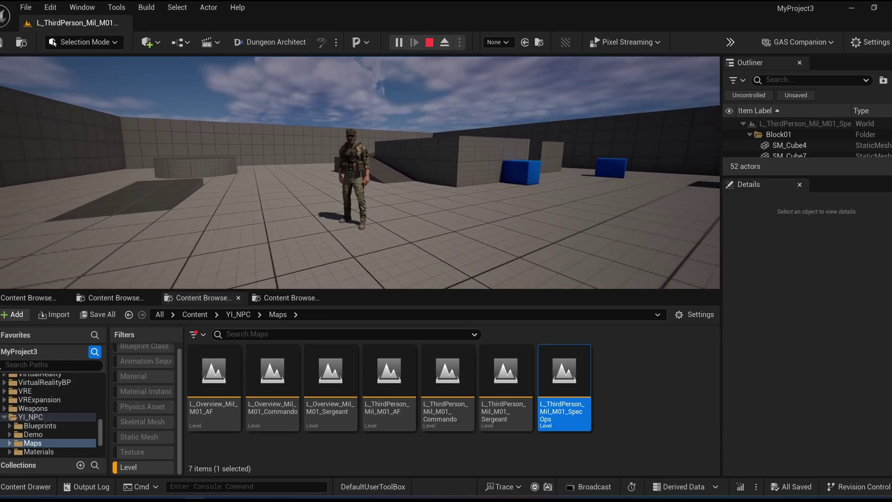
{"action": "key", "text": "d"}
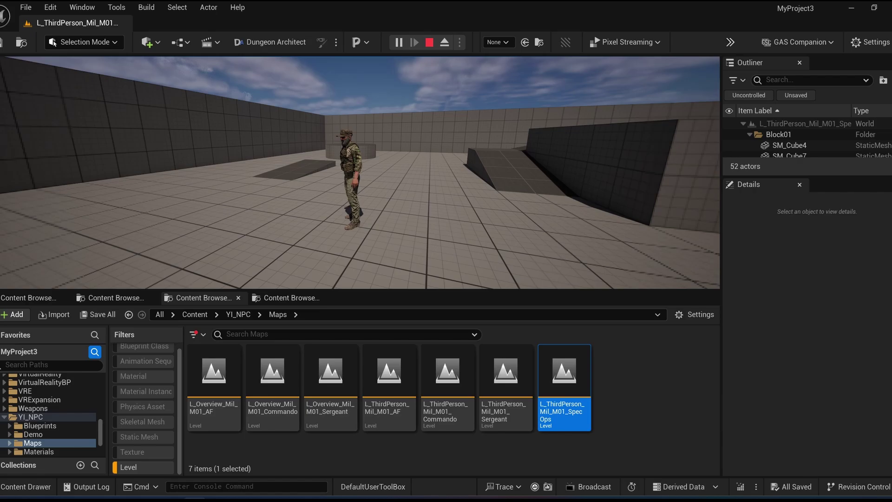
{"action": "key", "text": "Escape"}
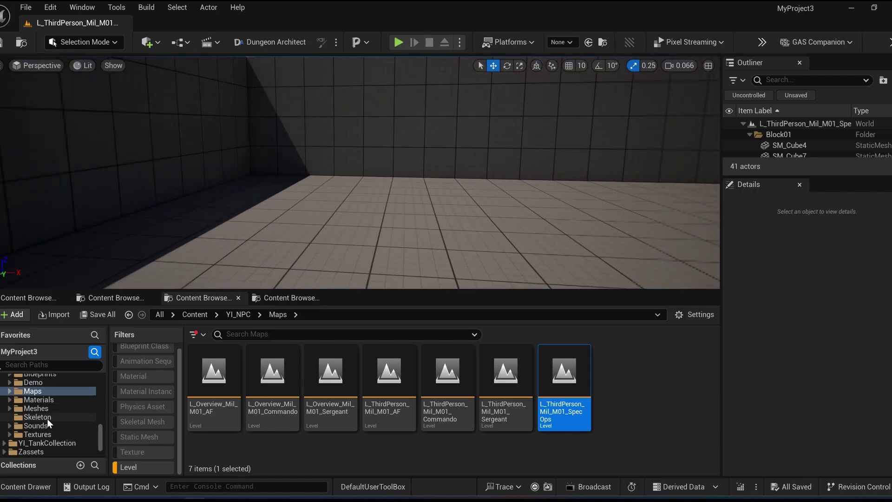
Go to the YI_NPC Meshes folder, turn off the Level filter and open the SK_Mil_M01_SpecOps_01 skeletal mesh.
{"action": "left_click", "coordinate": [43, 409]}
{"action": "left_click", "coordinate": [133, 468]}
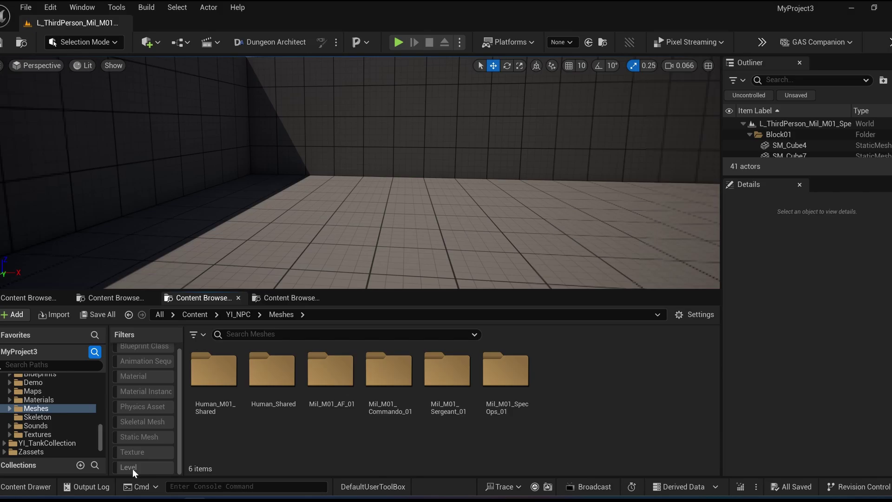
{"action": "double_click", "coordinate": [506, 379]}
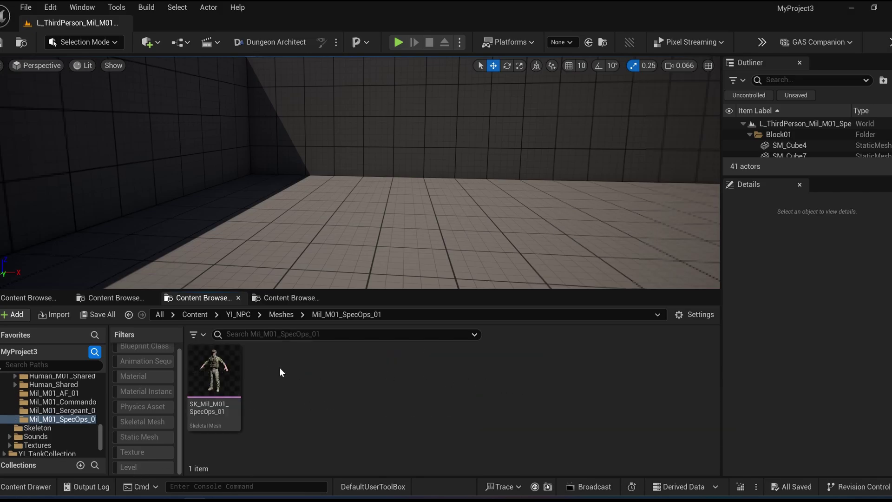
{"action": "double_click", "coordinate": [228, 384]}
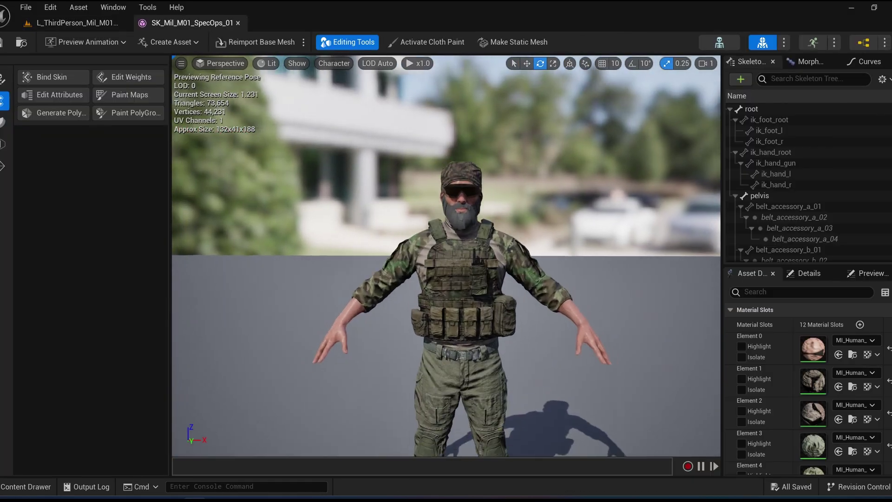
Examine the SpecOps character's beard, vest and gear up close and review the mesh's material slots.
{"action": "scroll", "coordinate": [395, 203], "scroll_direction": "up", "scroll_amount": 6}
{"action": "scroll", "coordinate": [780, 382], "scroll_direction": "down", "scroll_amount": 8}
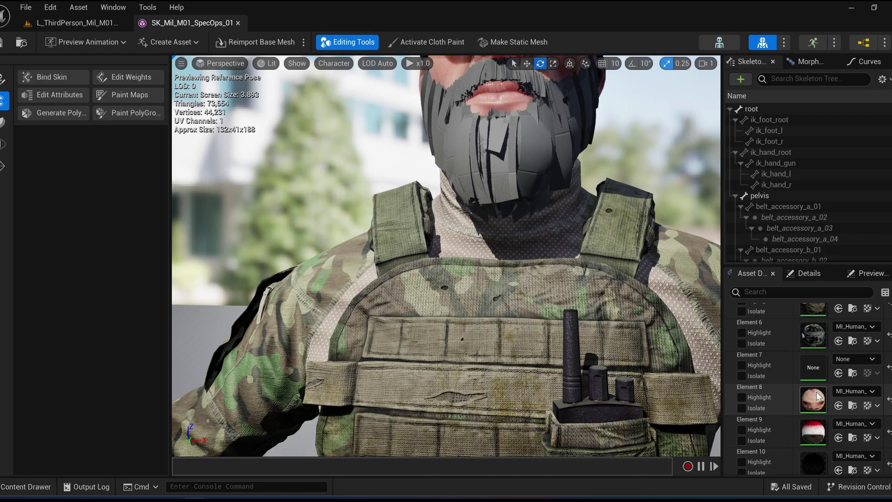
{"action": "right_click_drag", "start_coordinate": [558, 260], "coordinate": [569, 209]}
{"action": "key", "text": "s"}
{"action": "scroll", "coordinate": [544, 225], "scroll_direction": "down", "scroll_amount": 1}
{"action": "key", "text": "w"}
{"action": "scroll", "coordinate": [508, 235], "scroll_direction": "up", "scroll_amount": 4}
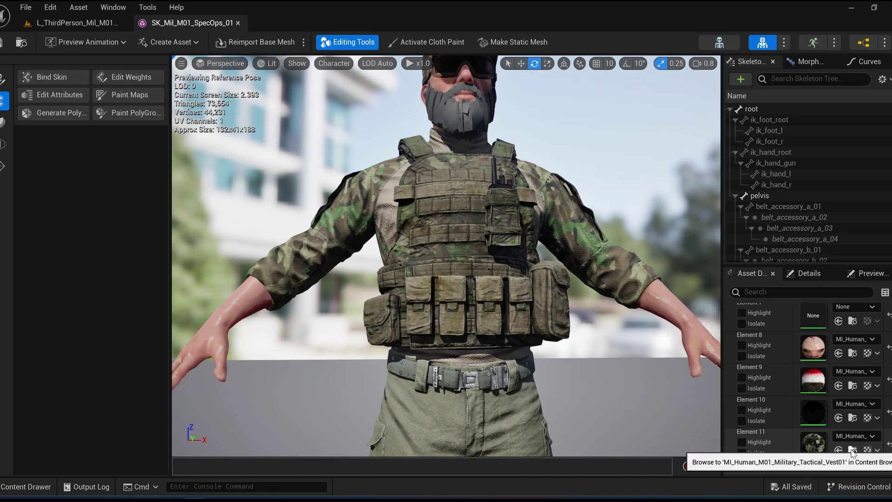
Browse to the Element 8 head material and look through the Human_M01_Shared, Master and Mil_M01_Shared material folders.
{"action": "left_click", "coordinate": [851, 354]}
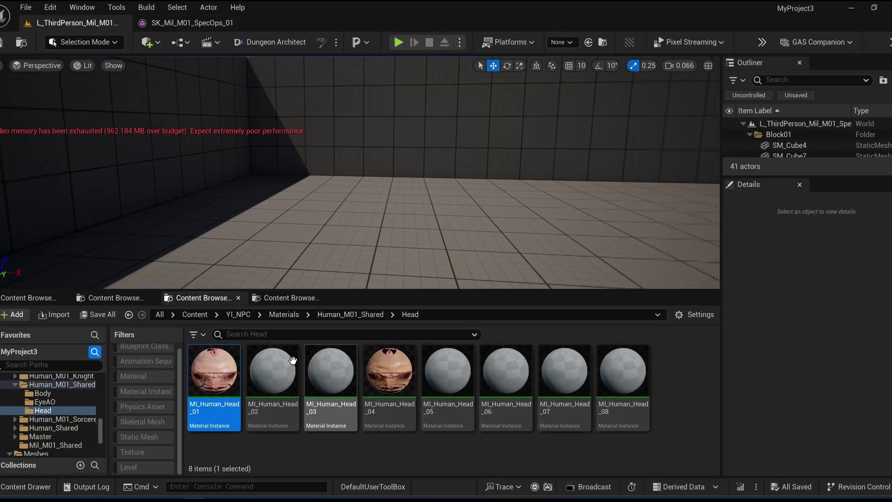
{"action": "scroll", "coordinate": [55, 400], "scroll_direction": "up", "scroll_amount": 2}
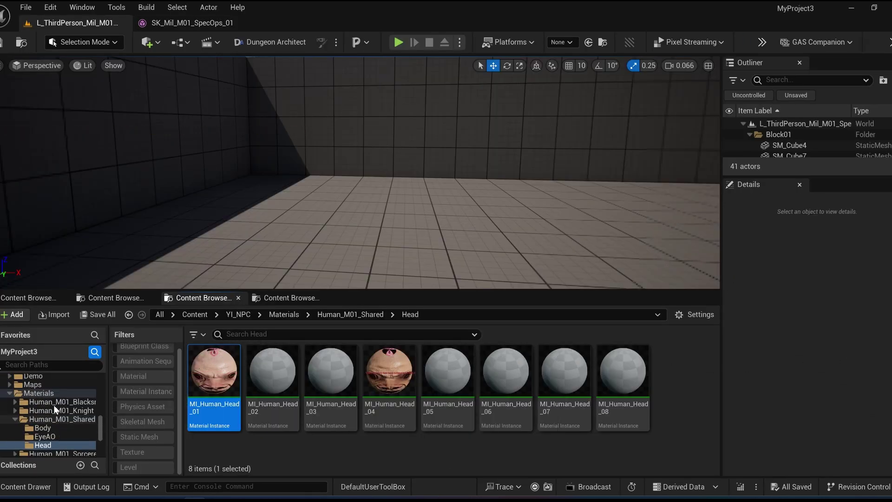
{"action": "left_click", "coordinate": [66, 418]}
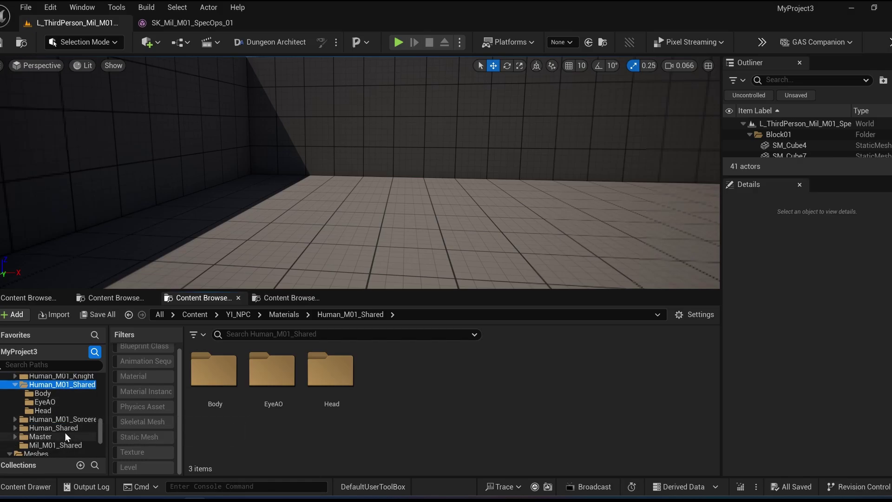
{"action": "left_click", "coordinate": [46, 439]}
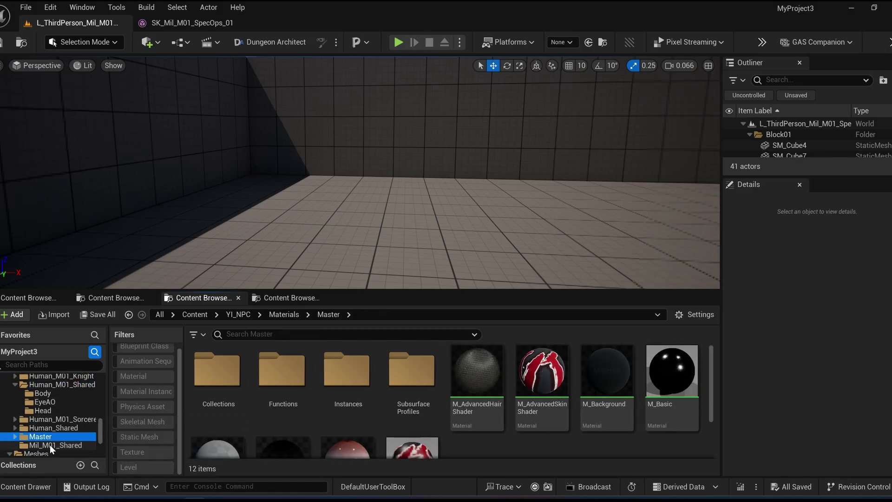
{"action": "left_click", "coordinate": [49, 445]}
{"action": "left_click", "coordinate": [192, 23]}
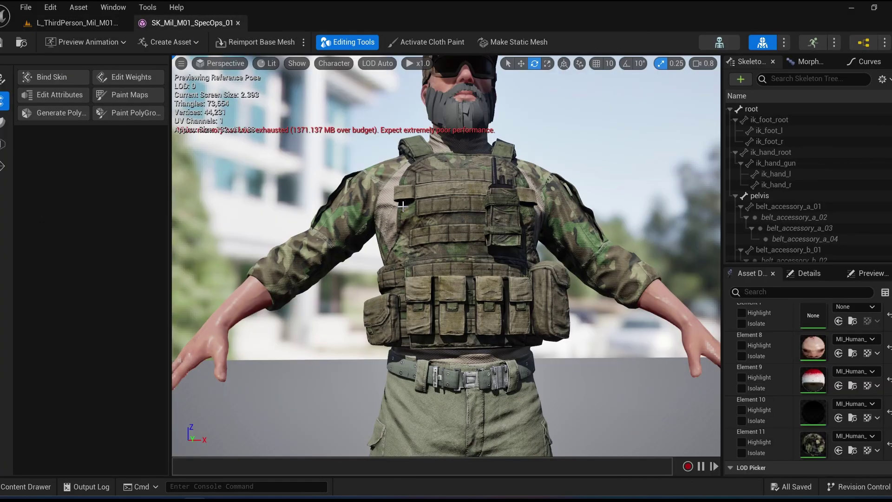
{"action": "left_click", "coordinate": [72, 22]}
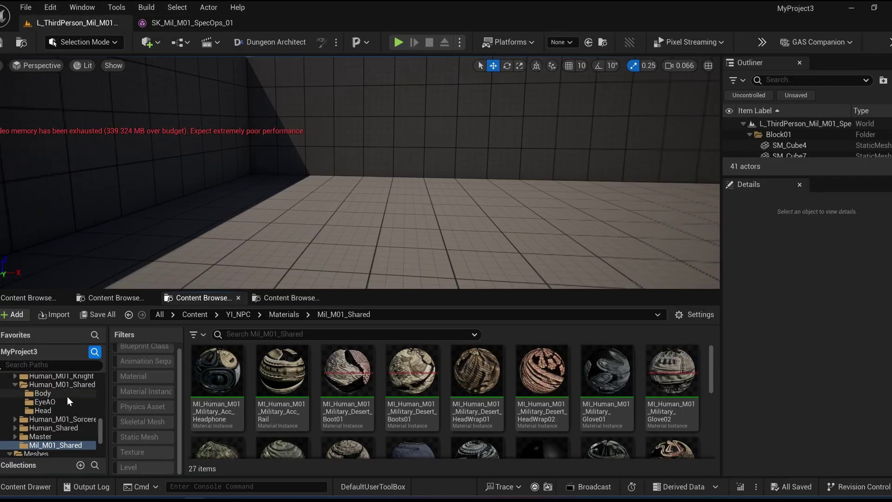
Search the YI_NPC Materials folder for "beard".
{"action": "scroll", "coordinate": [65, 400], "scroll_direction": "up", "scroll_amount": 3}
{"action": "left_click", "coordinate": [38, 410]}
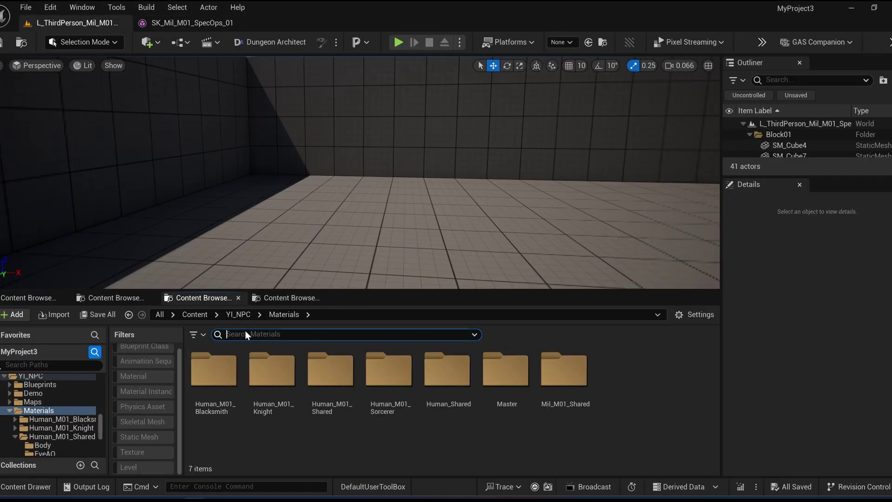
{"action": "type", "text": "beard"}
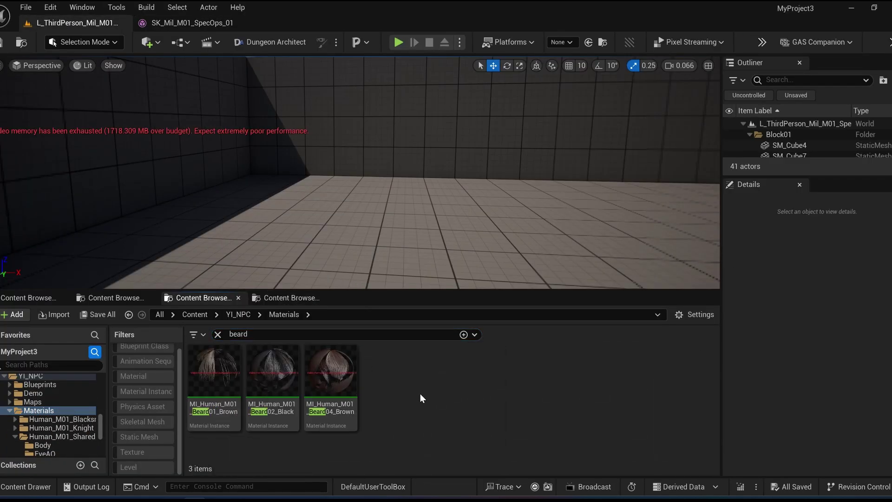
Return to the SK_Mil_M01_SpecOps_01 mesh and check its LOD settings and the empty Element 7 material slot.
{"action": "left_click", "coordinate": [196, 28]}
{"action": "scroll", "coordinate": [804, 395], "scroll_direction": "down", "scroll_amount": 5}
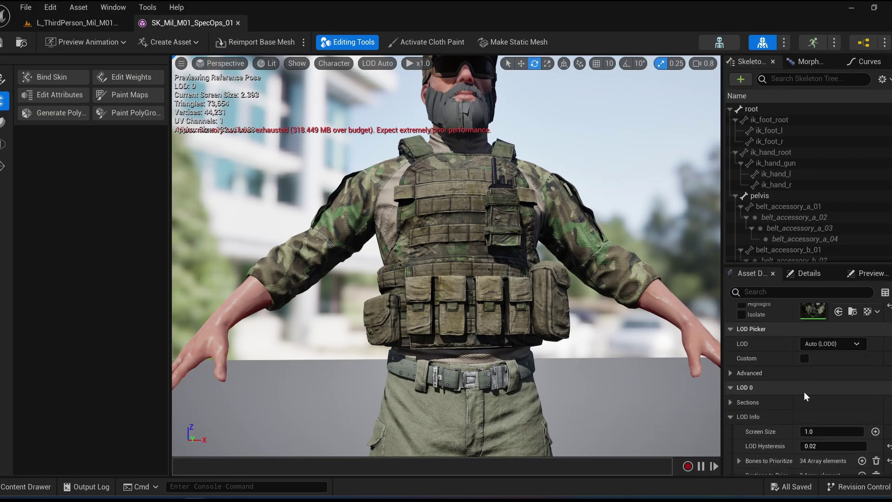
{"action": "scroll", "coordinate": [803, 391], "scroll_direction": "up", "scroll_amount": 5}
{"action": "scroll", "coordinate": [813, 402], "scroll_direction": "up", "scroll_amount": 2}
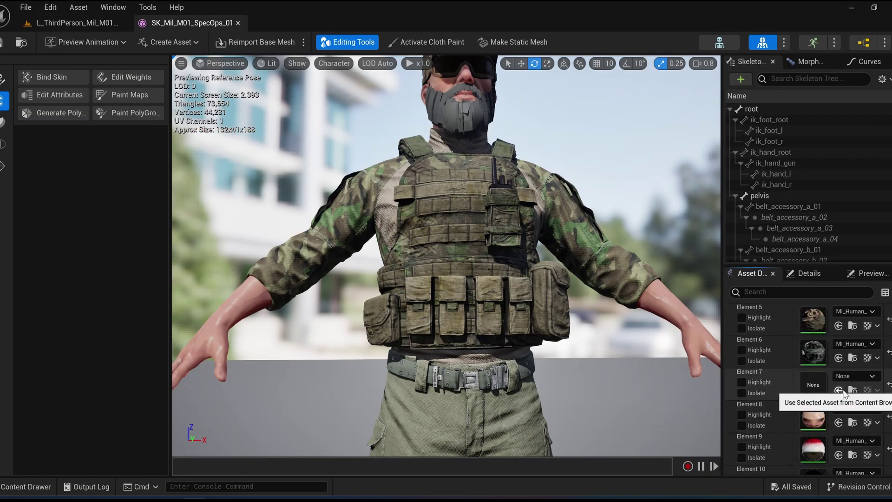
Orbit and zoom around the SpecOps character to inspect its body and gear from several angles.
{"action": "right_click_drag", "start_coordinate": [408, 226], "coordinate": [408, 181]}
{"action": "scroll", "coordinate": [408, 225], "scroll_direction": "up", "scroll_amount": 3}
{"action": "left_click_drag", "start_coordinate": [407, 225], "coordinate": [511, 261], "text": "alt"}
{"action": "scroll", "coordinate": [366, 209], "scroll_direction": "up", "scroll_amount": 2}
{"action": "right_click_drag", "start_coordinate": [366, 209], "coordinate": [366, 261]}
{"action": "left_click_drag", "start_coordinate": [367, 209], "coordinate": [279, 221], "text": "alt"}
{"action": "right_click_drag", "start_coordinate": [399, 214], "coordinate": [409, 215]}
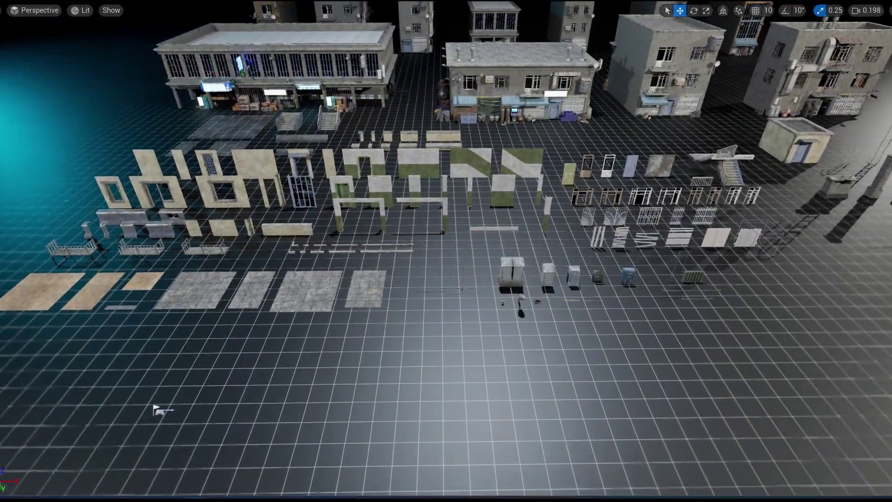
Fly down into the modular building kit overview level and view the radiator, pipe and fence pieces at ground level.
{"action": "key", "text": "w"}
{"action": "right_click_drag", "start_coordinate": [446, 250], "coordinate": [279, 228]}
{"action": "scroll", "coordinate": [446, 251], "scroll_direction": "down", "scroll_amount": 1}
{"action": "right_click_drag", "start_coordinate": [366, 198], "coordinate": [585, 183]}
{"action": "key", "text": "w"}
{"action": "key", "text": "w"}
{"action": "key", "text": "s"}
{"action": "left_click", "coordinate": [446, 279]}
{"action": "key", "text": "w"}
{"action": "scroll", "coordinate": [445, 251], "scroll_direction": "down", "scroll_amount": 2}
{"action": "key", "text": "d"}
{"action": "key", "text": "w"}
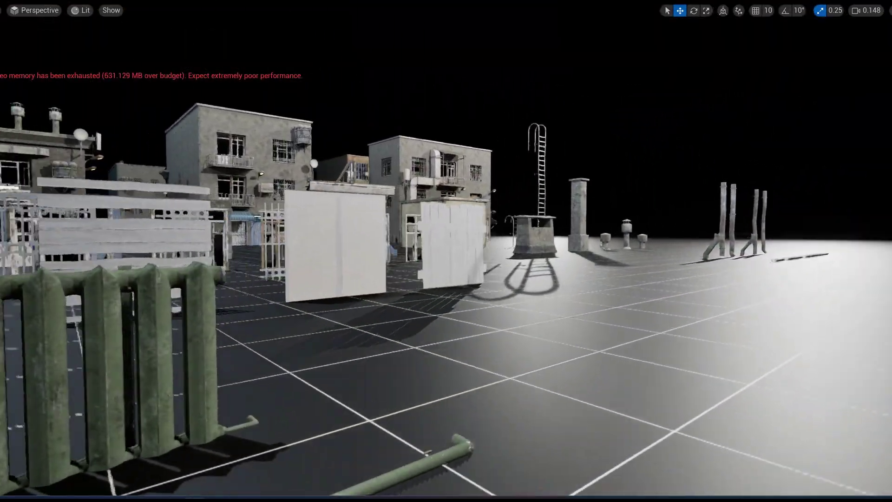
Fly past the door frames, staircases, pillars and wall panels towards the assembled two-storey storefront building.
{"action": "right_click_drag", "start_coordinate": [585, 183], "coordinate": [687, 135]}
{"action": "key", "text": "w"}
{"action": "scroll", "coordinate": [446, 251], "scroll_direction": "down", "scroll_amount": 1}
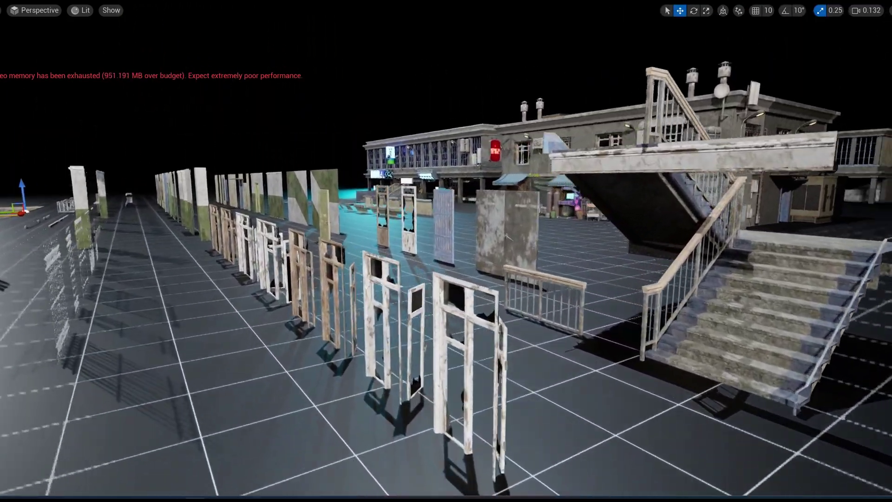
{"action": "key", "text": "w"}
{"action": "right_click_drag", "start_coordinate": [446, 250], "coordinate": [168, 154]}
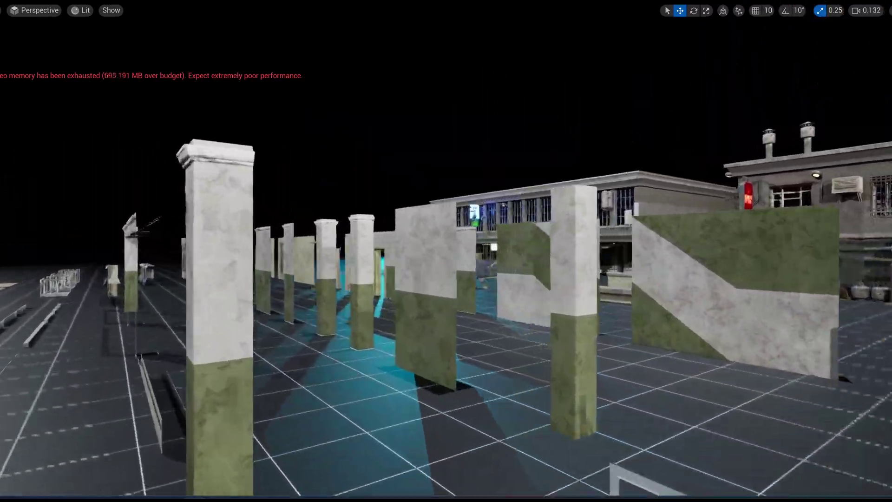
{"action": "key", "text": "w"}
{"action": "mouse_move", "coordinate": [446, 250]}
{"action": "right_mouse_down"}
{"action": "mouse_move", "coordinate": [678, 251]}
{"action": "mouse_move", "coordinate": [297, 251]}
{"action": "mouse_move", "coordinate": [641, 250]}
{"action": "right_mouse_up"}
{"action": "key", "text": "w"}
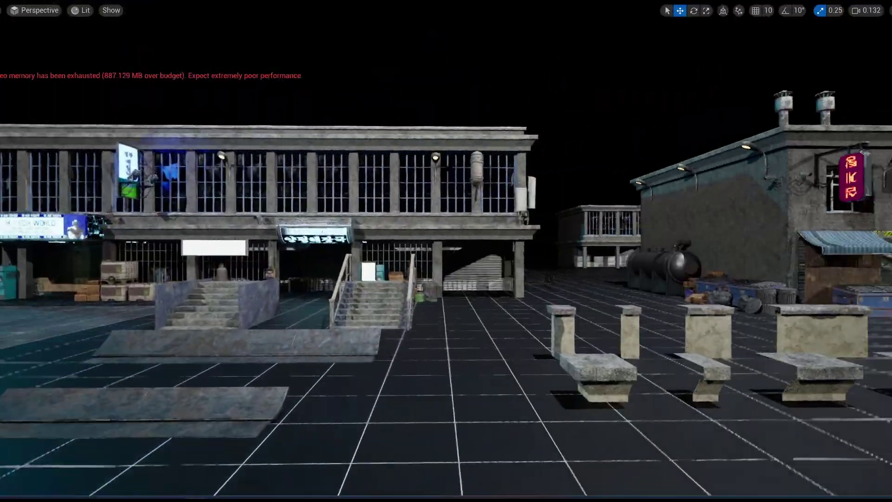
Inspect the storefront building's upper windows in Wireframe view mode and return to Lit.
{"action": "right_click_drag", "start_coordinate": [371, 251], "coordinate": [302, 230]}
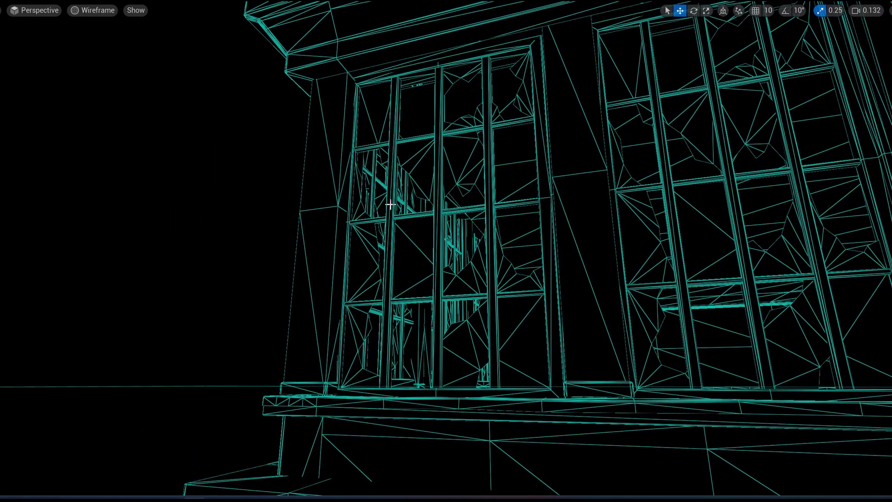
{"action": "right_click_drag", "start_coordinate": [390, 204], "coordinate": [539, 246]}
{"action": "key", "text": "alt+4"}
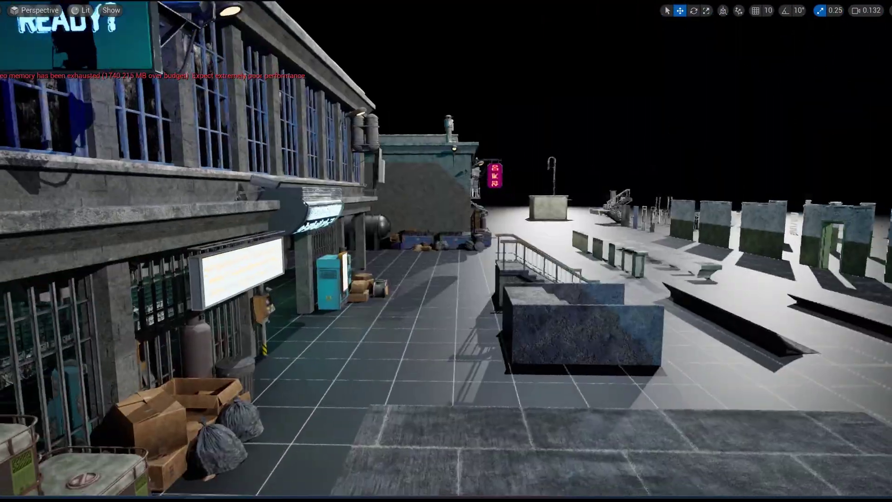
Fly into the shuttered interior under the building, examine it in Unlit view mode and return to Lit.
{"action": "right_click_drag", "start_coordinate": [469, 234], "coordinate": [557, 234]}
{"action": "right_click_drag", "start_coordinate": [421, 232], "coordinate": [421, 232]}
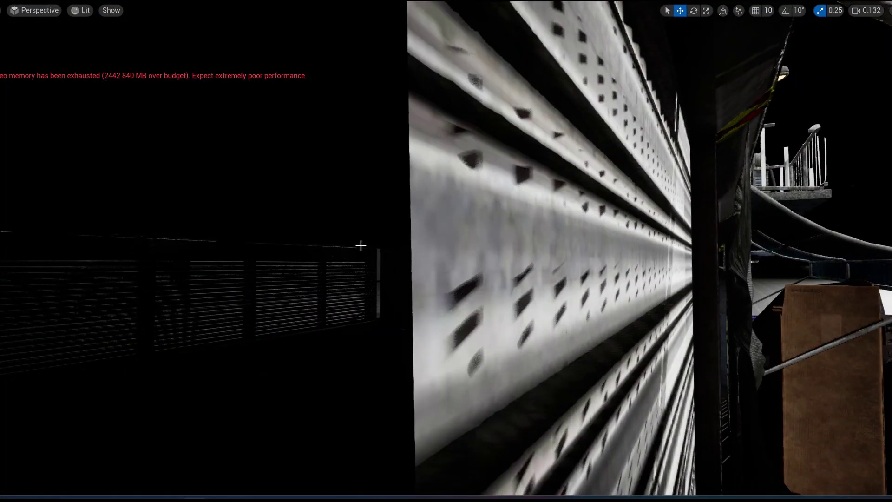
{"action": "key", "text": "alt+3"}
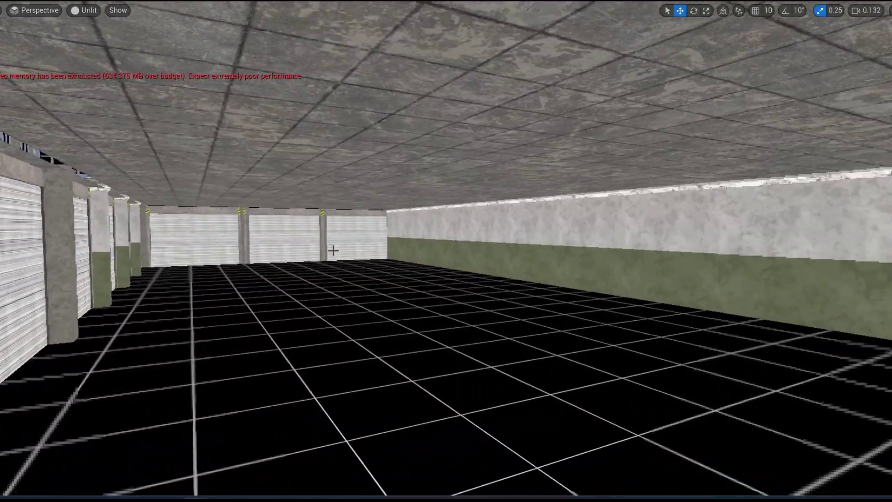
{"action": "right_click_drag", "start_coordinate": [421, 232], "coordinate": [420, 233]}
{"action": "key", "text": "alt+4"}
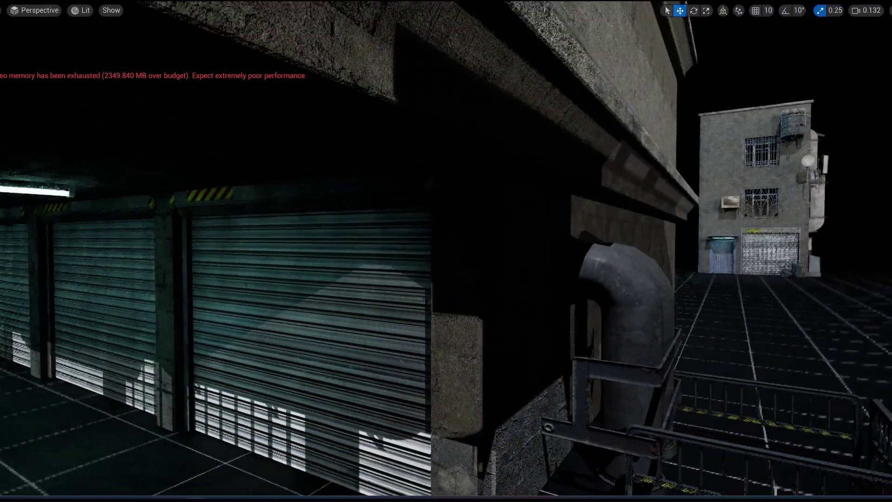
Select an interior corner wall in the shuttered building and inspect it in Wireframe view mode, returning to Lit.
{"action": "right_click_drag", "start_coordinate": [489, 193], "coordinate": [490, 193]}
{"action": "left_click", "coordinate": [520, 151]}
{"action": "mouse_move", "coordinate": [520, 151]}
{"action": "right_mouse_down"}
{"action": "mouse_move", "coordinate": [600, 171]}
{"action": "mouse_move", "coordinate": [464, 172]}
{"action": "mouse_move", "coordinate": [513, 151]}
{"action": "right_mouse_up"}
{"action": "key", "text": "w"}
{"action": "scroll", "coordinate": [514, 151], "scroll_direction": "up", "scroll_amount": 1}
{"action": "key", "text": "alt+2"}
{"action": "key", "text": "alt+4"}
{"action": "right_click_drag", "start_coordinate": [414, 219], "coordinate": [414, 219]}
Fly out of the shuttered interior to view the whole set of assembled buildings and exit the full-screen viewport.
{"action": "key", "text": "w"}
{"action": "scroll", "coordinate": [414, 219], "scroll_direction": "up", "scroll_amount": 1}
{"action": "key", "text": "s"}
{"action": "scroll", "coordinate": [414, 219], "scroll_direction": "up", "scroll_amount": 1}
{"action": "scroll", "coordinate": [414, 219], "scroll_direction": "up", "scroll_amount": 1}
{"action": "key", "text": "F11"}
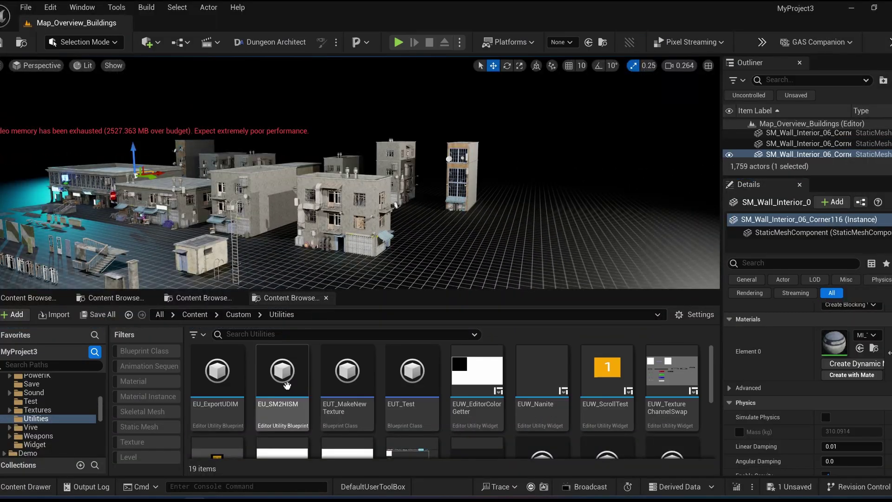
Open the Map_NightStreet level from the FC_NightStreet Maps folder without saving the modified SpecOps mesh.
{"action": "left_click", "coordinate": [117, 299]}
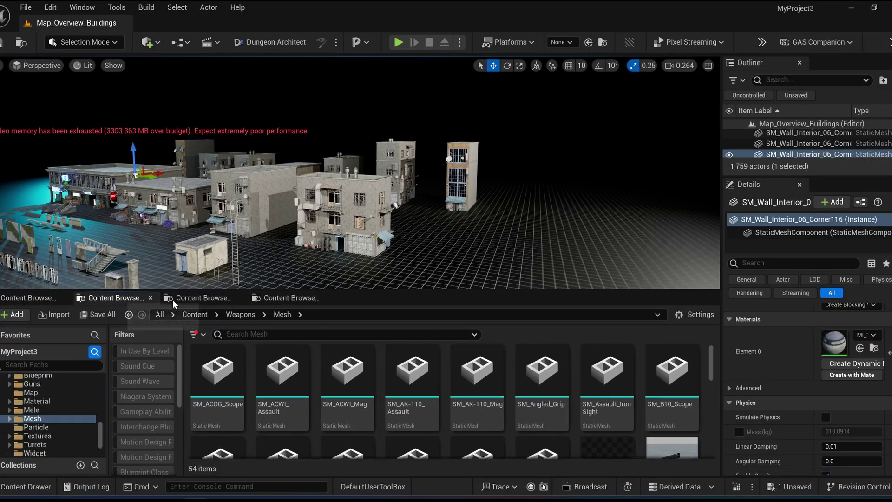
{"action": "left_click", "coordinate": [197, 298]}
{"action": "left_click", "coordinate": [207, 375]}
{"action": "double_click", "coordinate": [208, 375]}
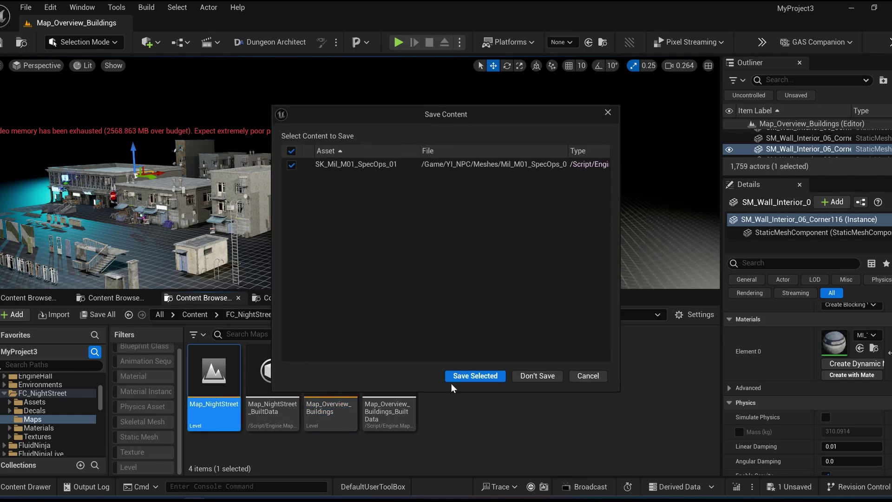
{"action": "left_click", "coordinate": [539, 373]}
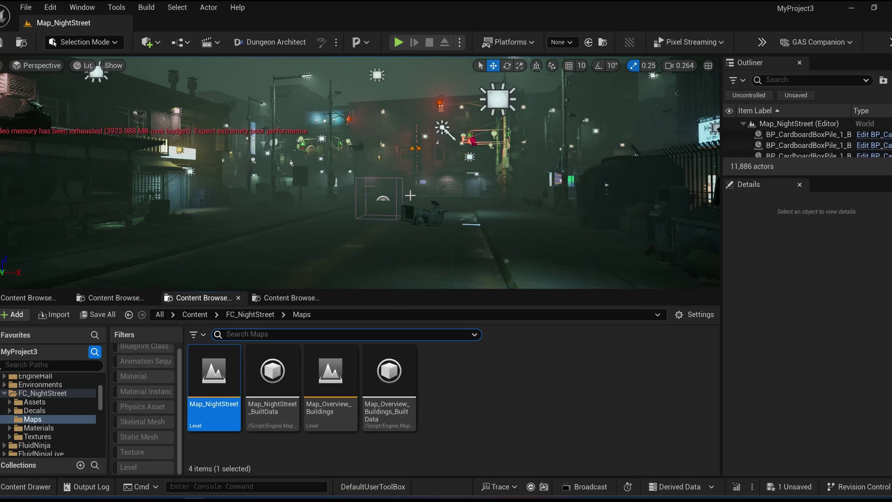
Switch to a full-screen viewport and fly along the foggy night street to view its traffic lights and storefronts.
{"action": "right_click_drag", "start_coordinate": [410, 195], "coordinate": [410, 195]}
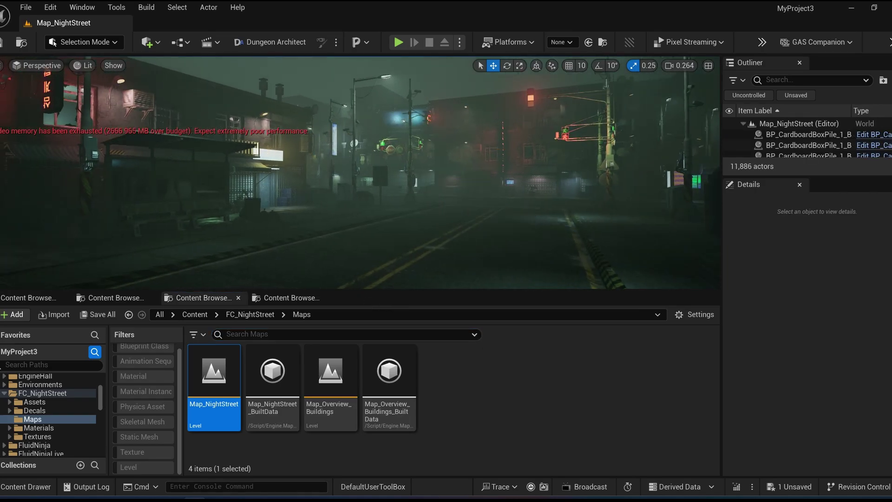
{"action": "key", "text": "F11"}
{"action": "mouse_move", "coordinate": [420, 204]}
{"action": "right_mouse_down"}
{"action": "mouse_move", "coordinate": [223, 205]}
{"action": "mouse_move", "coordinate": [410, 195]}
{"action": "right_mouse_up"}
{"action": "key", "text": "w"}
{"action": "scroll", "coordinate": [410, 195], "scroll_direction": "down", "scroll_amount": 1}
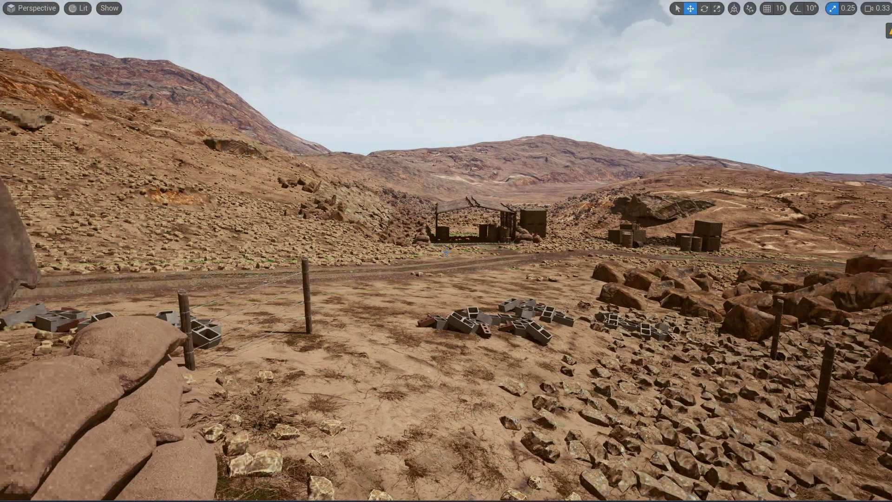
Fly across the rocky desert level past the rubble and fence posts to the two-storey mud-brick house.
{"action": "right_click_drag", "start_coordinate": [446, 252], "coordinate": [446, 252]}
{"action": "scroll", "coordinate": [446, 251], "scroll_direction": "down", "scroll_amount": 1}
{"action": "right_click_drag", "start_coordinate": [410, 196], "coordinate": [410, 196]}
{"action": "scroll", "coordinate": [410, 195], "scroll_direction": "down", "scroll_amount": 1}
{"action": "right_click_drag", "start_coordinate": [446, 251], "coordinate": [446, 251]}
{"action": "scroll", "coordinate": [446, 251], "scroll_direction": "down", "scroll_amount": 8}
{"action": "right_click_drag", "start_coordinate": [349, 189], "coordinate": [349, 189]}
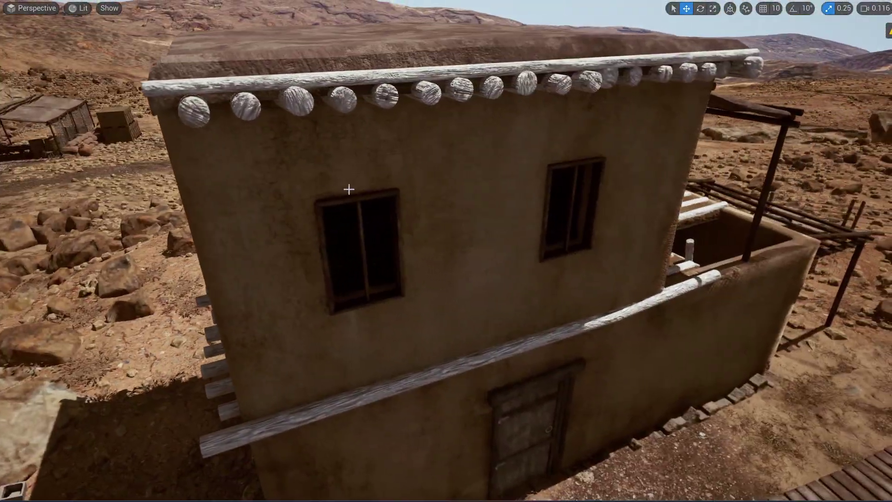
Inspect the mud-brick house in Unlit view mode and return to Lit.
{"action": "right_click_drag", "start_coordinate": [508, 271], "coordinate": [454, 273]}
{"action": "key", "text": "alt+3"}
{"action": "key", "text": "alt+4"}
{"action": "scroll", "coordinate": [454, 273], "scroll_direction": "down", "scroll_amount": 1}
{"action": "scroll", "coordinate": [454, 272], "scroll_direction": "up", "scroll_amount": 1}
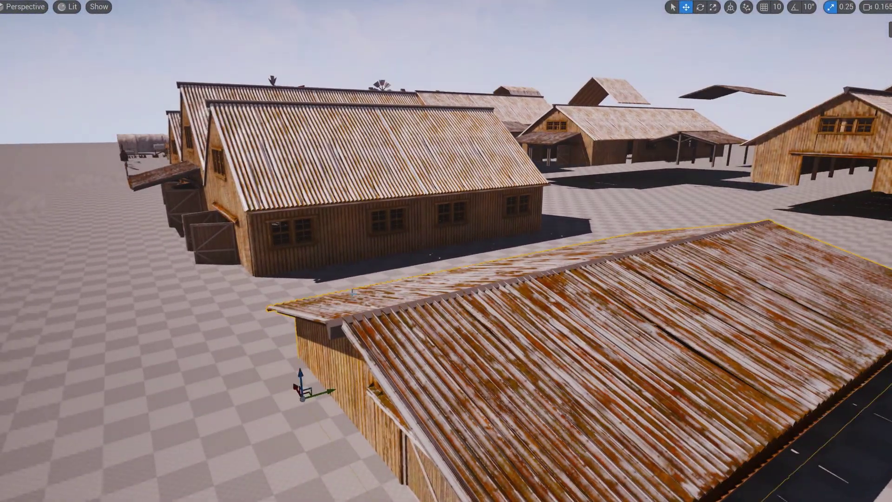
Fly over the rusty-roofed warehouses in the barnyard level to the windmill and green-domed silo.
{"action": "right_click_drag", "start_coordinate": [353, 292], "coordinate": [248, 217]}
{"action": "scroll", "coordinate": [352, 292], "scroll_direction": "up", "scroll_amount": 2}
{"action": "key", "text": "w"}
{"action": "key", "text": "a"}
{"action": "scroll", "coordinate": [277, 239], "scroll_direction": "up", "scroll_amount": 1}
{"action": "key", "text": "w"}
{"action": "key", "text": "w"}
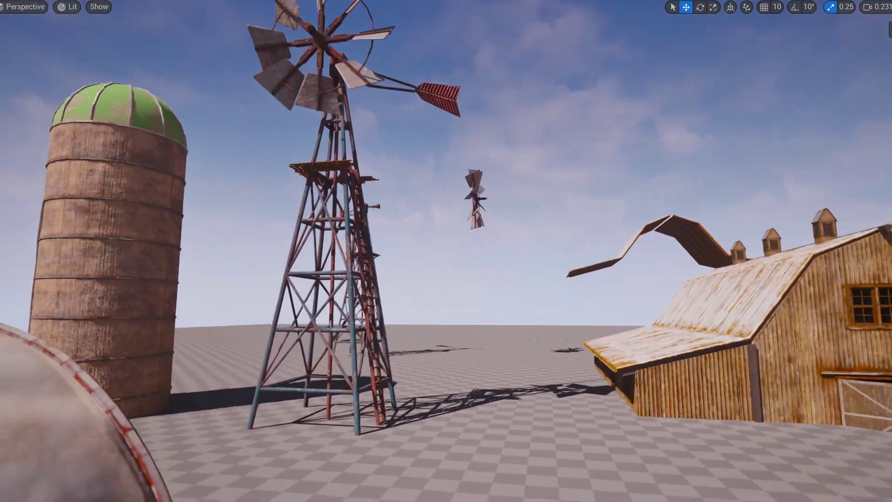
Exit the full-screen viewport, open the Props_Overview_2 level from BarnyardMaps and look around its rail wagons and billboards.
{"action": "key", "text": "F11"}
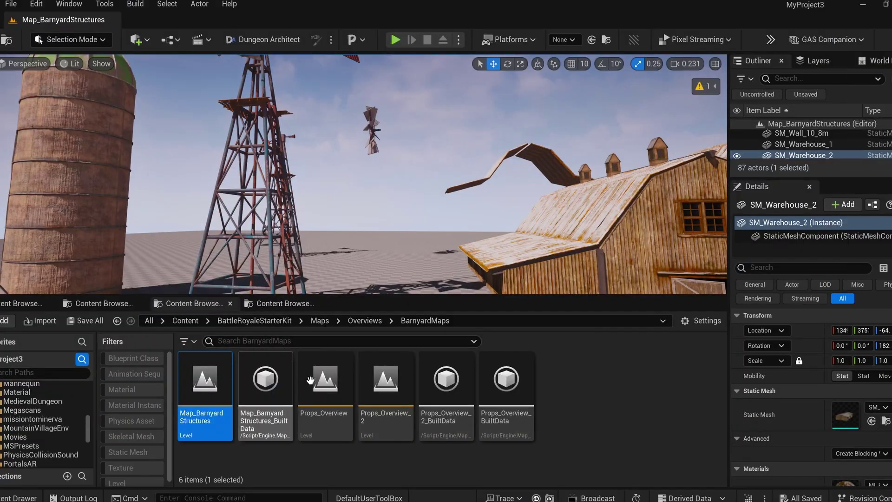
{"action": "double_click", "coordinate": [377, 389]}
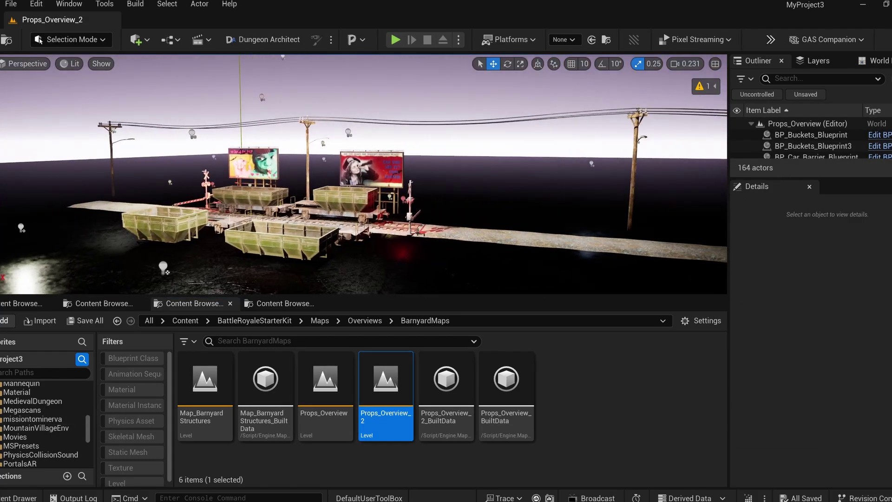
{"action": "right_click_drag", "start_coordinate": [363, 174], "coordinate": [474, 185]}
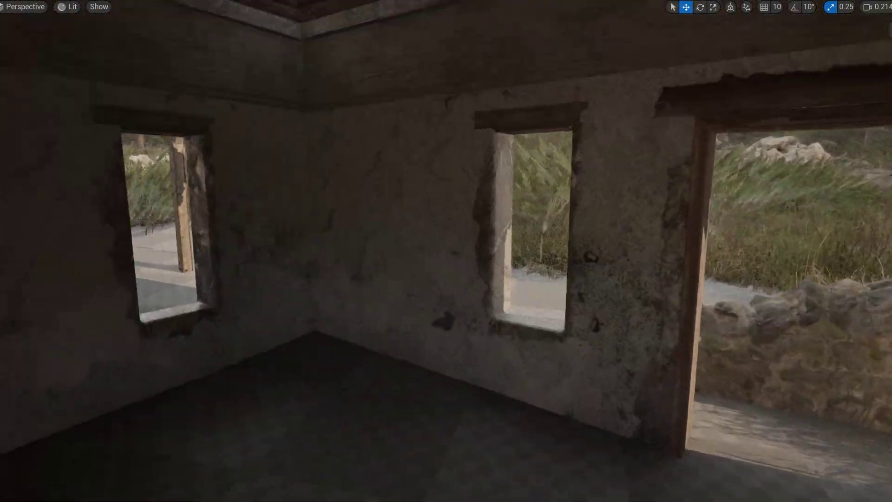
Examine the mountain village house interiors, select a house and fly over the small stone house's shingled roof.
{"action": "scroll", "coordinate": [446, 251], "scroll_direction": "down", "scroll_amount": 1}
{"action": "left_click", "coordinate": [487, 251]}
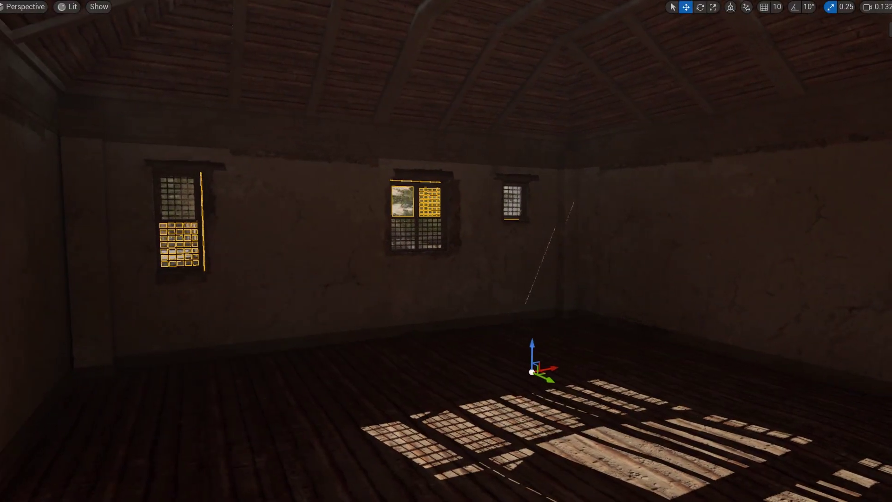
{"action": "right_click_drag", "start_coordinate": [446, 251], "coordinate": [874, 255]}
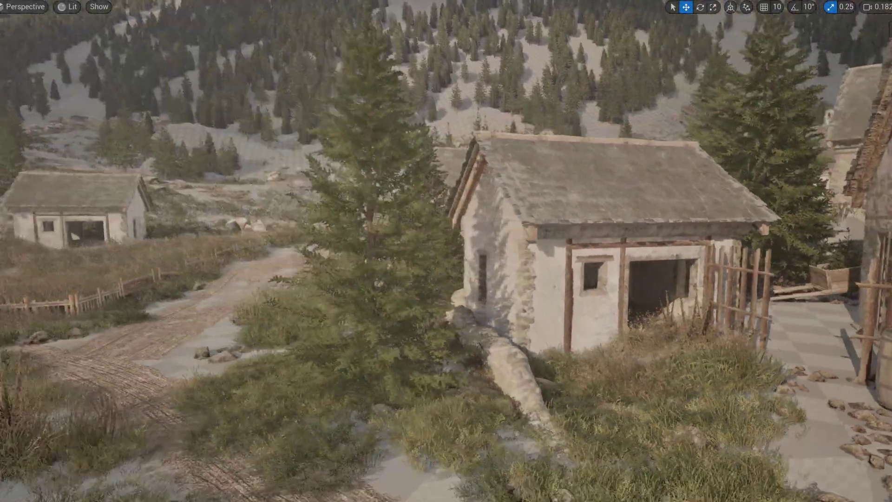
{"action": "scroll", "coordinate": [446, 251], "scroll_direction": "up", "scroll_amount": 1}
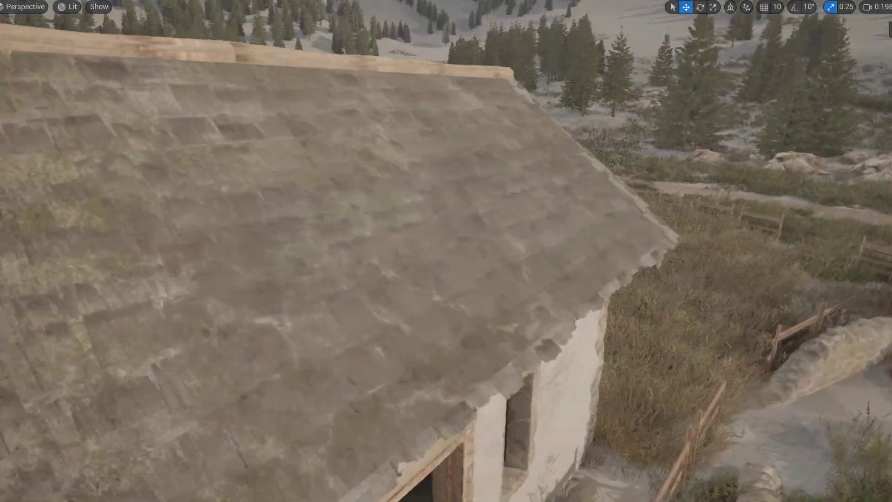
Exit the full-screen viewport, open the MV_Map_Houses level and view the rows of timber-framed houses.
{"action": "key", "text": "F11"}
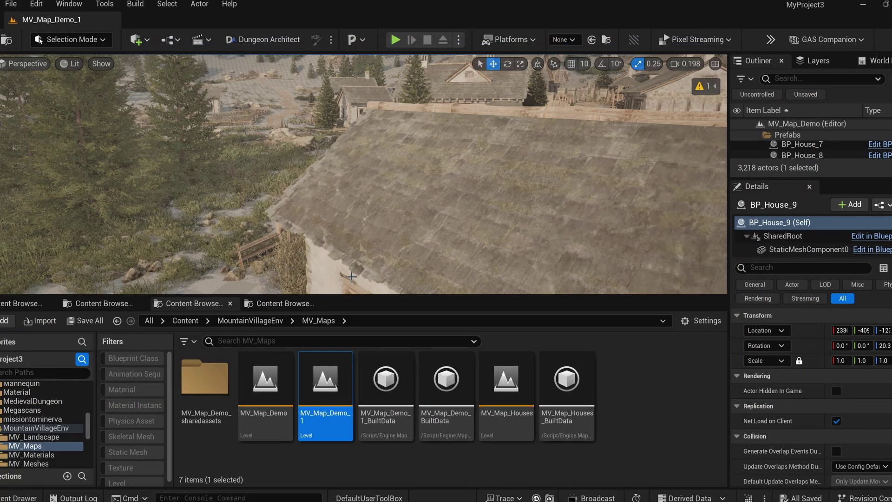
{"action": "double_click", "coordinate": [511, 404]}
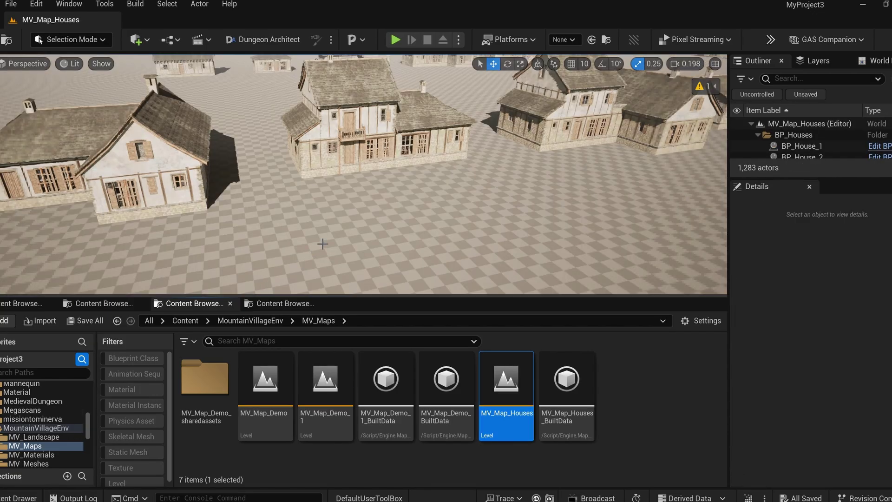
{"action": "right_click_drag", "start_coordinate": [322, 244], "coordinate": [281, 269]}
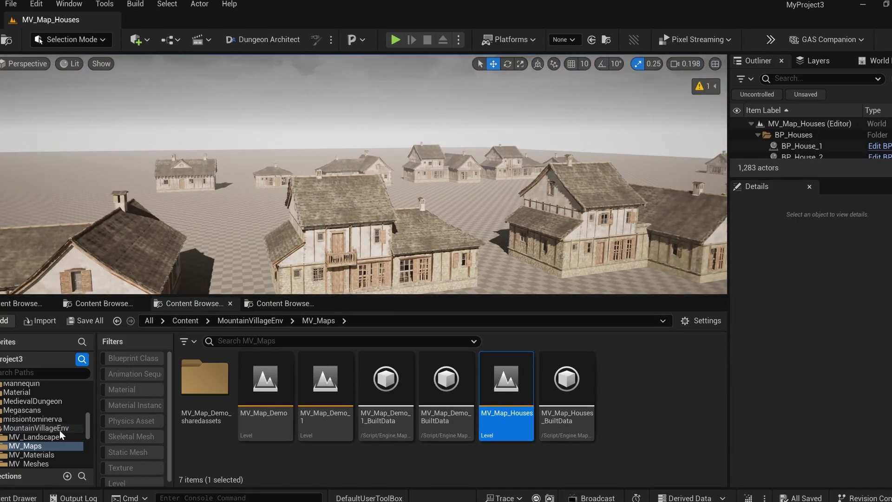
Open the Map_Overview level from the ShrublandEnv Maps folder.
{"action": "scroll", "coordinate": [57, 432], "scroll_direction": "down", "scroll_amount": 5}
{"action": "scroll", "coordinate": [57, 431], "scroll_direction": "down", "scroll_amount": 5}
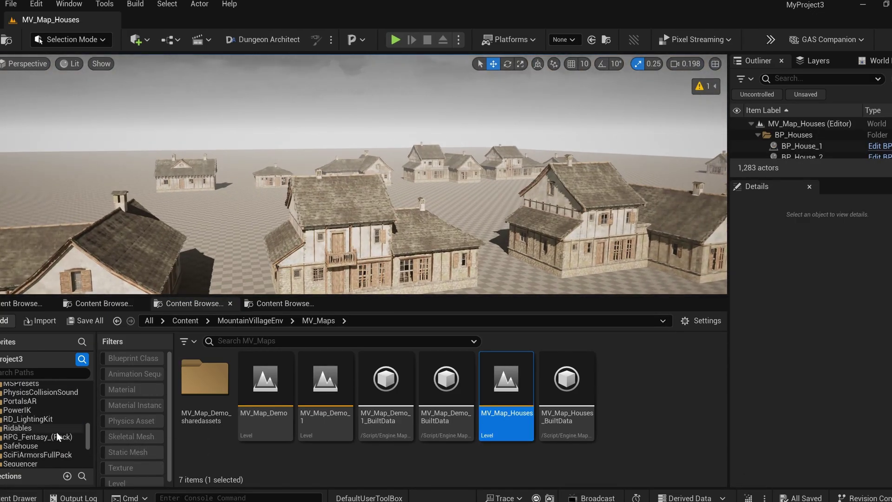
{"action": "left_click", "coordinate": [37, 409]}
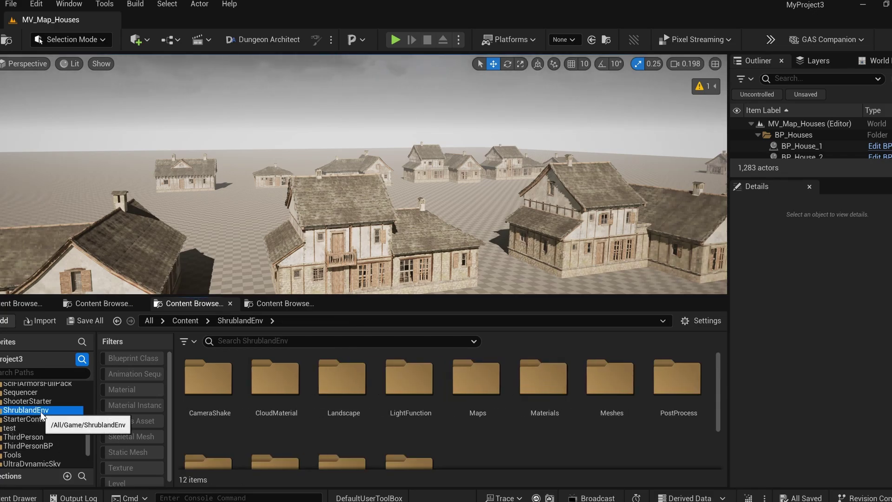
{"action": "double_click", "coordinate": [477, 377]}
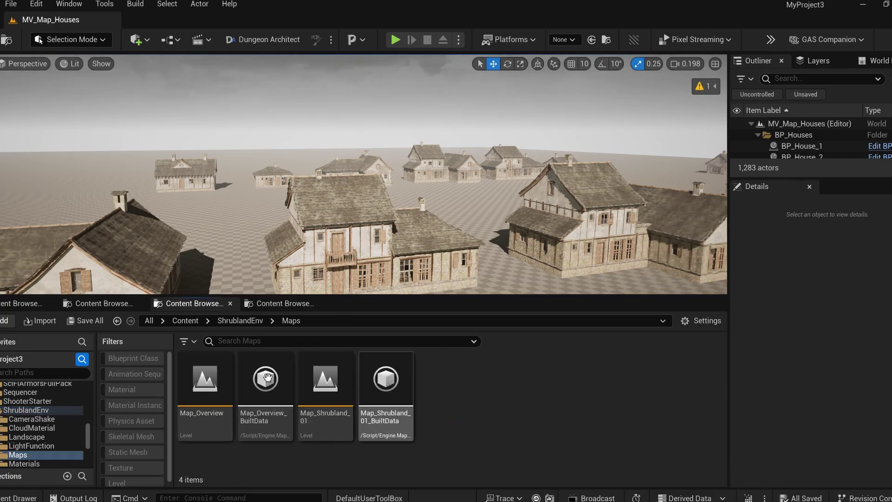
{"action": "double_click", "coordinate": [205, 378]}
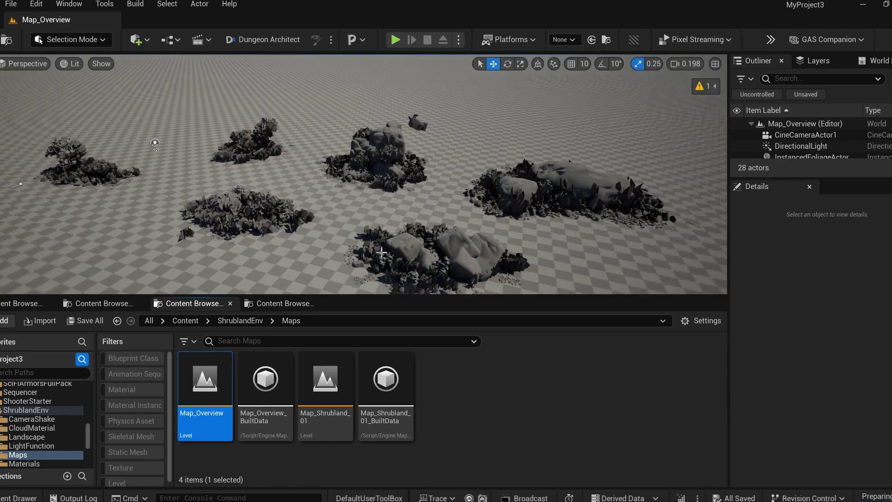
Fly around the shrubland overview's rock and foliage clusters and examine the shrubs, rocks and tree trunks up close.
{"action": "right_click_drag", "start_coordinate": [352, 227], "coordinate": [467, 199]}
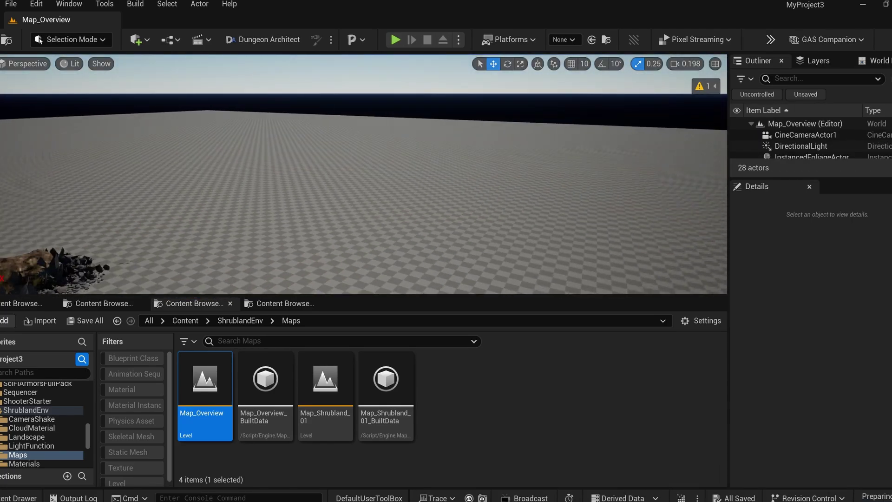
{"action": "key", "text": "w"}
{"action": "right_click_drag", "start_coordinate": [363, 175], "coordinate": [201, 137]}
{"action": "scroll", "coordinate": [285, 197], "scroll_direction": "down", "scroll_amount": 1}
{"action": "key", "text": "w"}
{"action": "key", "text": "s"}
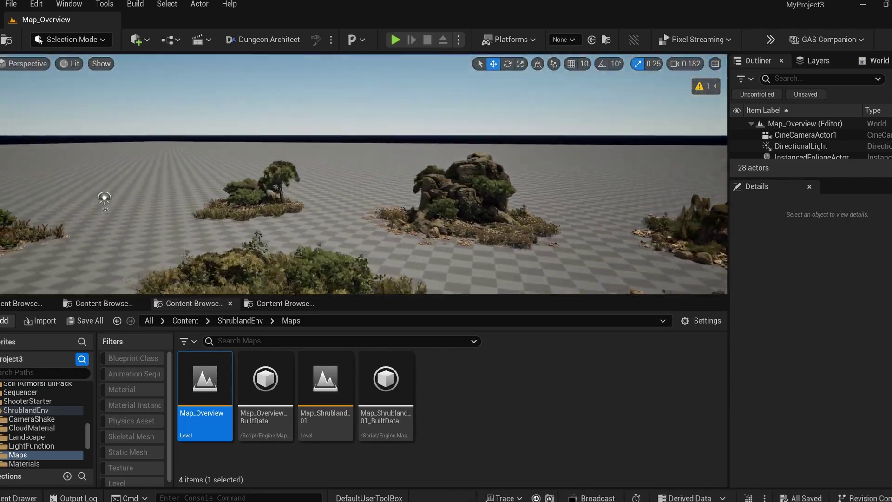
{"action": "right_click_drag", "start_coordinate": [369, 221], "coordinate": [370, 262]}
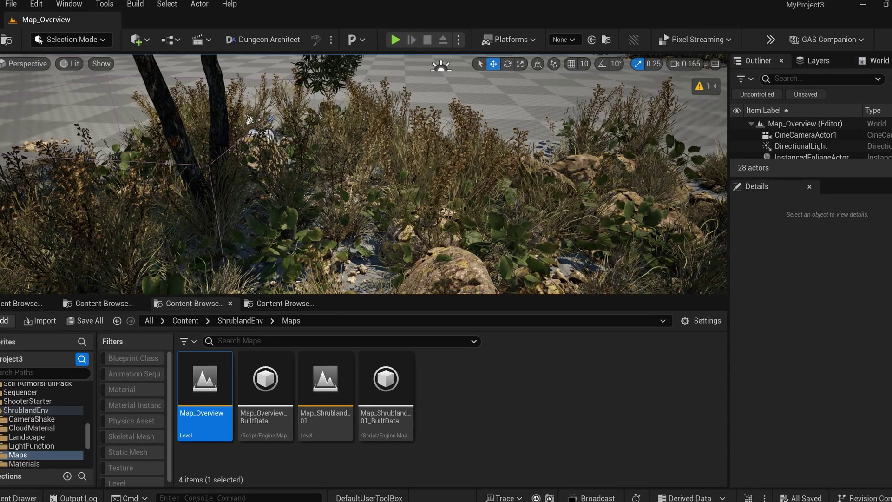